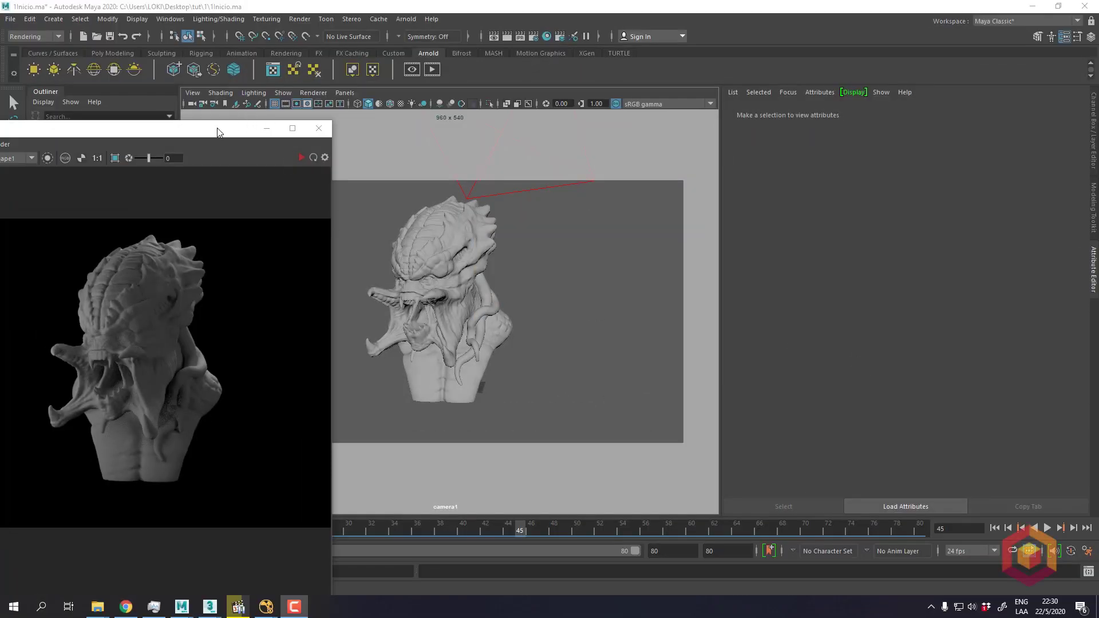
- Minimize the render preview and switch the viewport to the Perspective view
drag(218, 128, 255, 113)
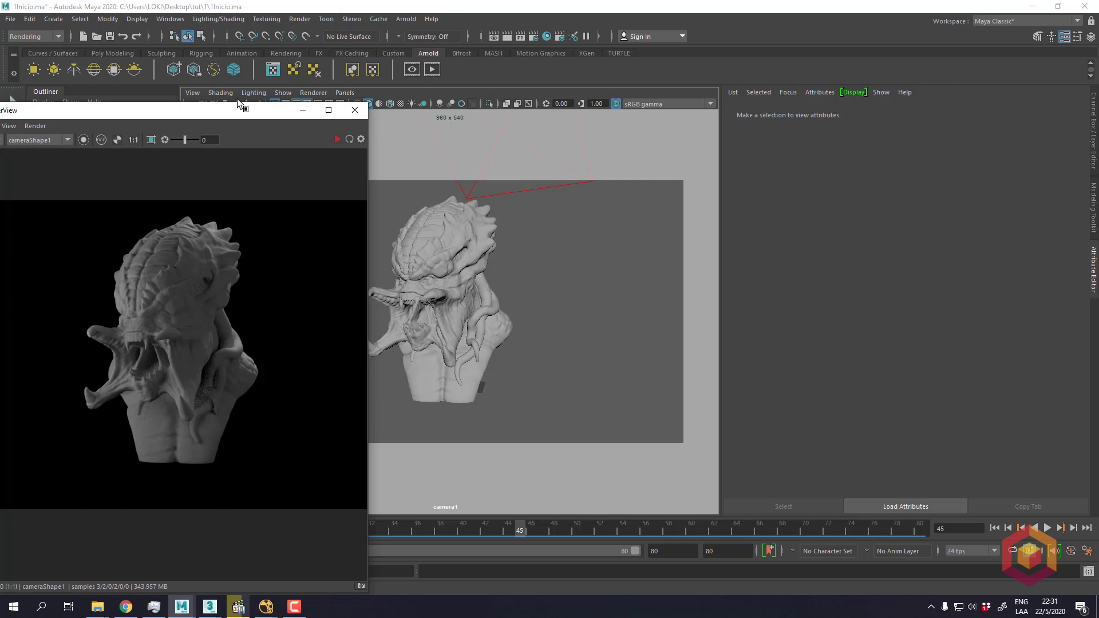
drag(249, 116, 217, 118)
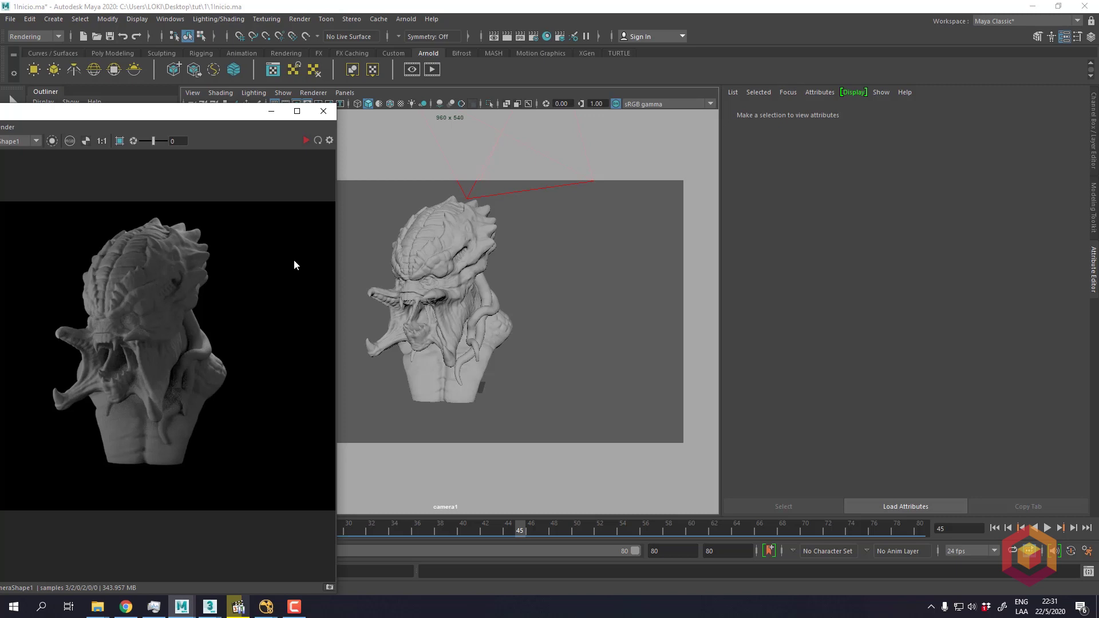
click(269, 114)
key(space)
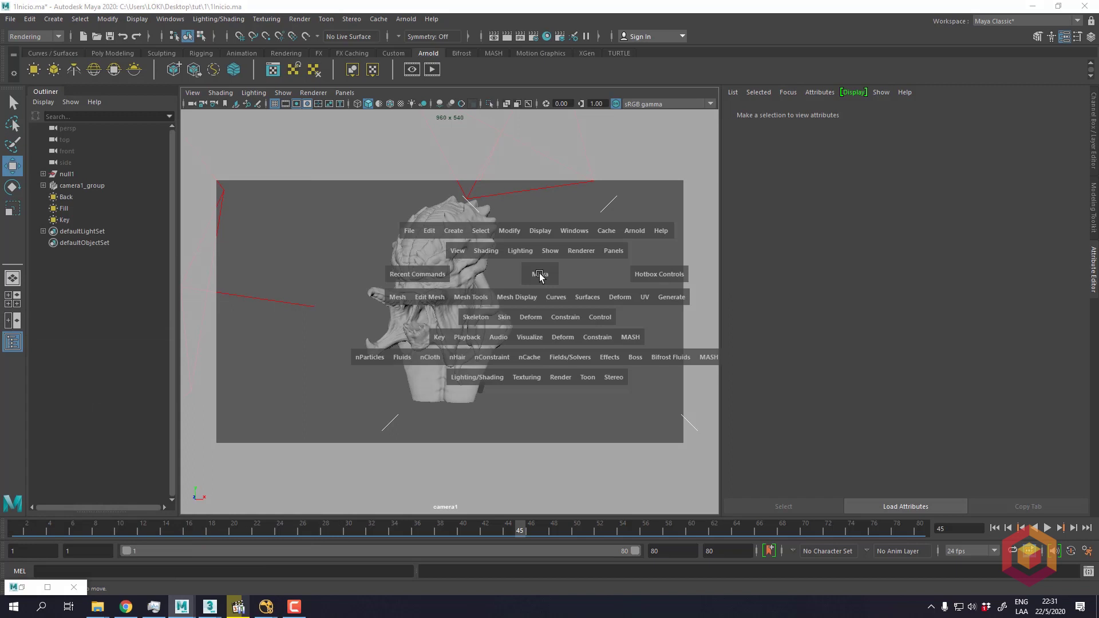
drag(540, 277, 545, 250)
scroll(491, 306, up, 5)
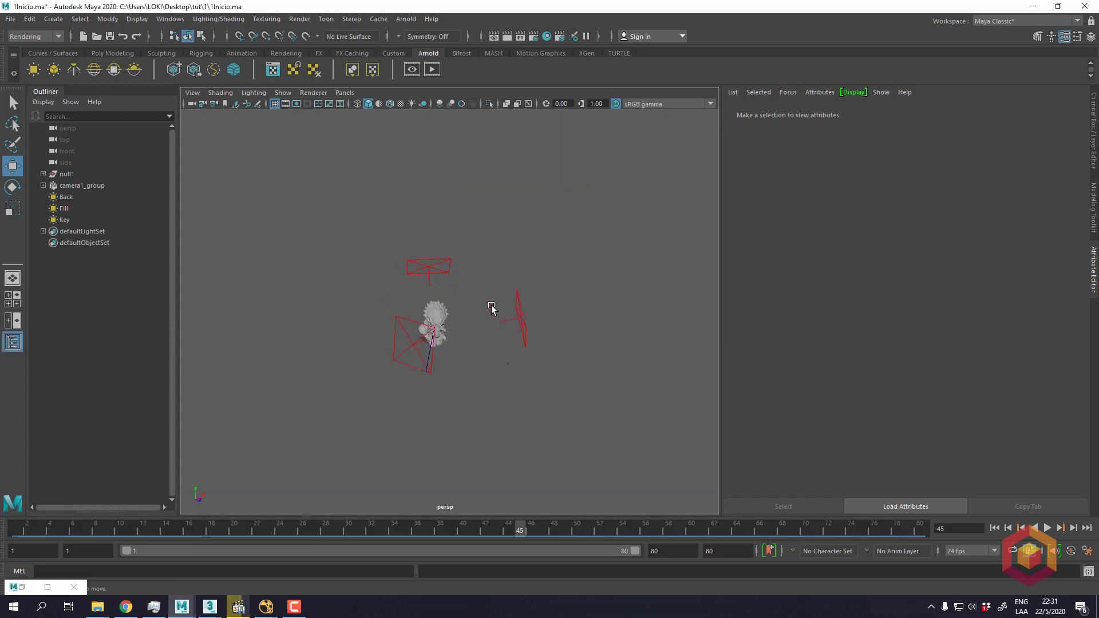
- Tumble and zoom around the bust, selecting the Key, Fill and Back area lights
alt+drag(443, 291, 475, 297)
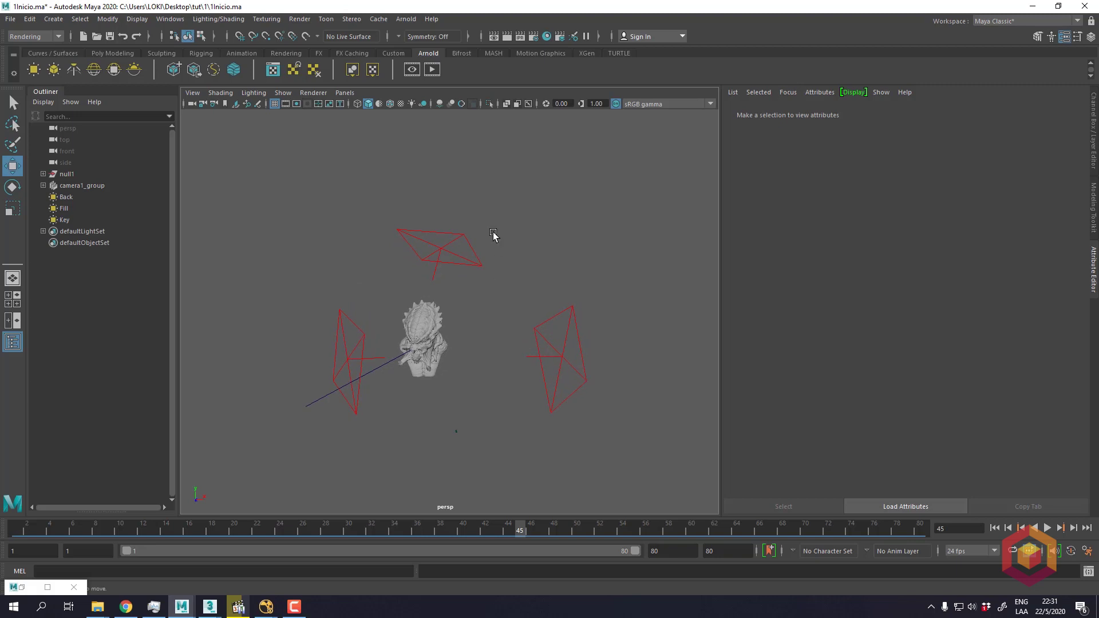
drag(350, 284, 315, 321)
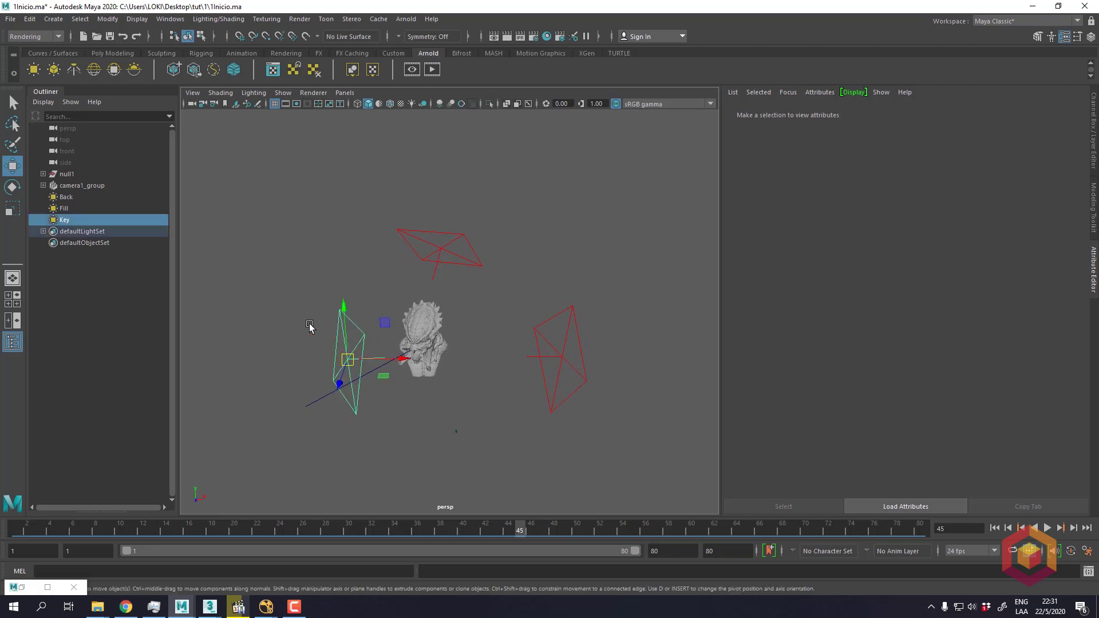
click(541, 324)
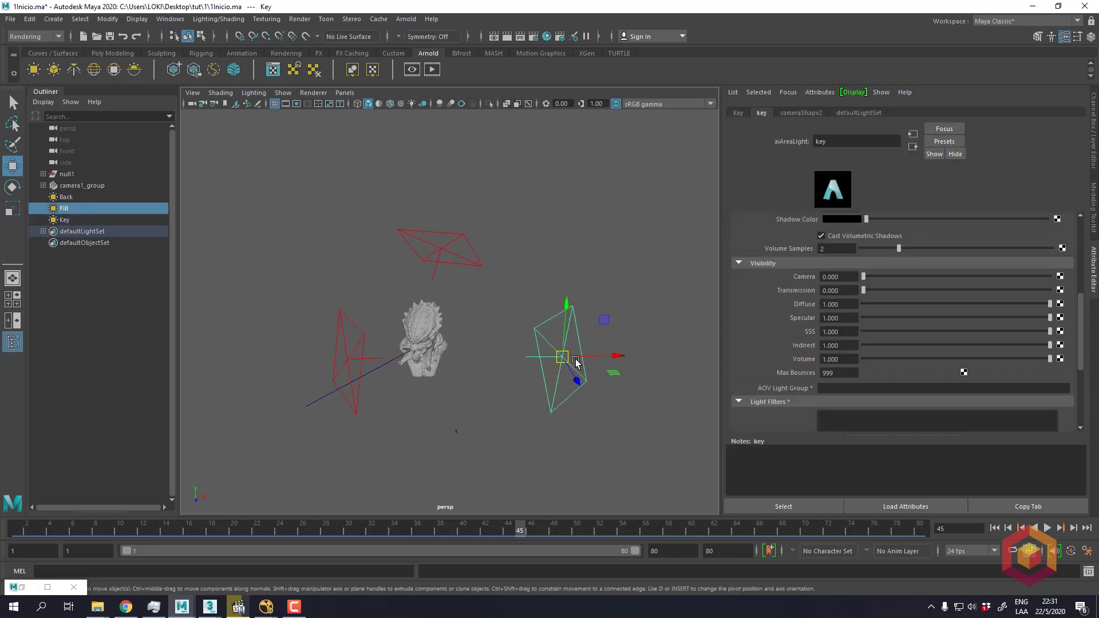
click(457, 235)
alt+drag(457, 234, 429, 299)
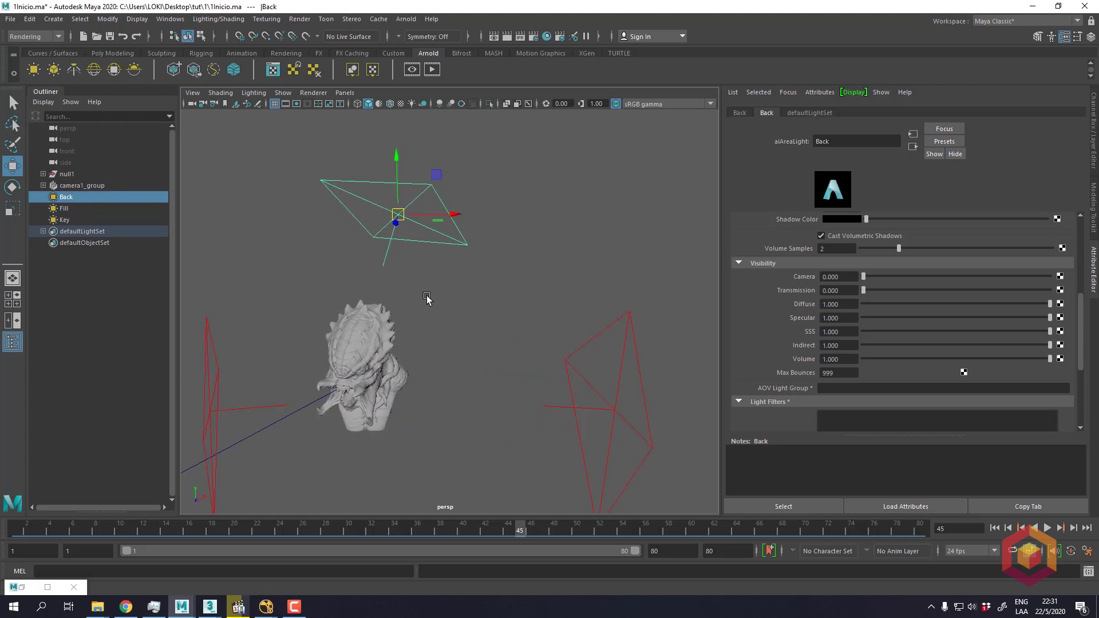
scroll(428, 295, down, 2)
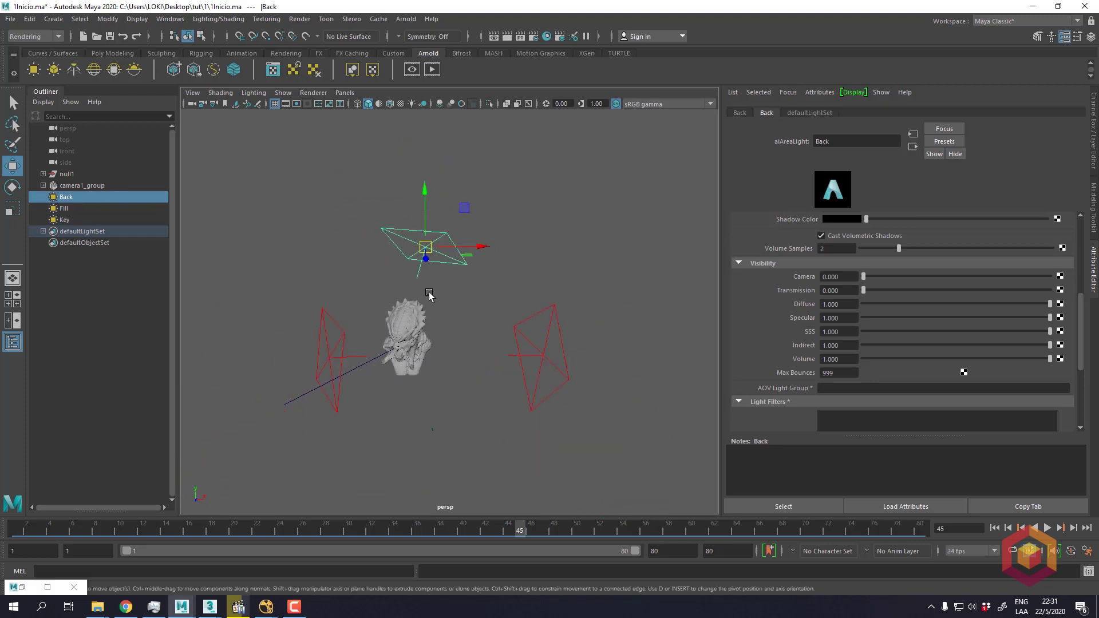
click(337, 305)
alt+drag(344, 289, 353, 276)
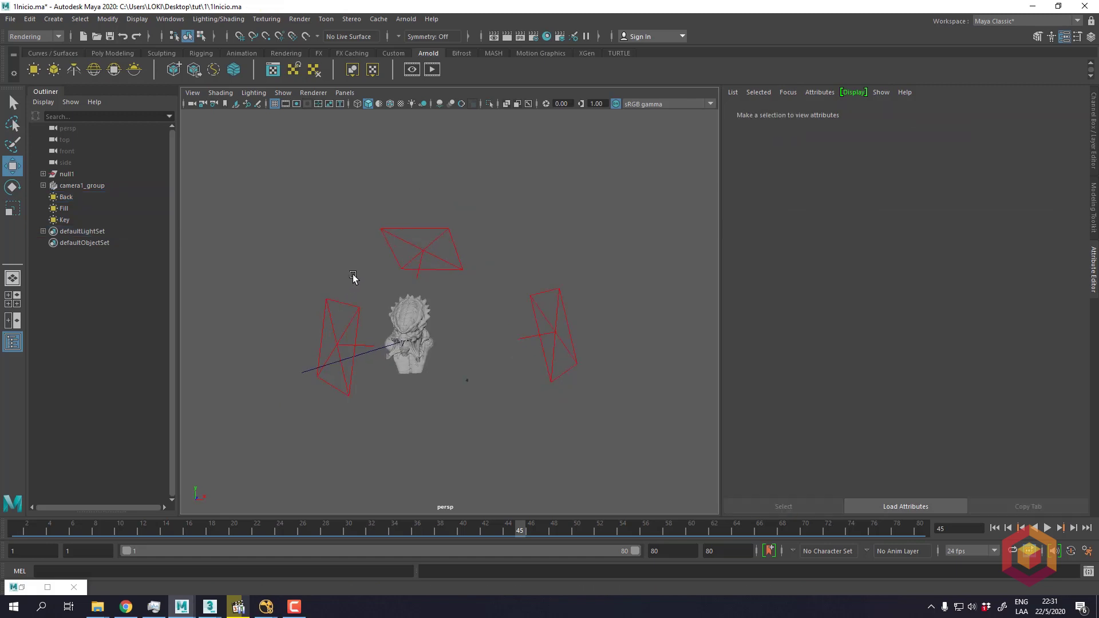
scroll(347, 294, up, 2)
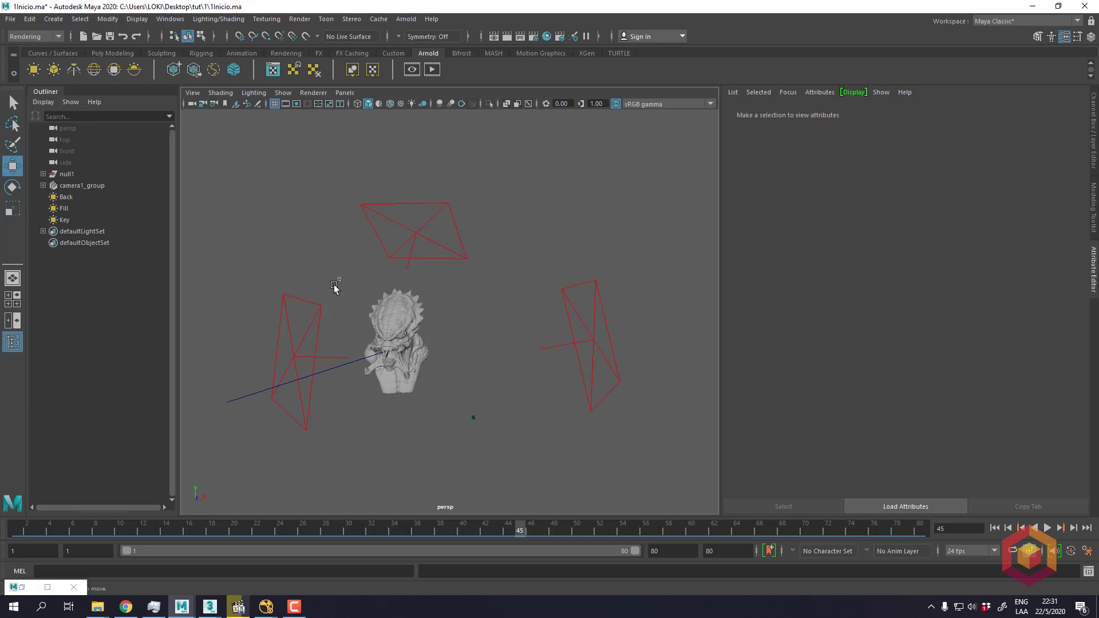
- Select the Key light and set its AOV Light Group to Multilight1
click(298, 315)
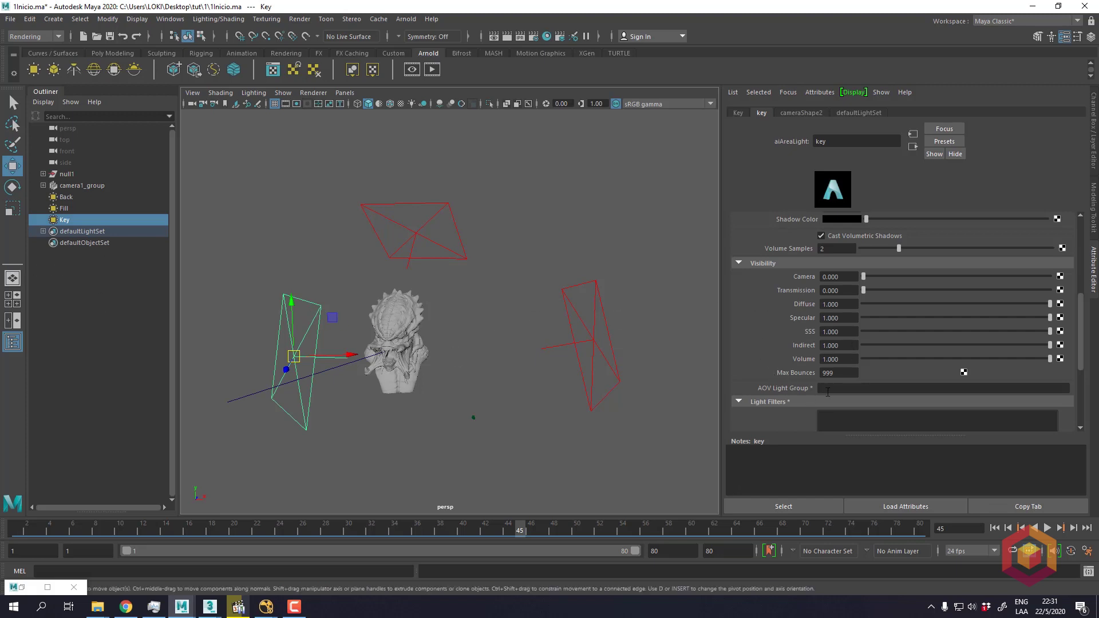
scroll(777, 376, down, 3)
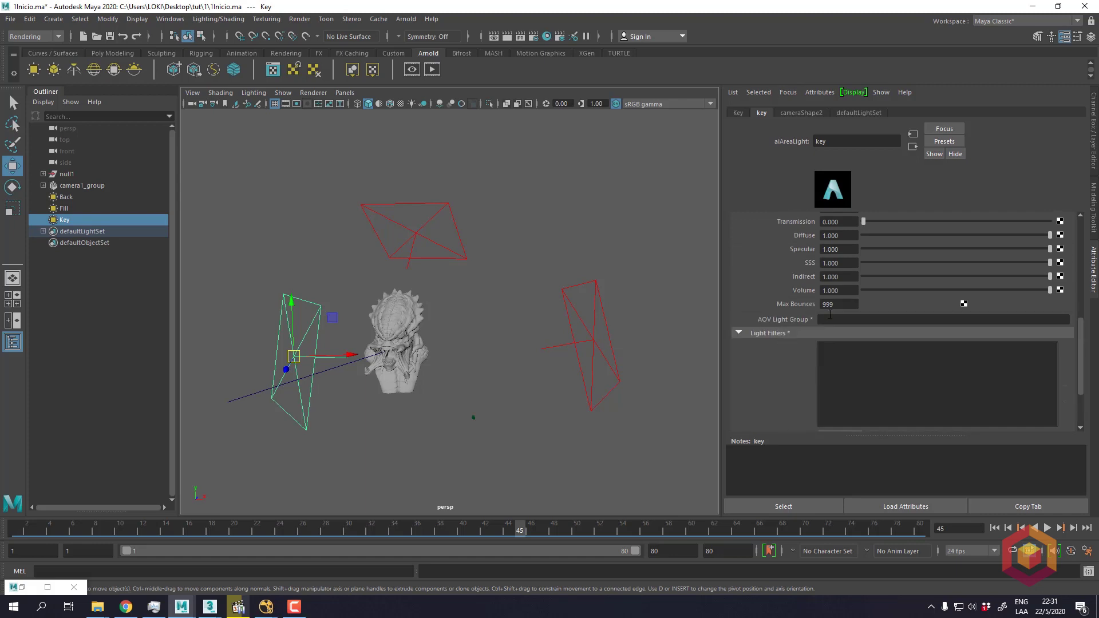
click(831, 320)
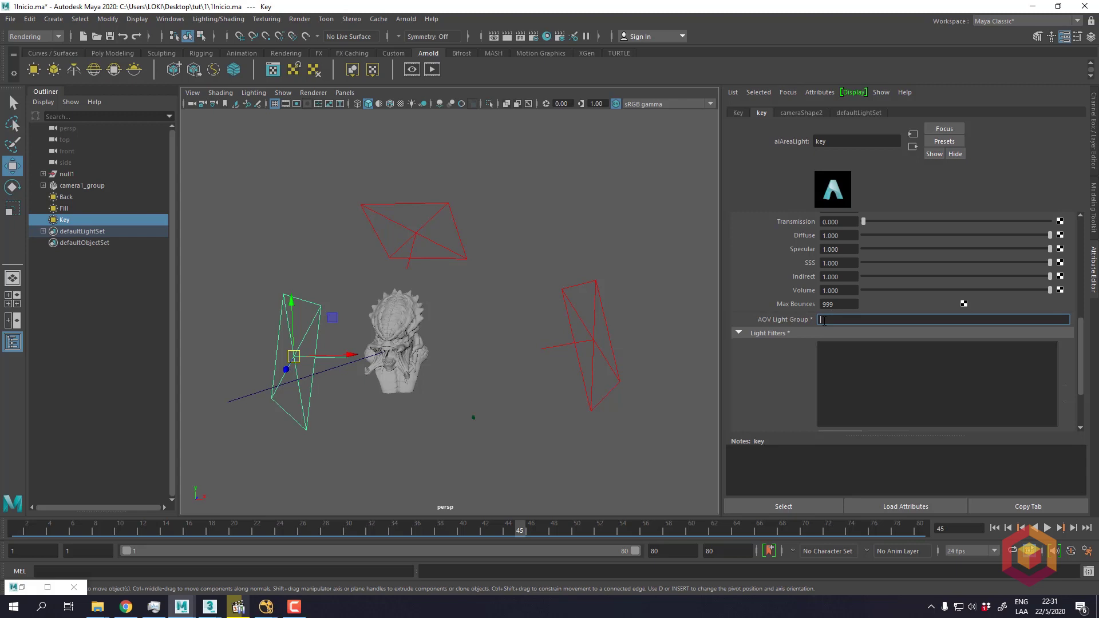
text(Mu)
text(ltilight1)
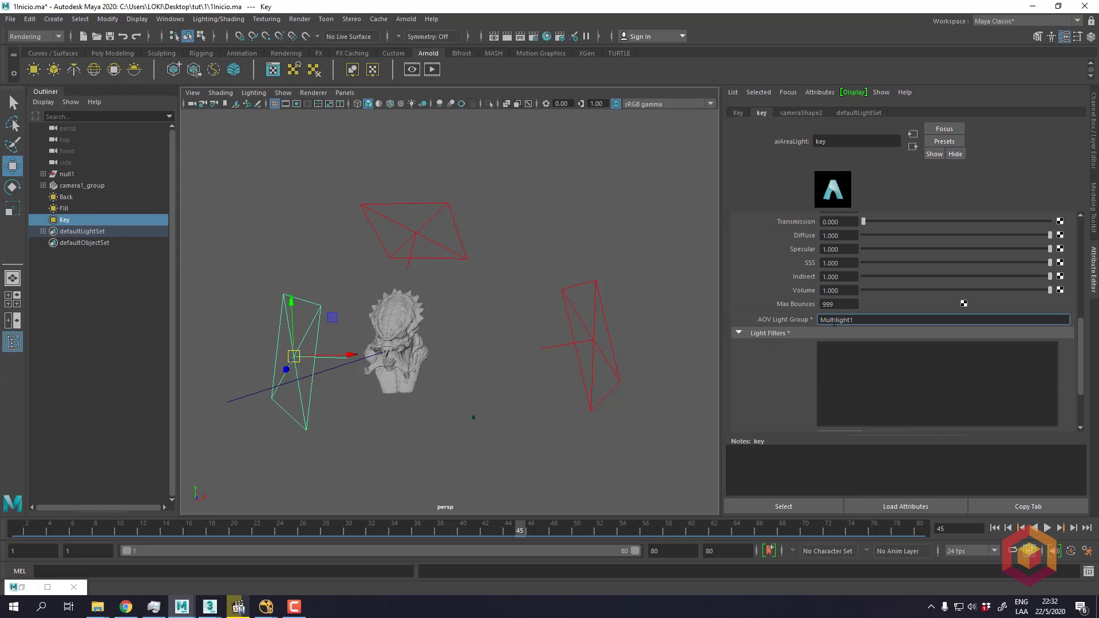
key(Return)
key(ctrl+c)
- Adjust the view and select the Fill light
alt+middle_drag(496, 317, 494, 331)
alt+drag(494, 332, 589, 258)
click(64, 208)
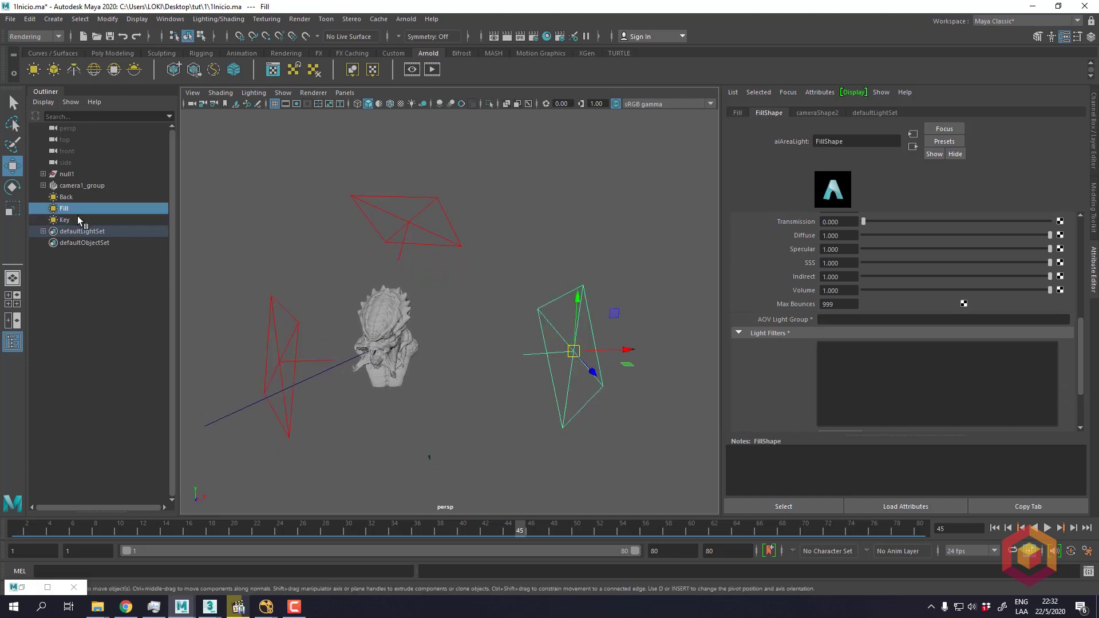
- Set the Fill light's AOV Light Group to Multilight2
click(66, 197)
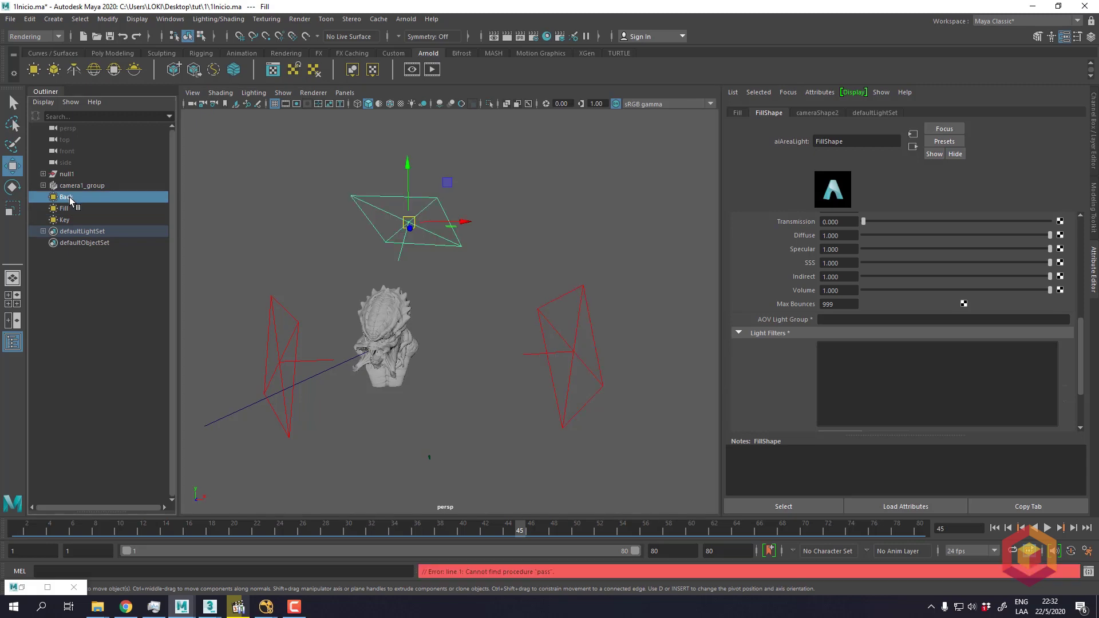
click(828, 320)
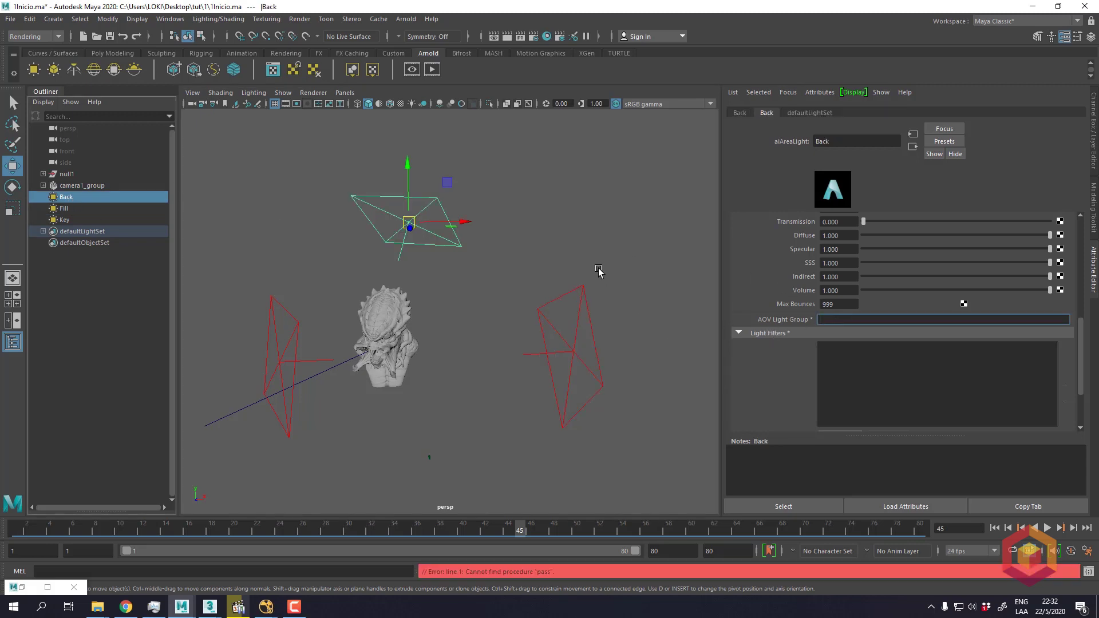
alt+drag(505, 257, 391, 253)
click(288, 292)
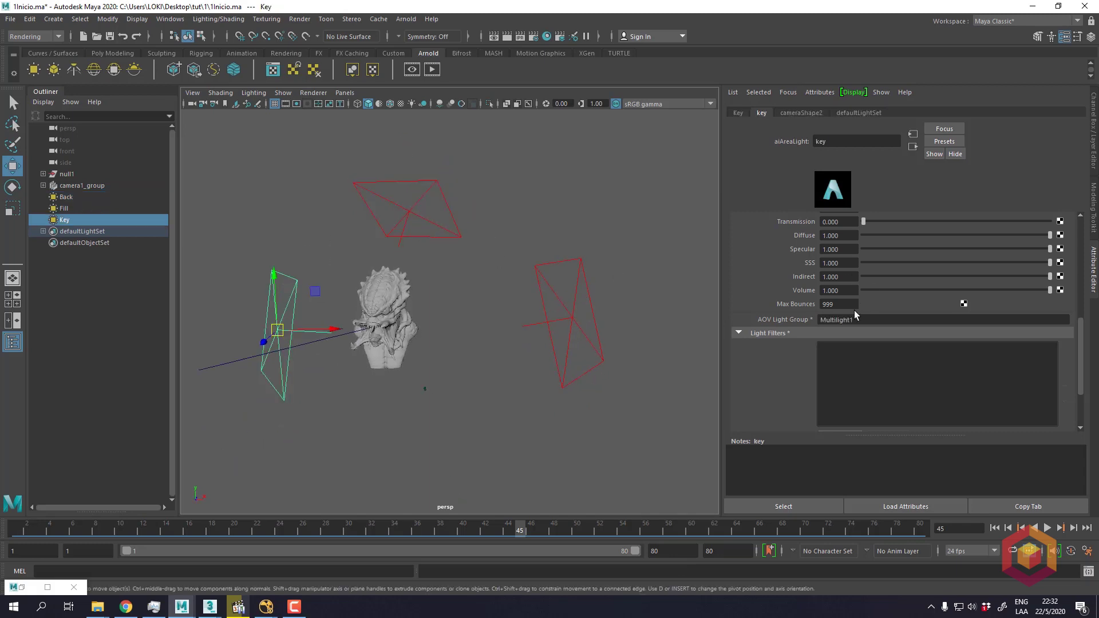
alt+drag(453, 320, 412, 426)
click(65, 210)
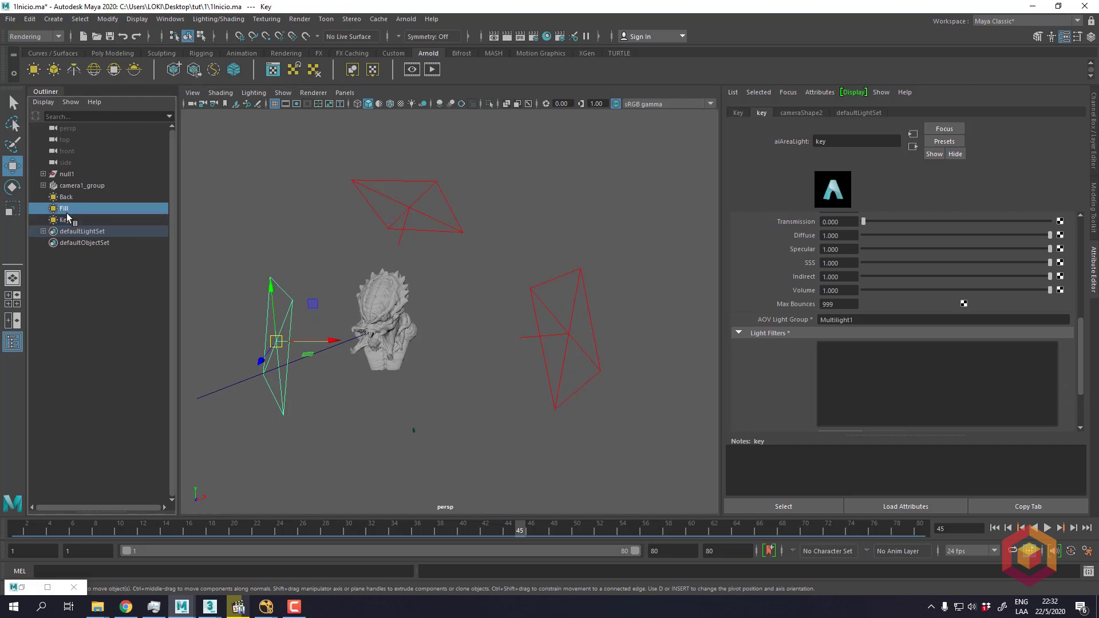
click(827, 319)
key(ctrl+v)
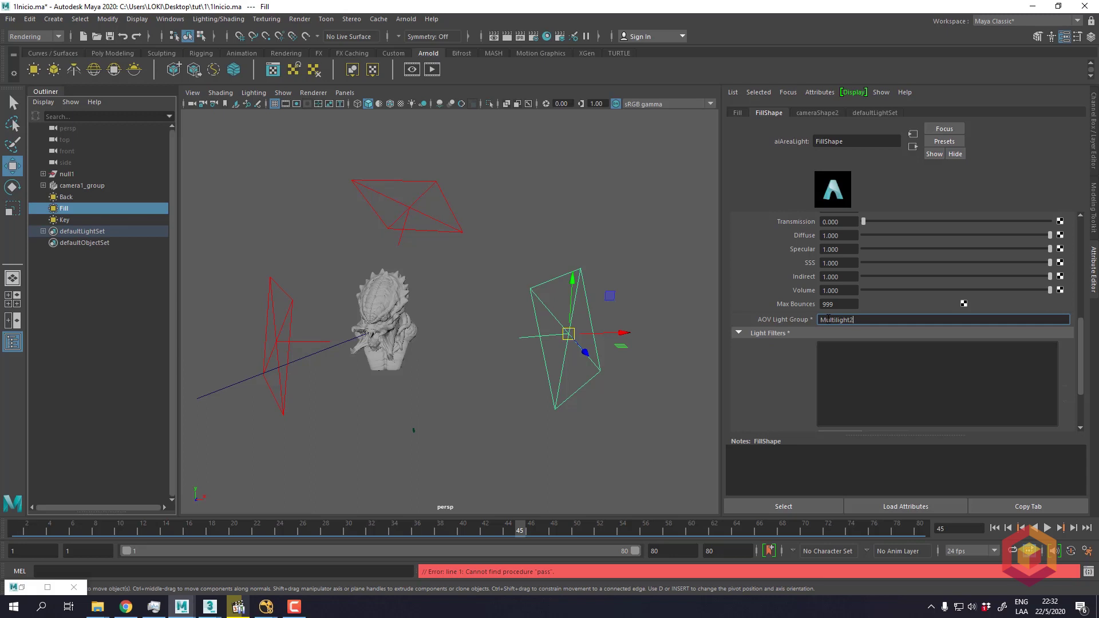
key(Return)
- Set the Back light's AOV Light Group to Multilight3
alt+drag(474, 204, 458, 197)
click(456, 232)
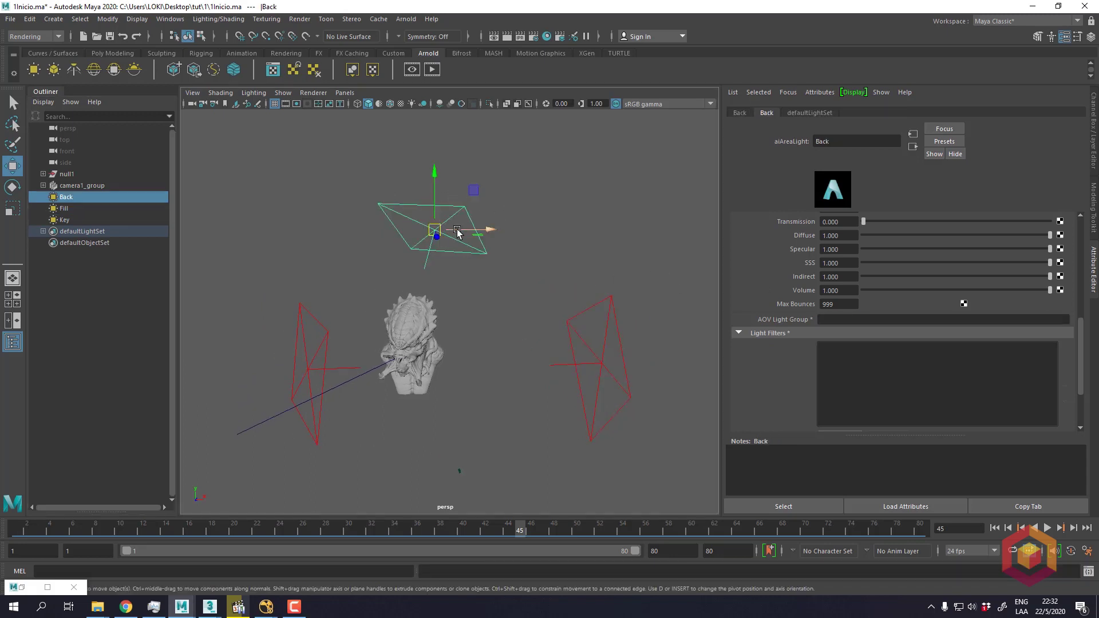
click(863, 319)
key(ctrl+v)
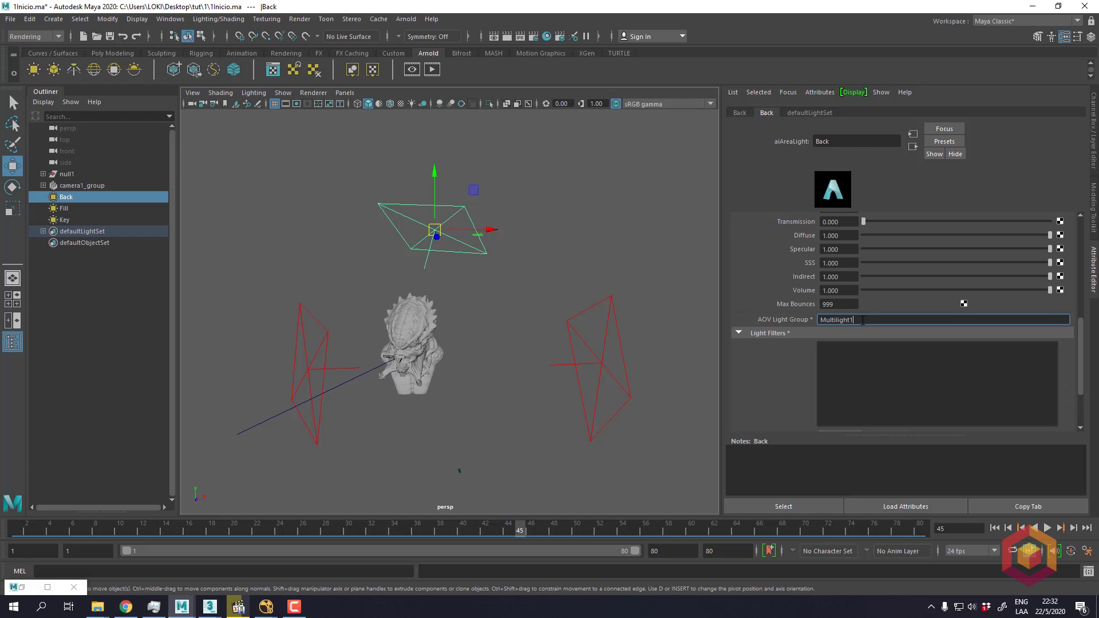
key(BackSpace)
text(3)
key(Return)
- Check the Key, Fill and Back lights' groups by selecting each in turn
click(348, 365)
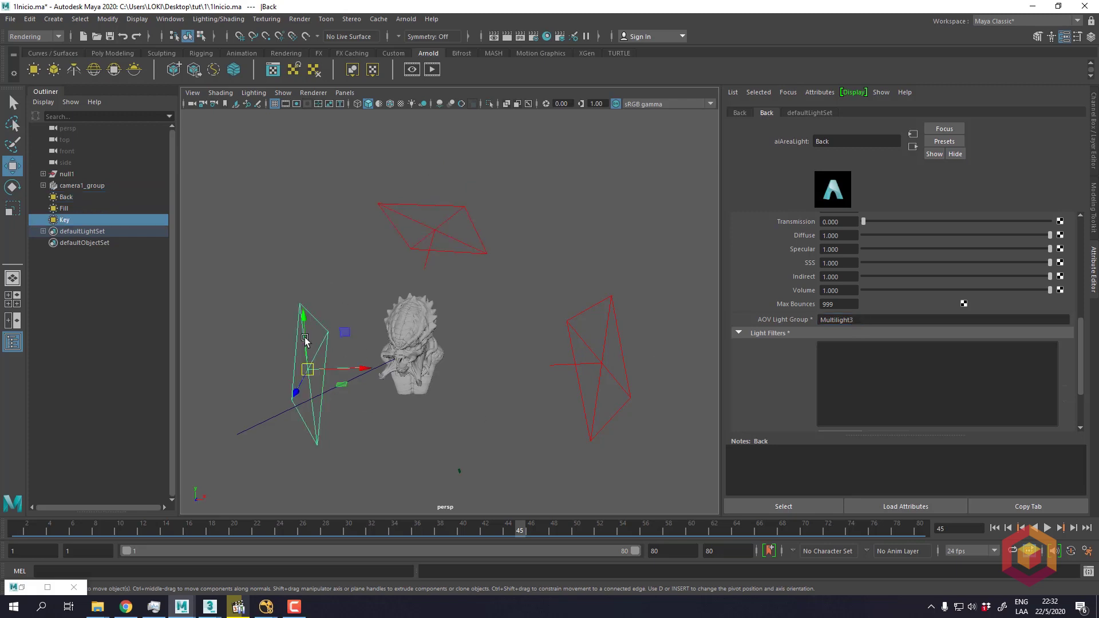
click(590, 309)
drag(520, 182, 455, 247)
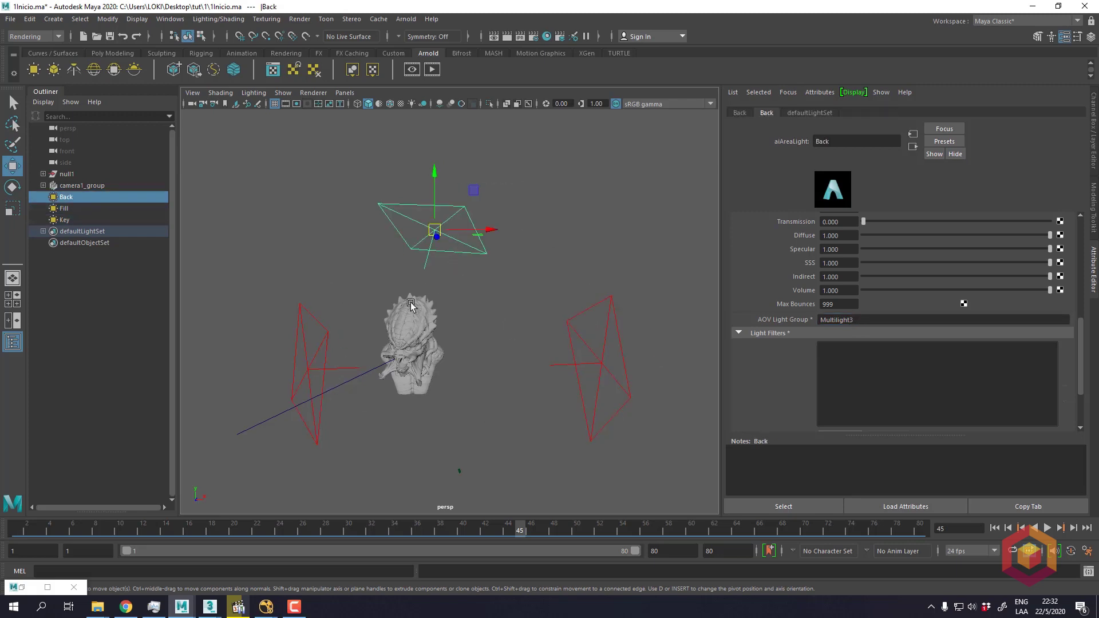
click(312, 307)
click(547, 366)
alt+drag(537, 369, 515, 380)
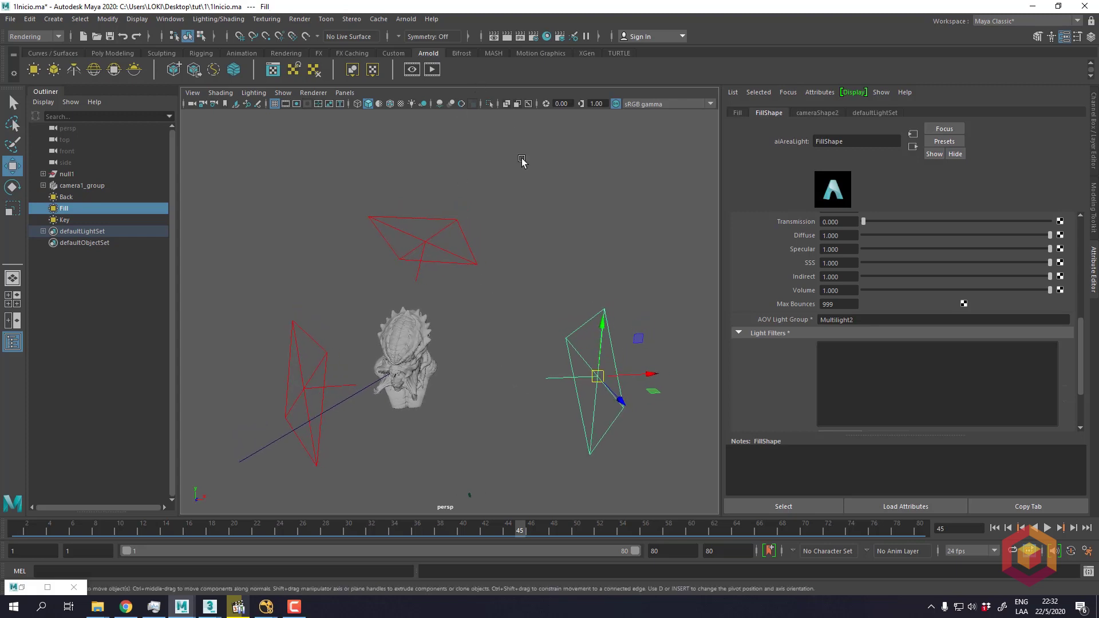
alt+drag(523, 162, 538, 80)
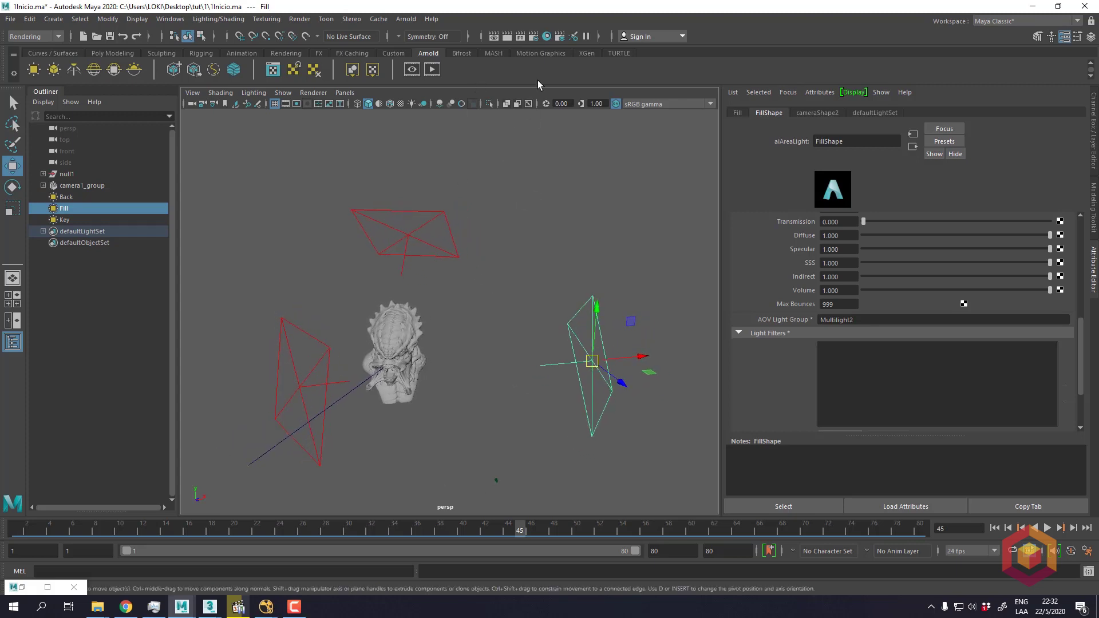
- In Render Settings' AOVs, add a custom AOV named Multilight1
click(531, 40)
drag(918, 124, 593, 138)
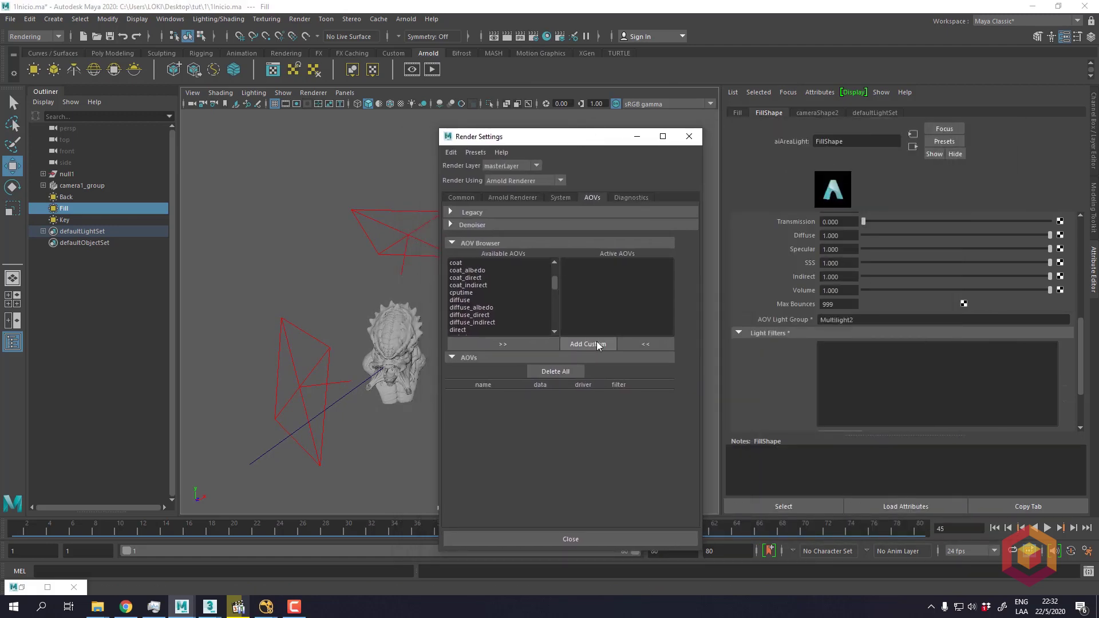
click(597, 343)
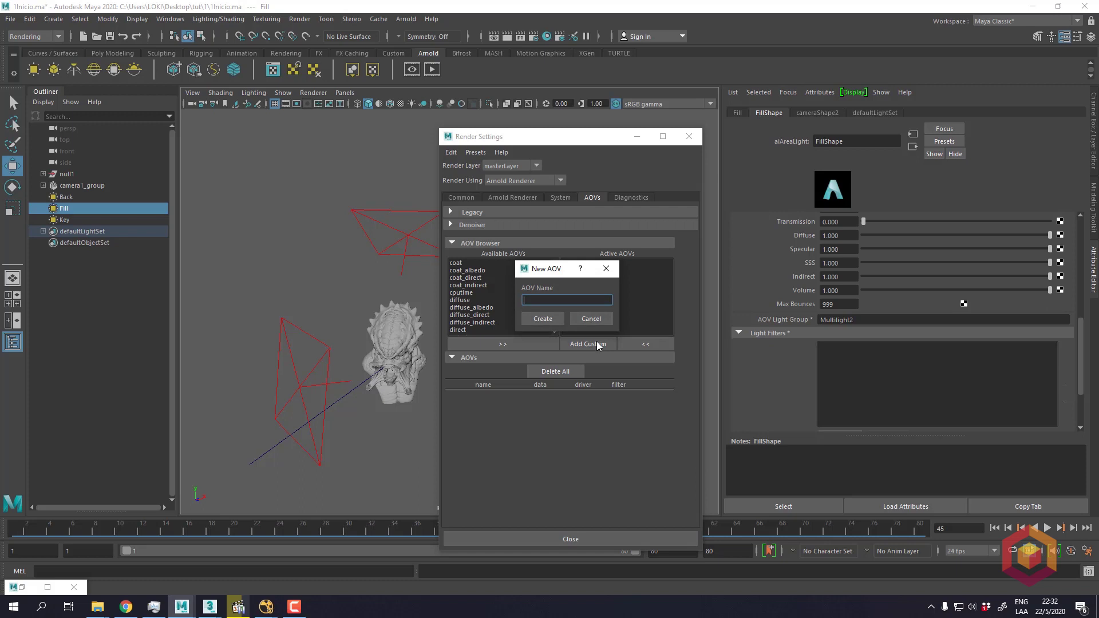
click(610, 272)
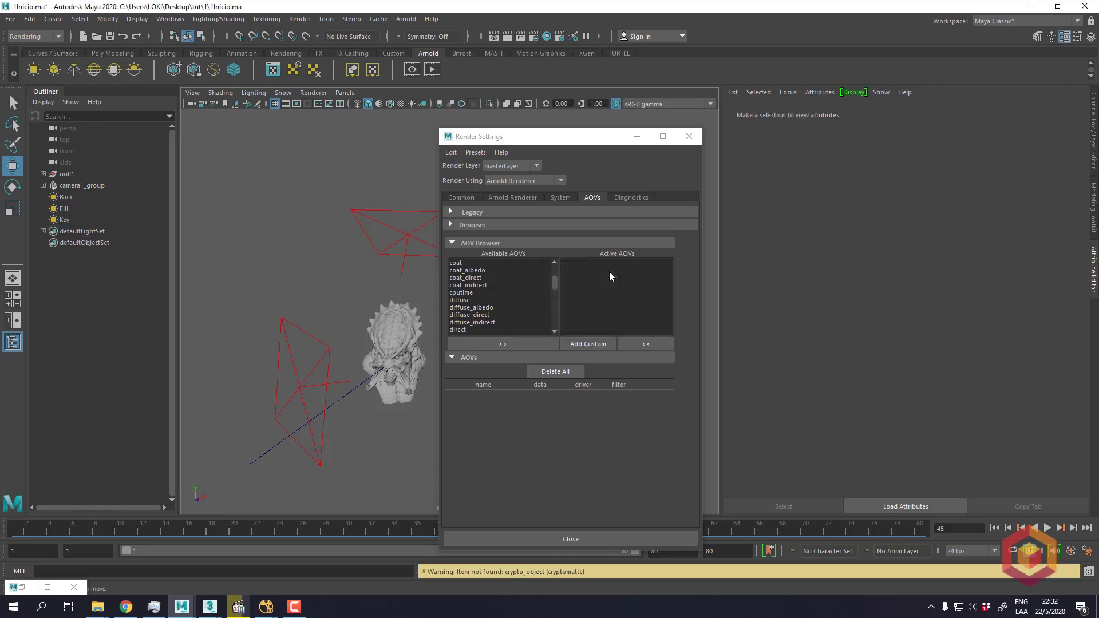
click(599, 346)
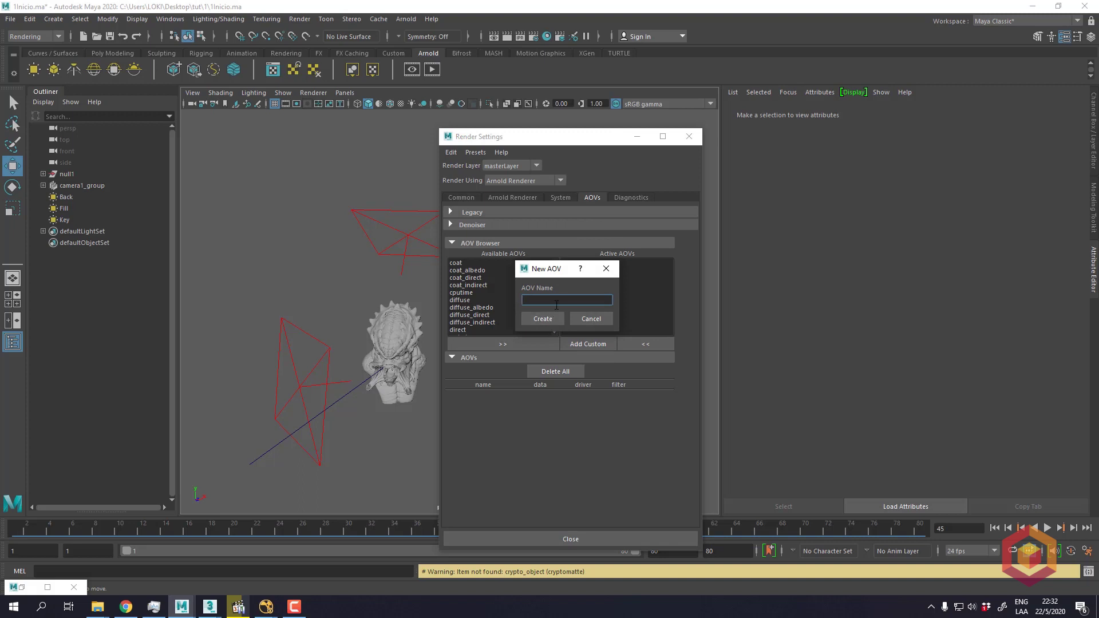
text(Mult)
text(ilight1)
click(551, 318)
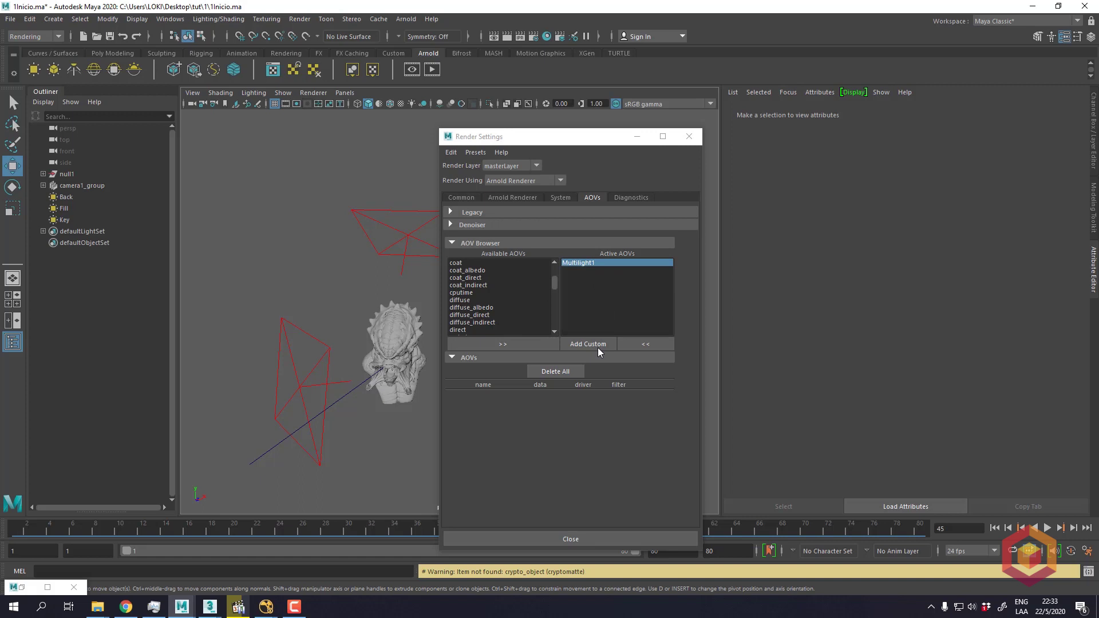
- Add two more custom AOVs, Multilight2 and Multilight3
click(596, 346)
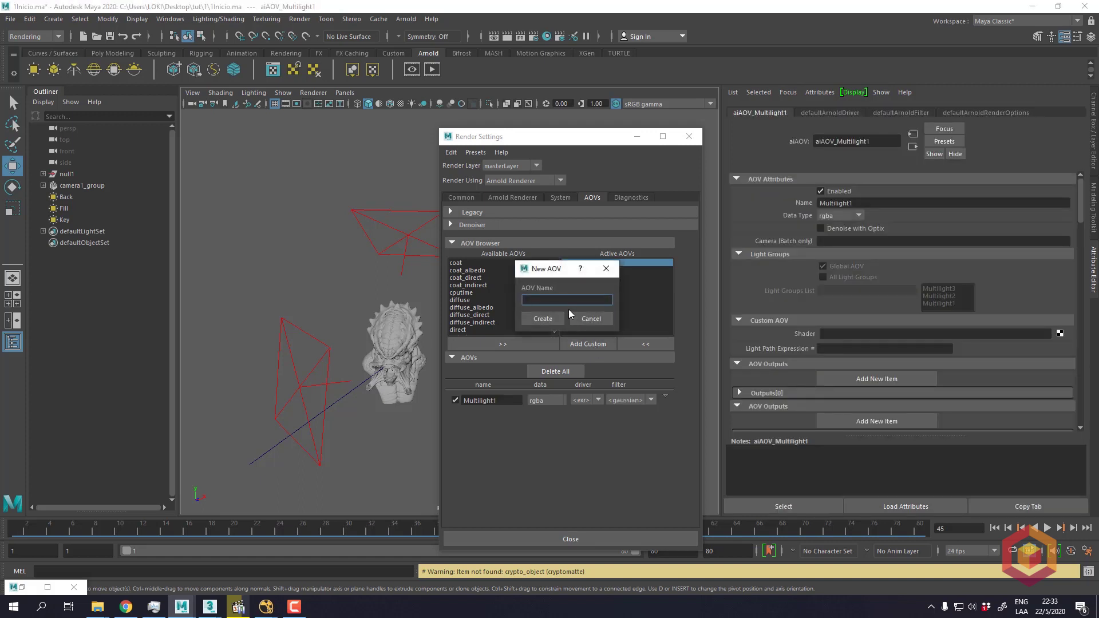
text(Multilight1)
click(550, 318)
click(599, 344)
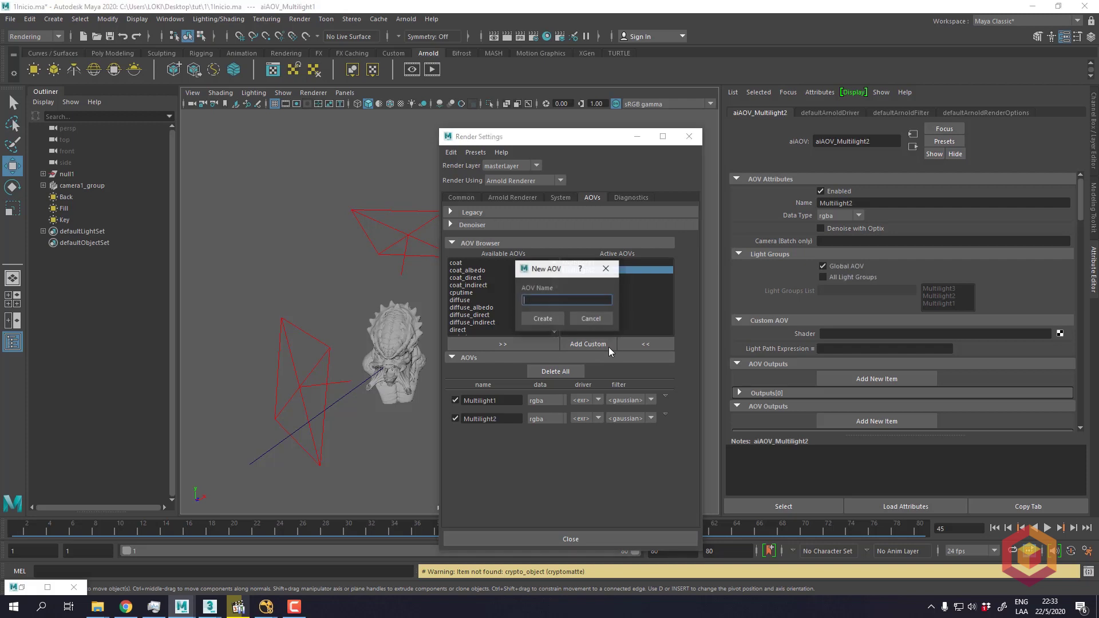
text(Multilight1)
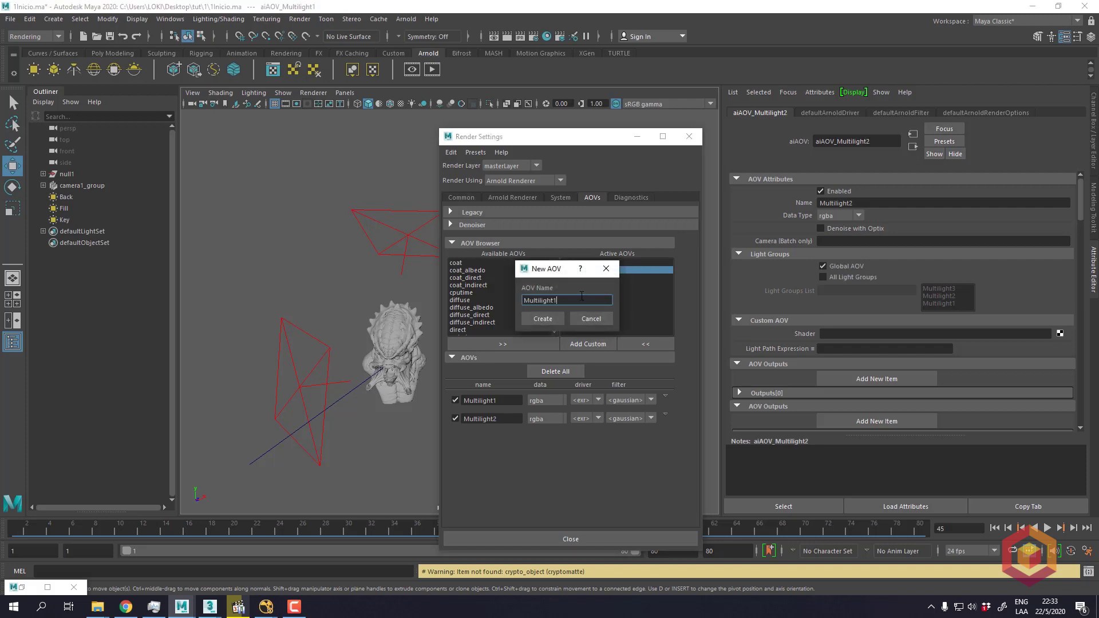
click(542, 319)
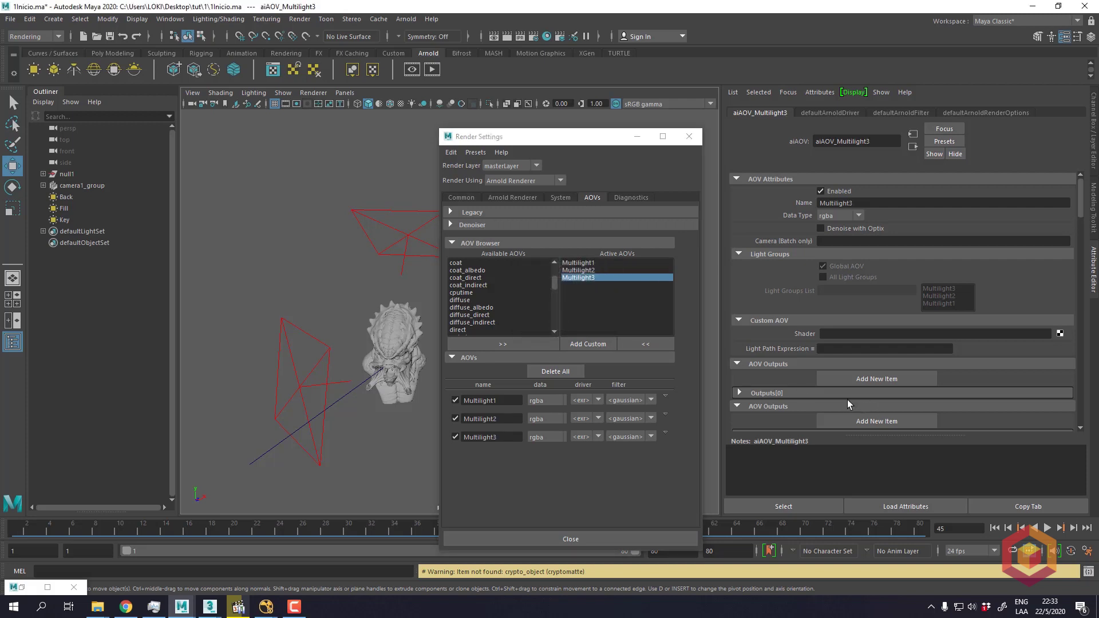
- Browse the Multilight AOV settings and inspect the area lights, selecting the Key light
click(593, 264)
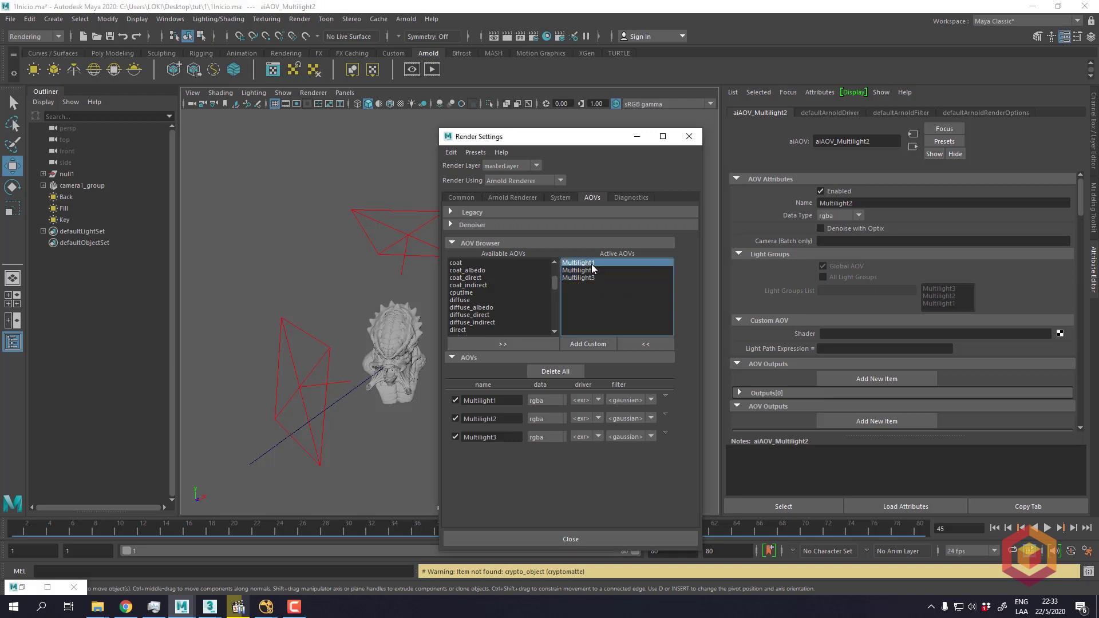
click(575, 268)
click(577, 263)
drag(521, 136, 573, 189)
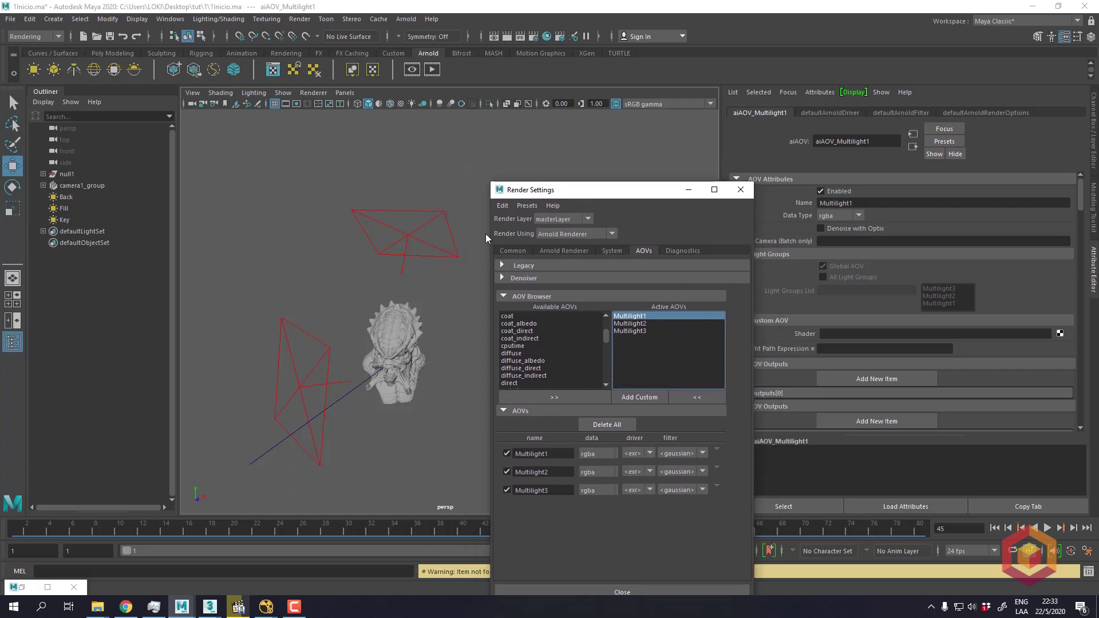
alt+drag(362, 256, 408, 307)
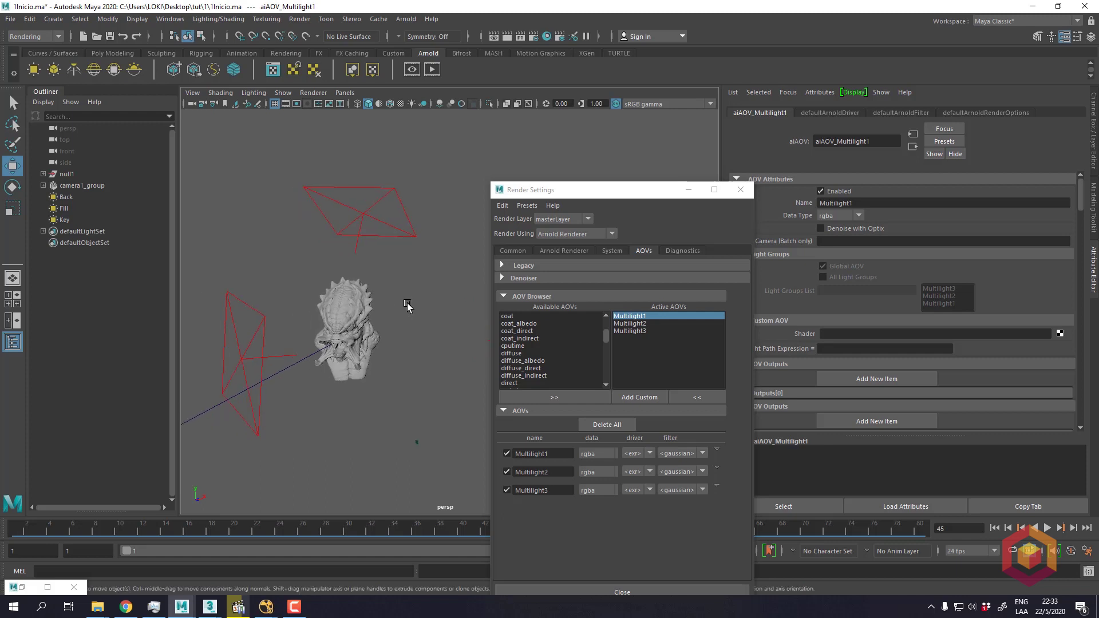
alt+middle_drag(392, 332, 407, 324)
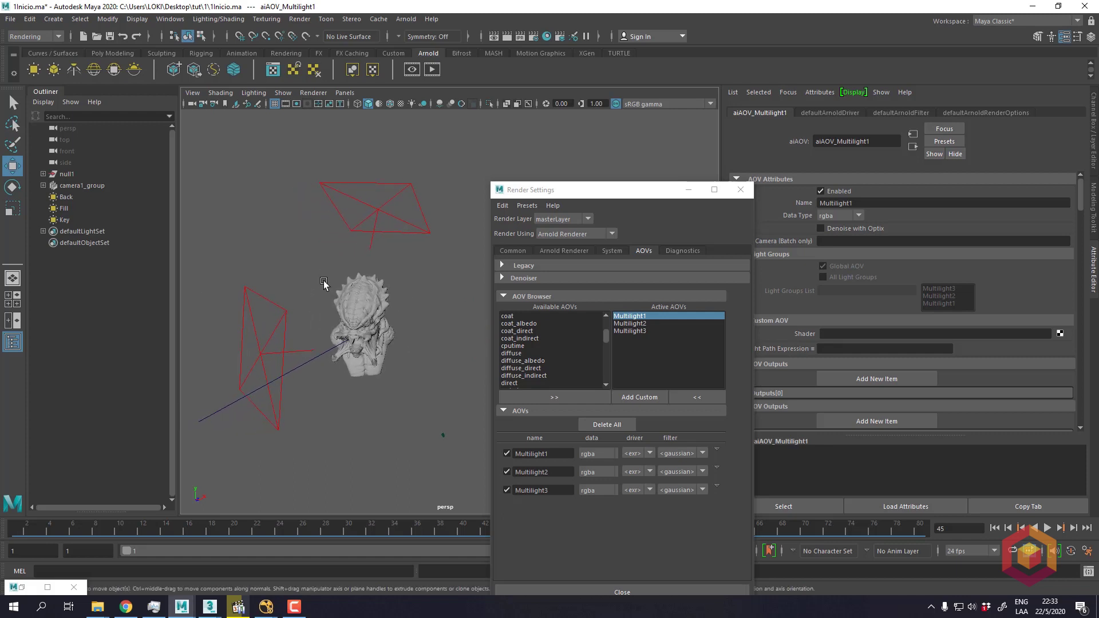
alt+drag(326, 281, 310, 279)
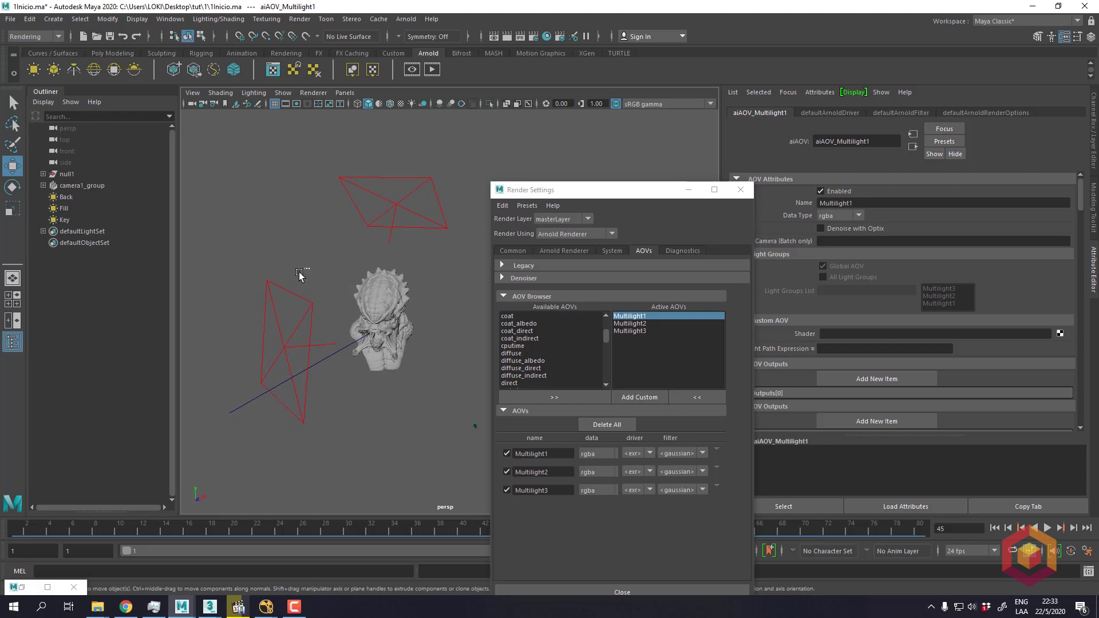
click(302, 277)
click(297, 256)
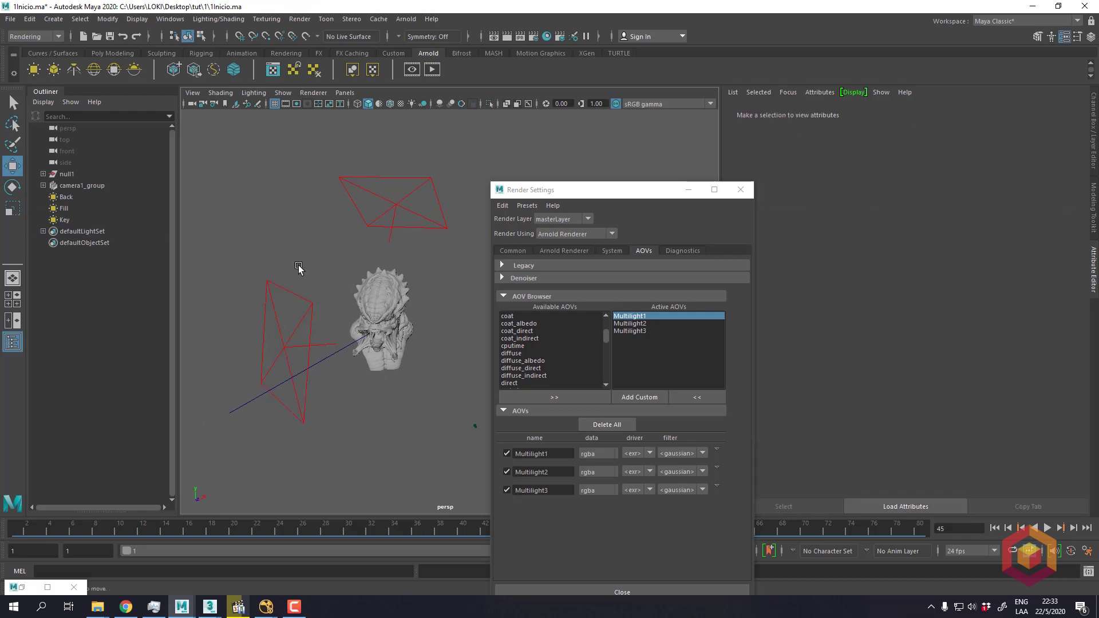
click(268, 294)
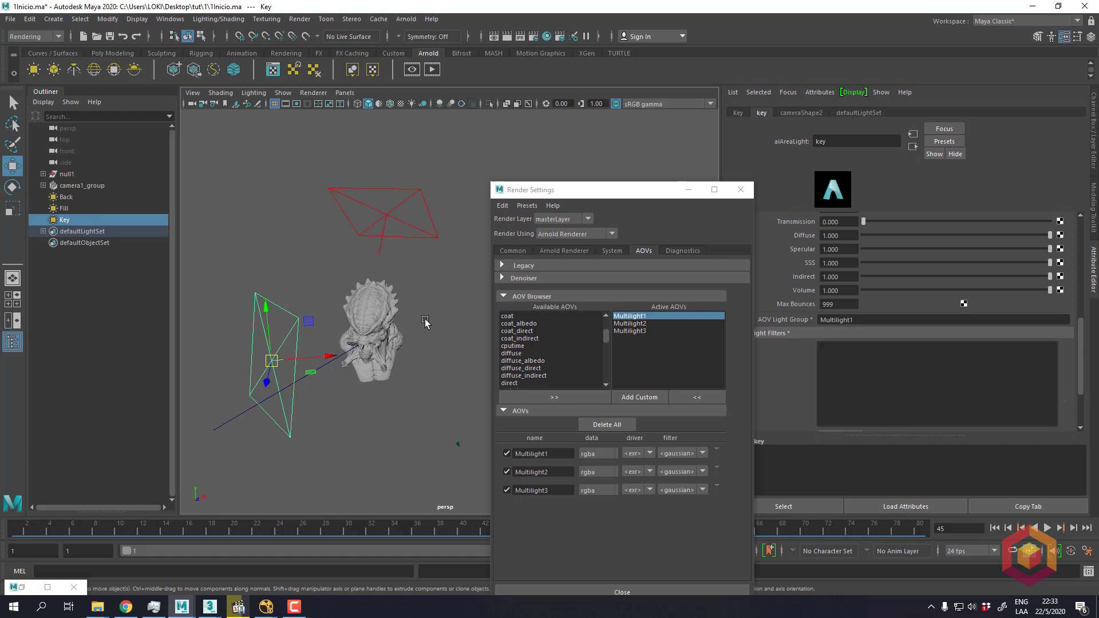
- Give the Multilight1 AOV the light path expression C.*<L.'Multilight1'>, using the LPE reference list
click(629, 317)
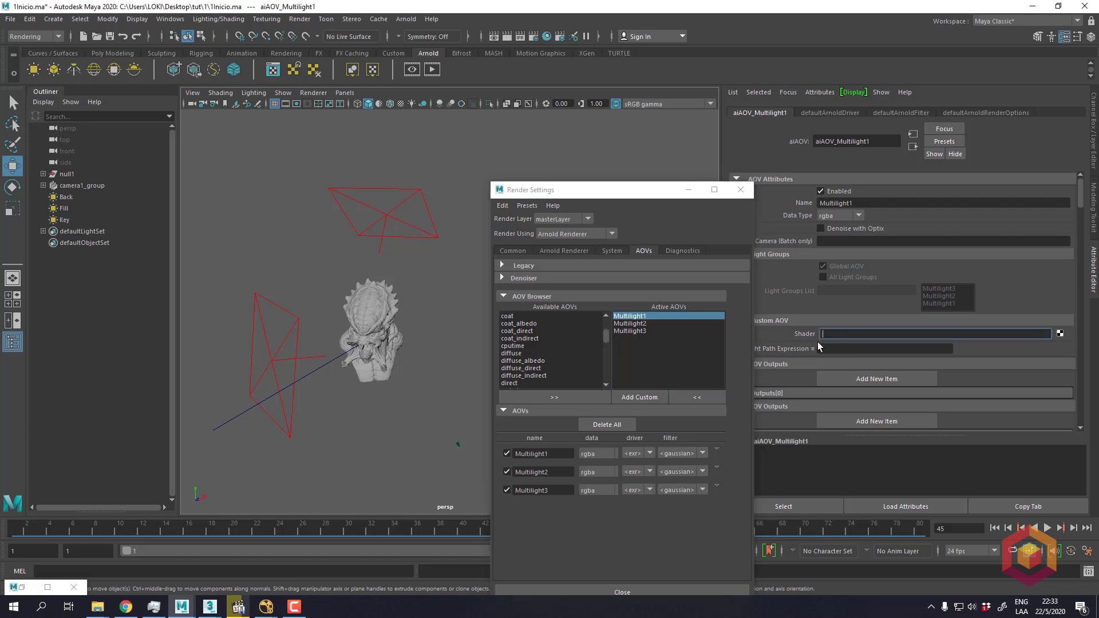
drag(627, 194, 552, 157)
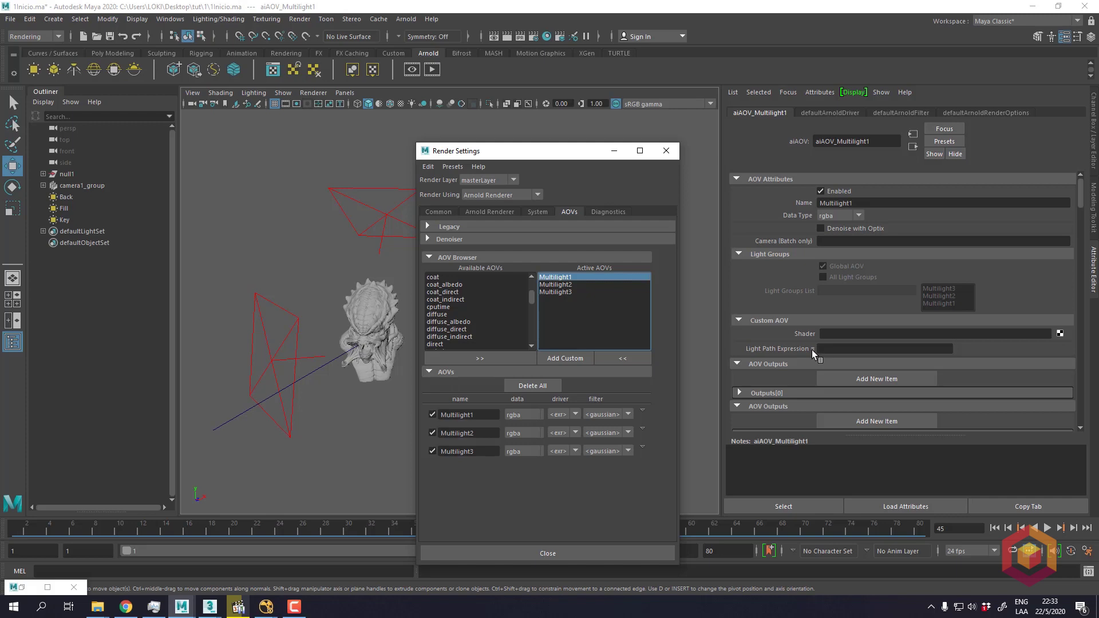
click(812, 349)
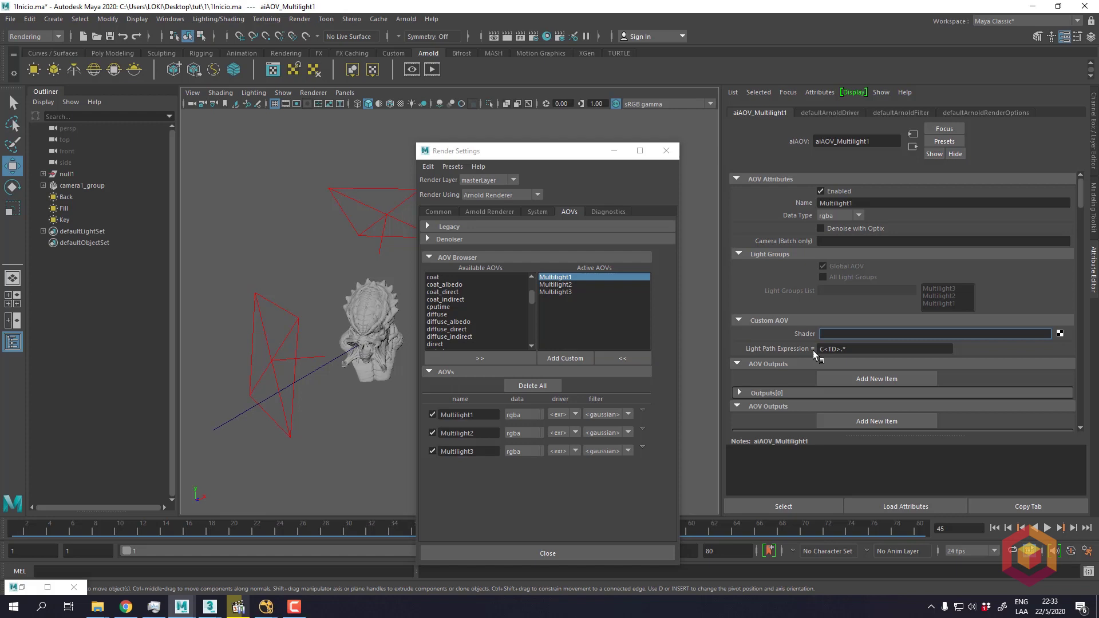
text(C<TD>.*)
key(ctrl+a)
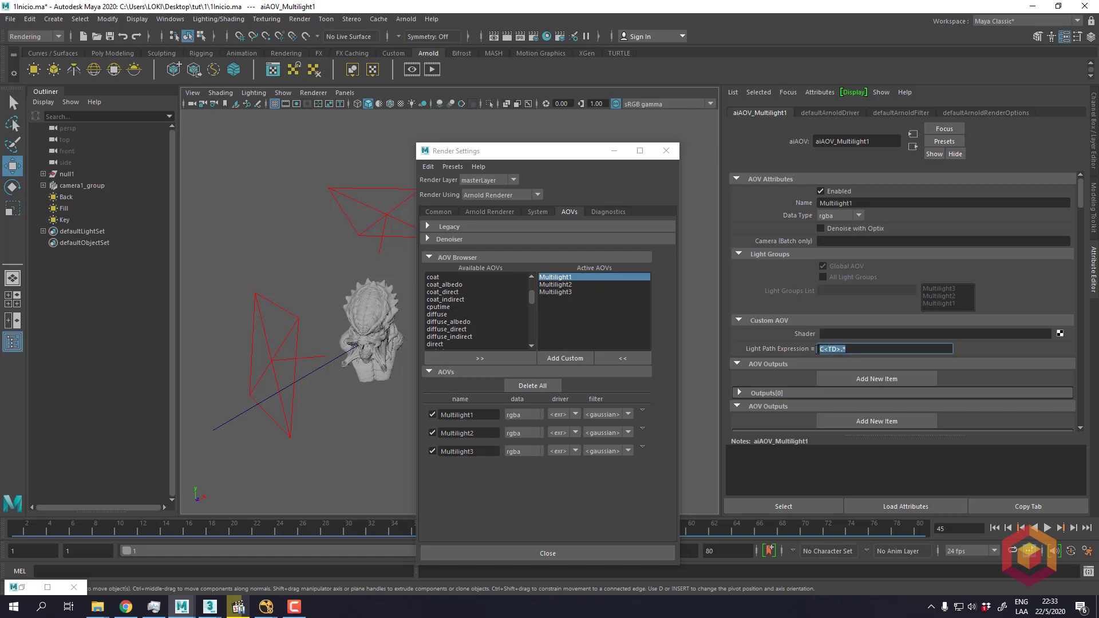
click(813, 349)
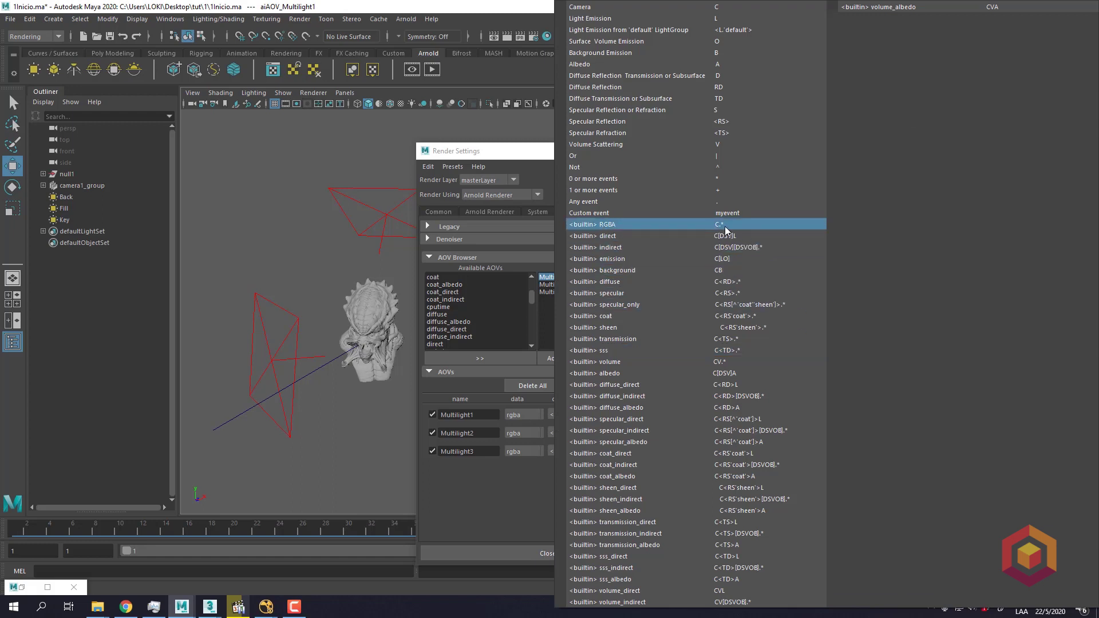
key(alt+Tab)
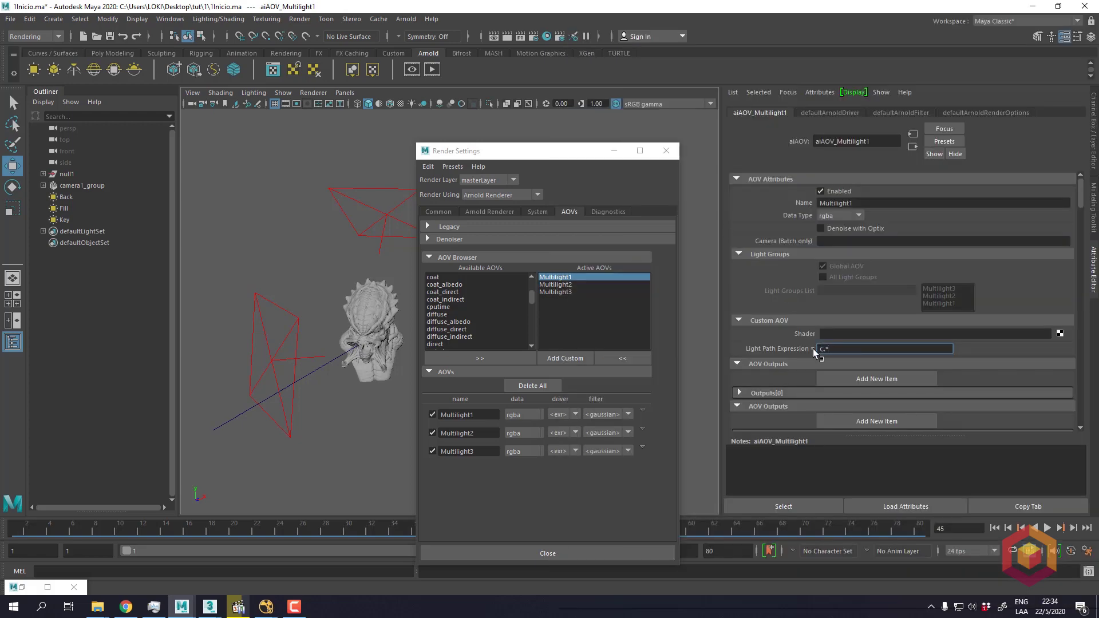
key(alt+Tab)
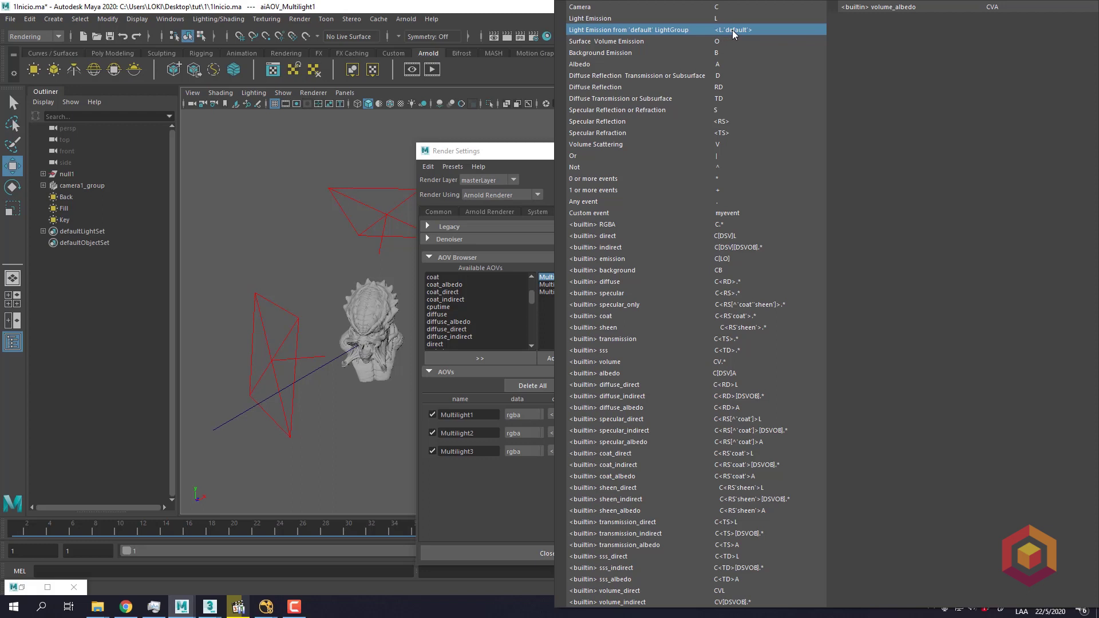
key(alt+Tab)
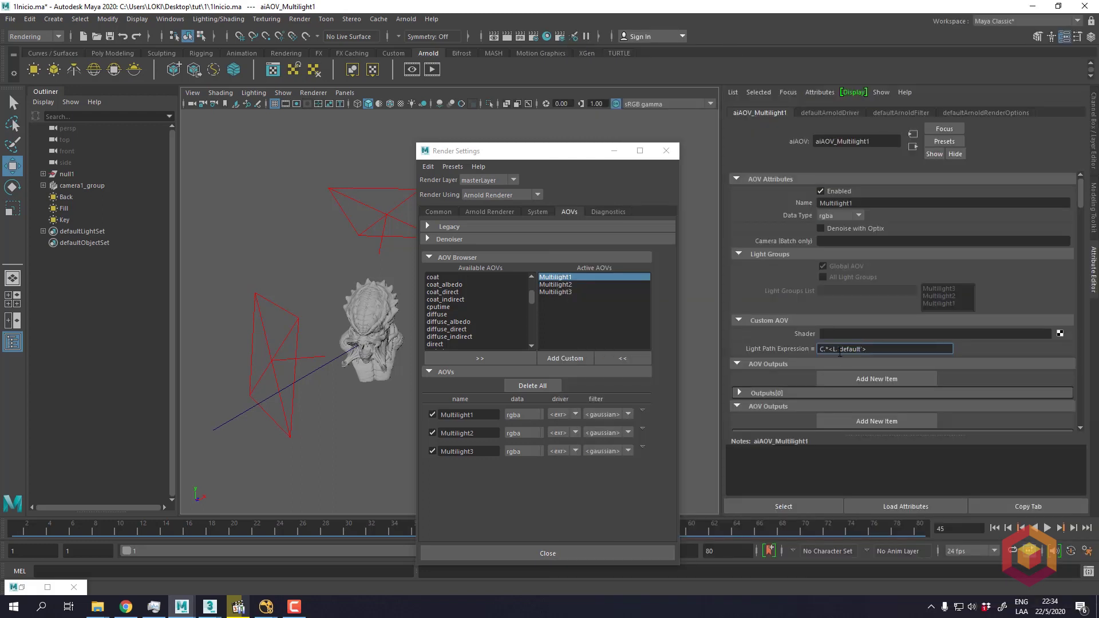
drag(841, 353, 861, 353)
key(BackSpace)
text(Mu)
- Copy the Multilight1 light path expression from its AOV settings
click(60, 219)
drag(868, 323, 801, 322)
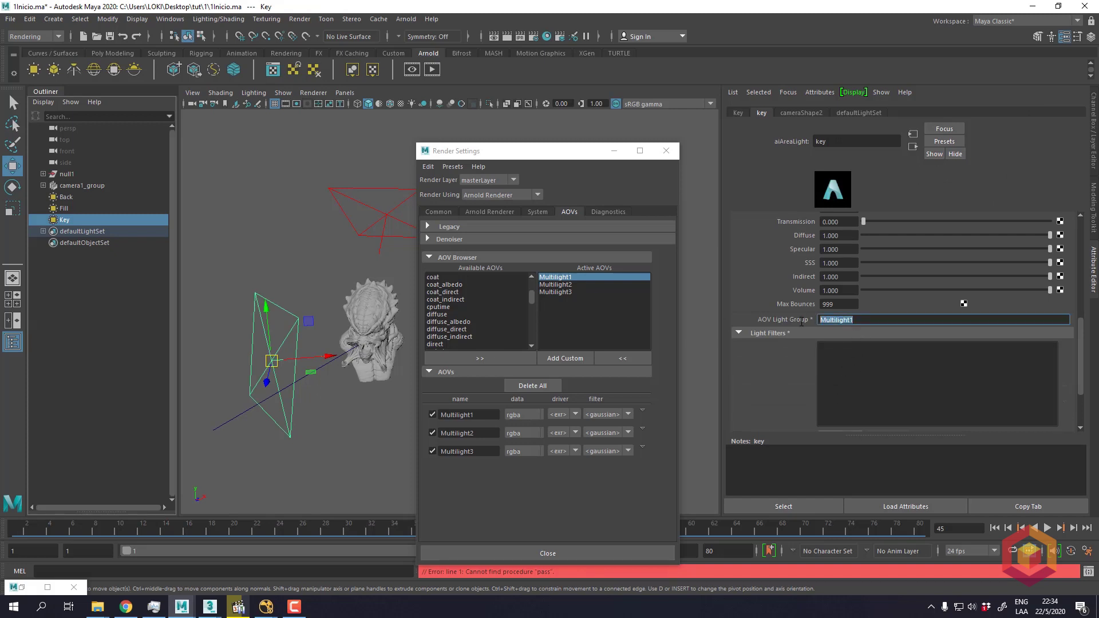
click(566, 293)
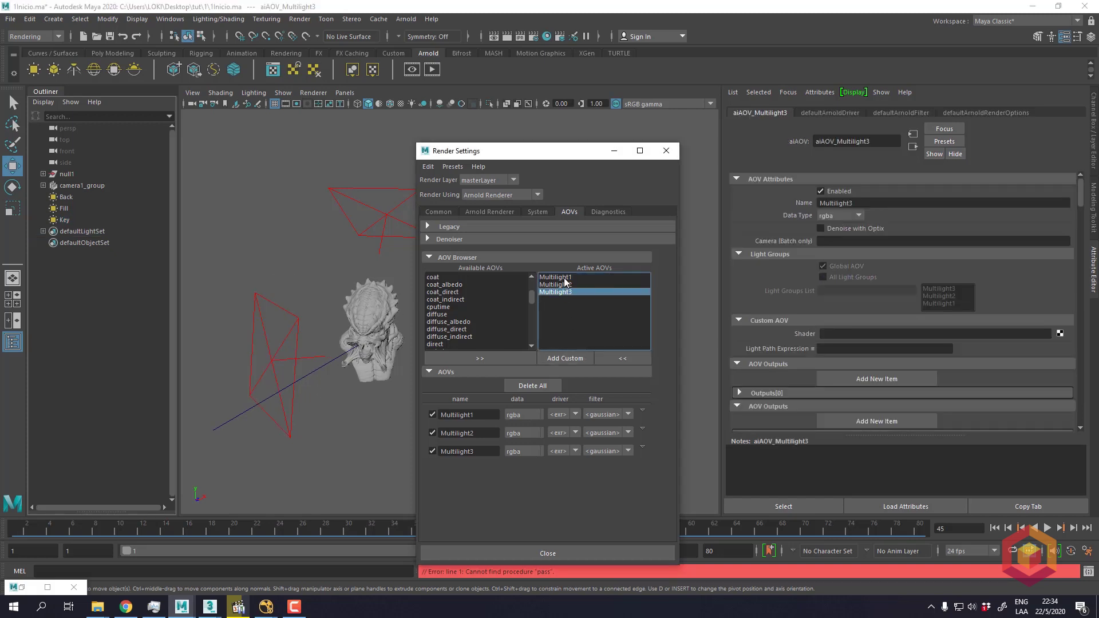
click(556, 277)
drag(839, 349, 873, 352)
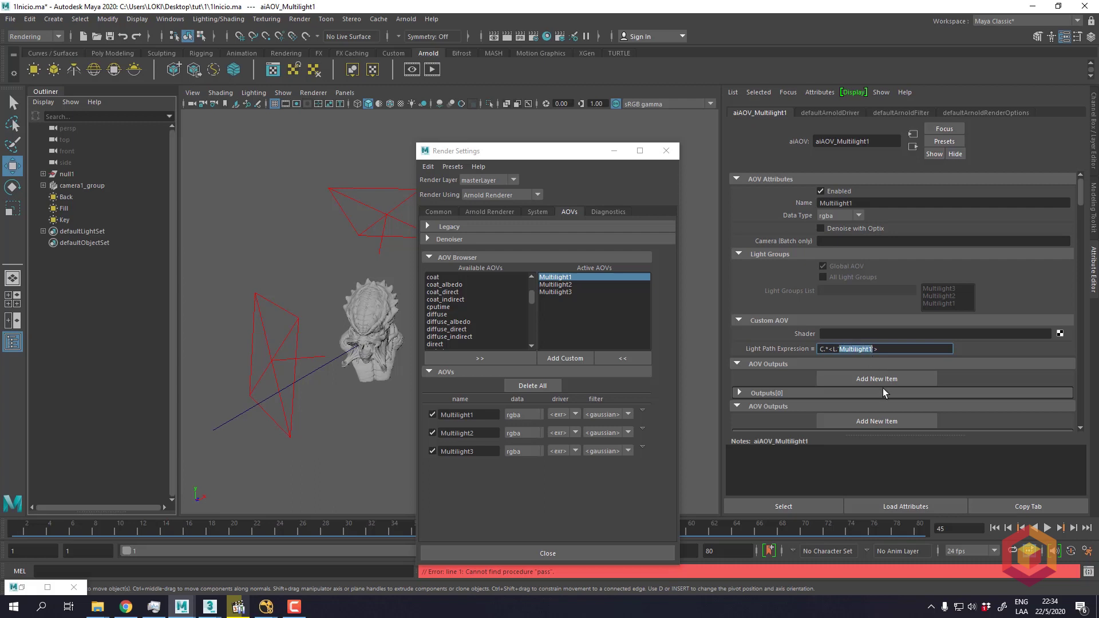
key(Right)
key(ctrl+a)
key(ctrl+c)
- Paste the expression into Multilight2 and change it to C.*<L.'Multilight2'>
click(553, 284)
click(553, 277)
click(555, 284)
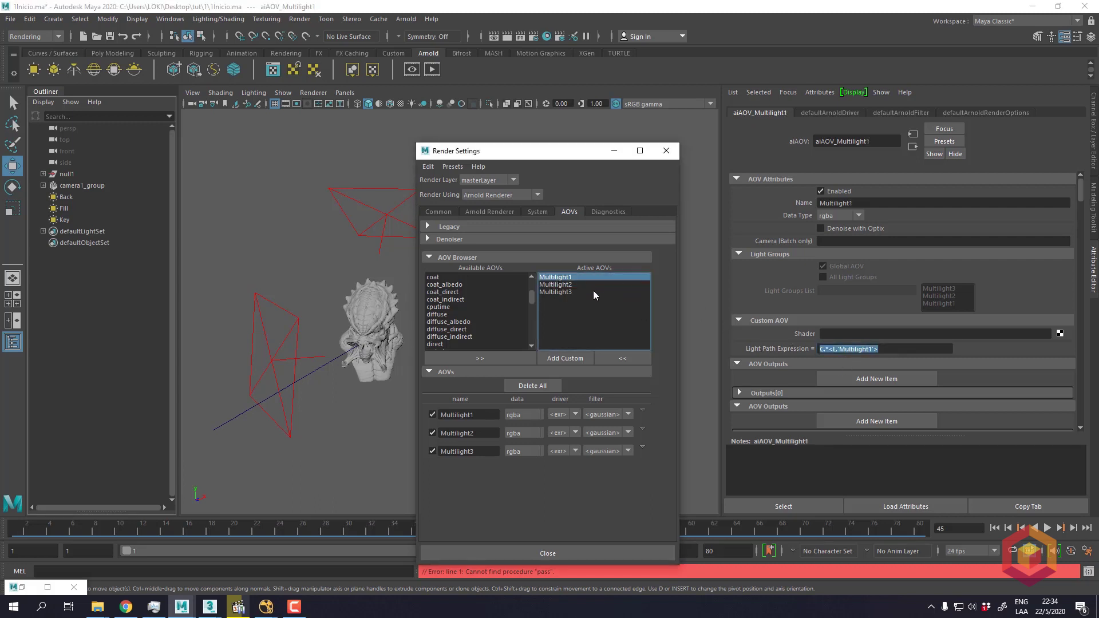
click(905, 349)
key(ctrl+v)
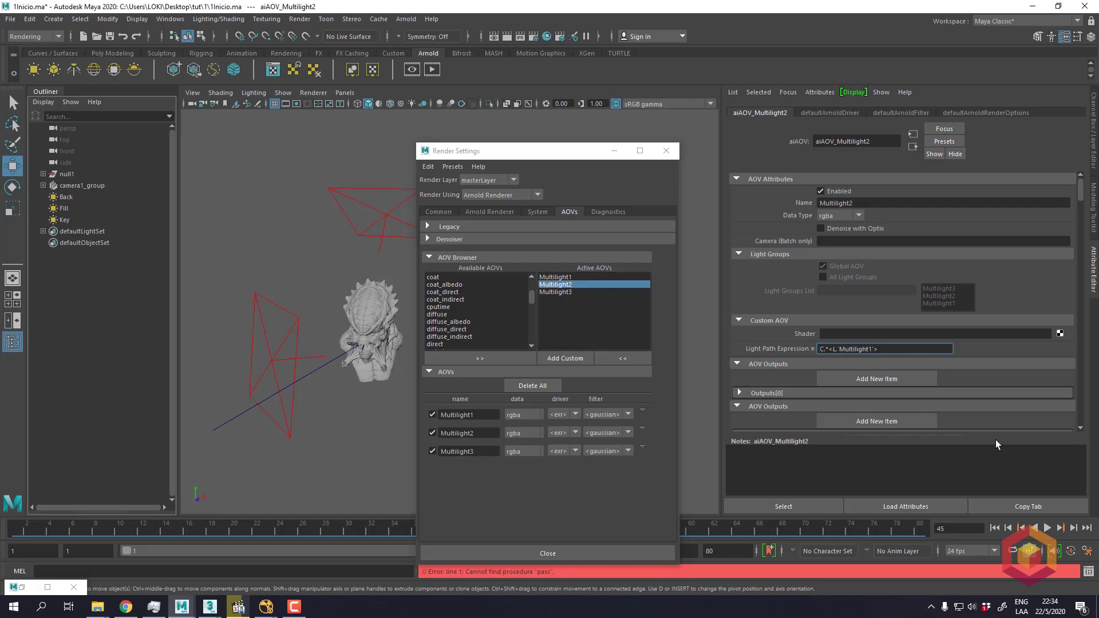
text(2)
key(Return)
- Paste the expression into Multilight3 as C.*<L.'Multilight3'>
click(556, 292)
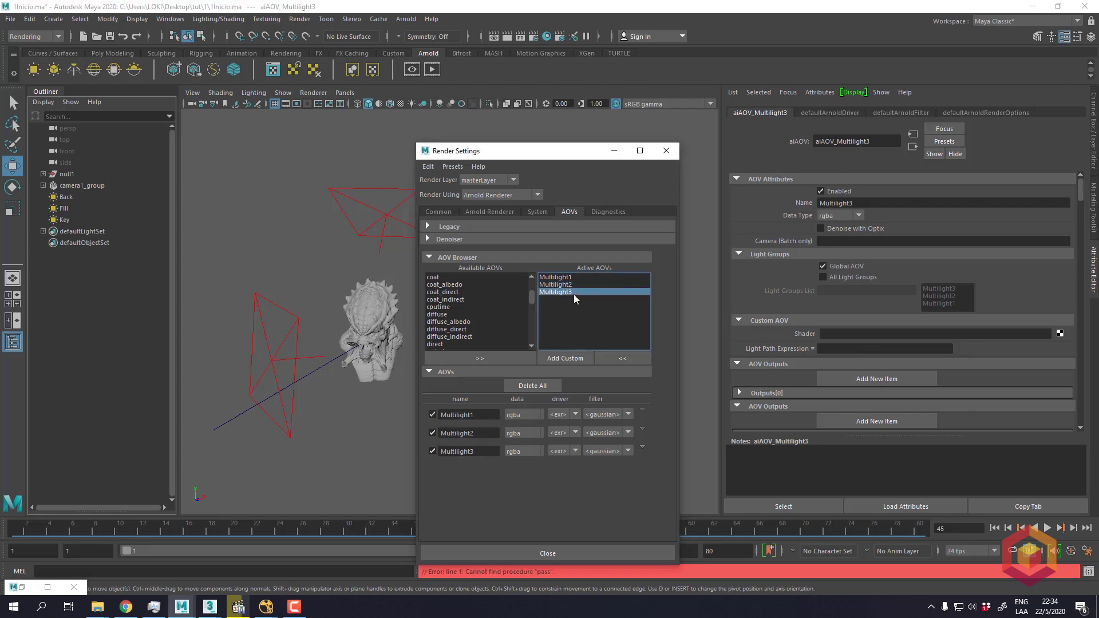
click(870, 349)
key(ctrl+v)
key(Left)
key(Left)
click(556, 284)
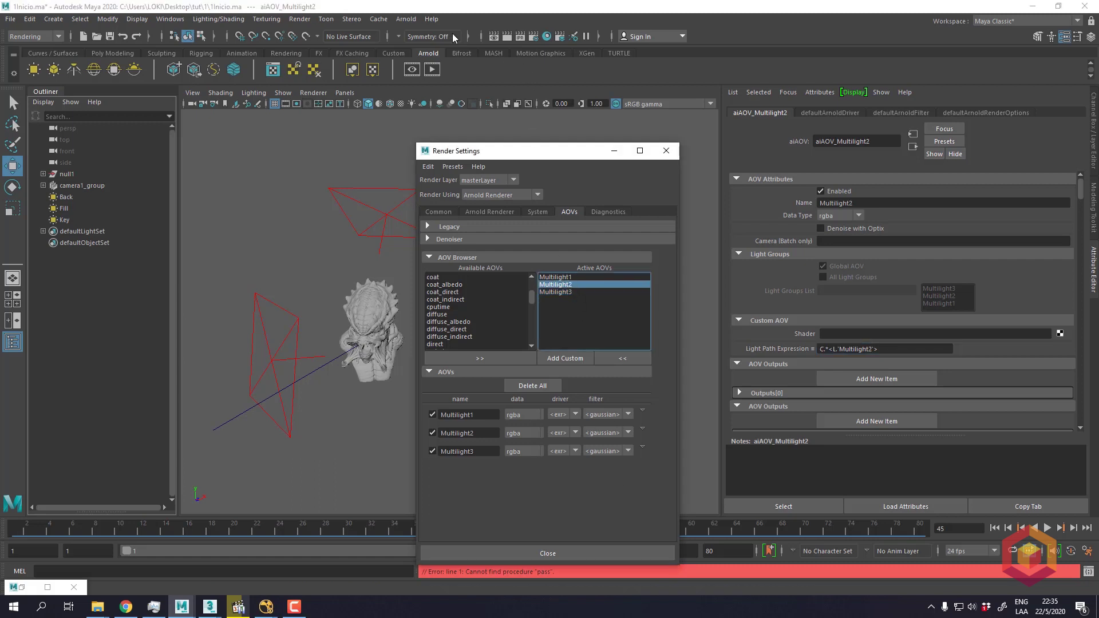
click(403, 20)
click(431, 48)
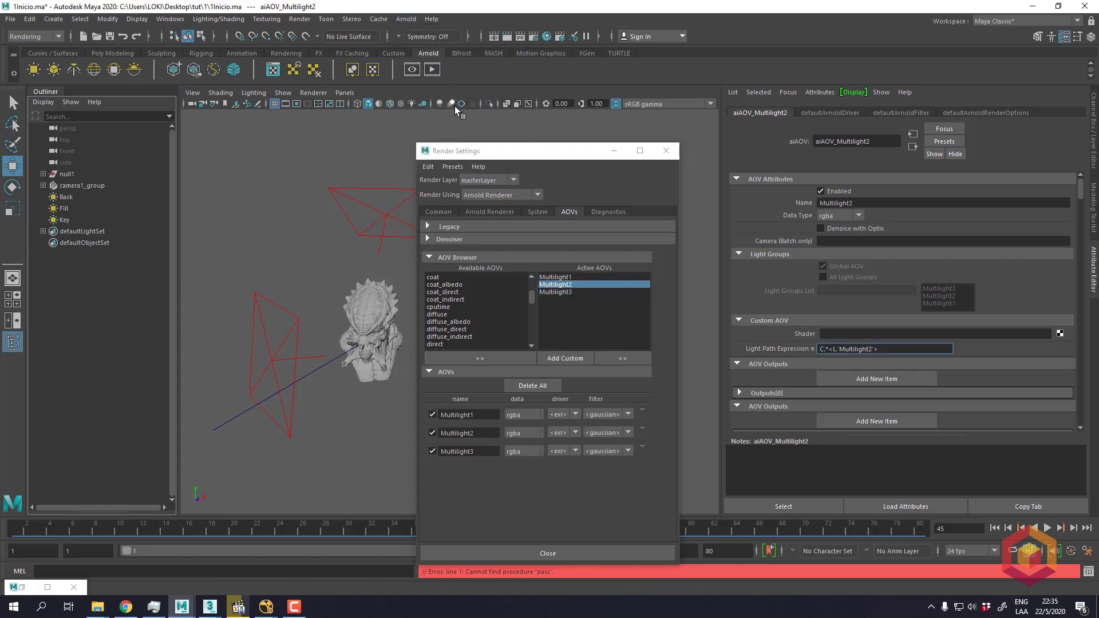
- Restore Arnold RenderView, re-render, and view the Multilight1 and Multilight2 passes
click(49, 588)
drag(578, 6, 338, 102)
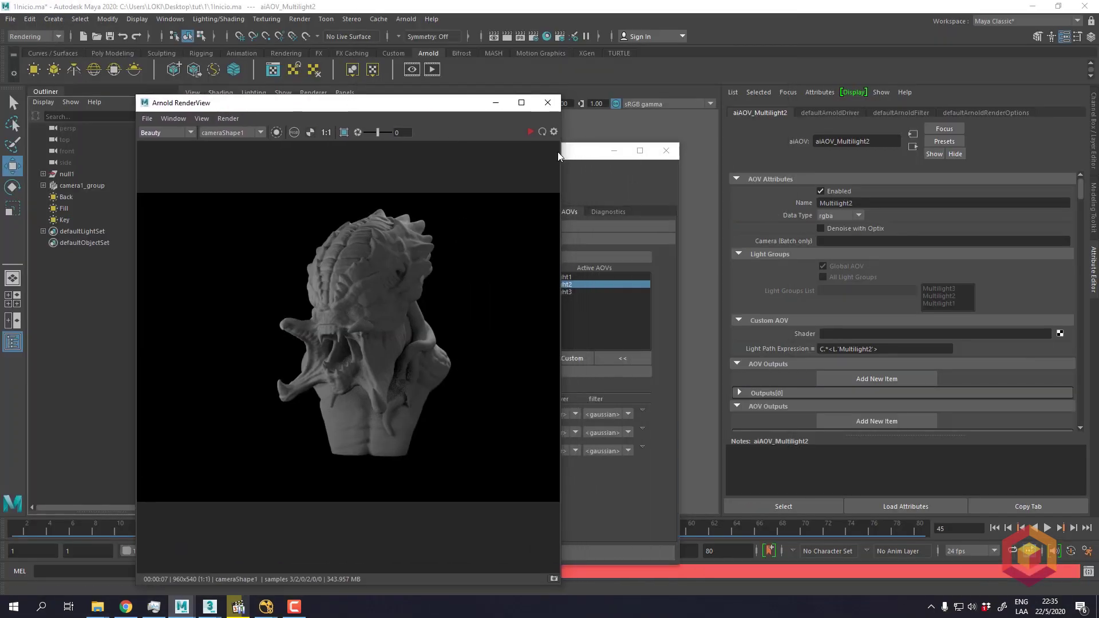
click(531, 132)
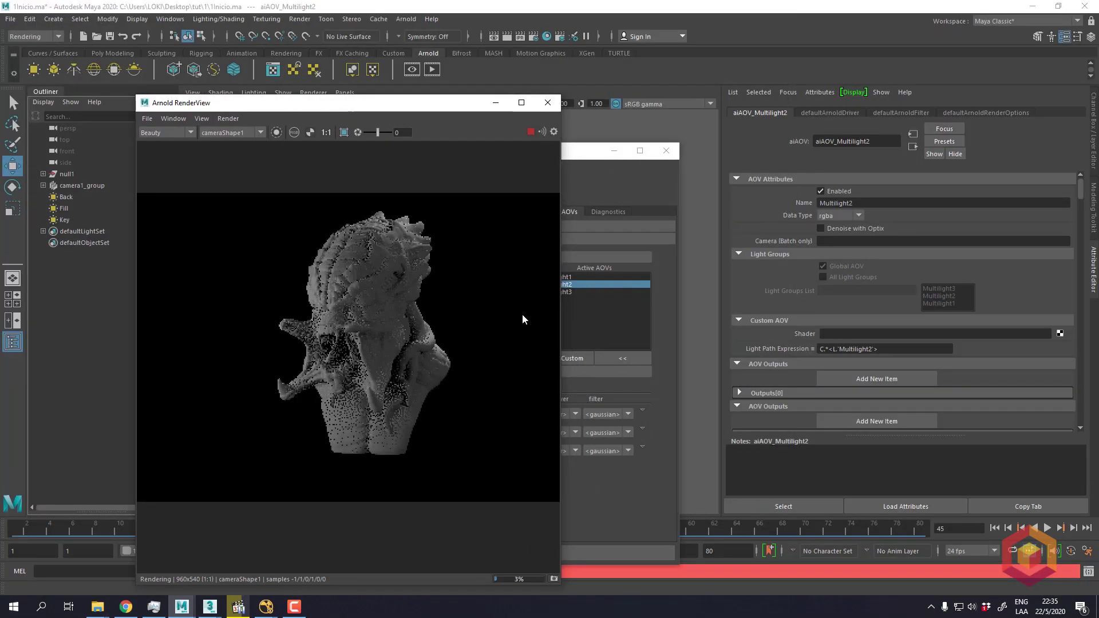
click(160, 134)
click(163, 150)
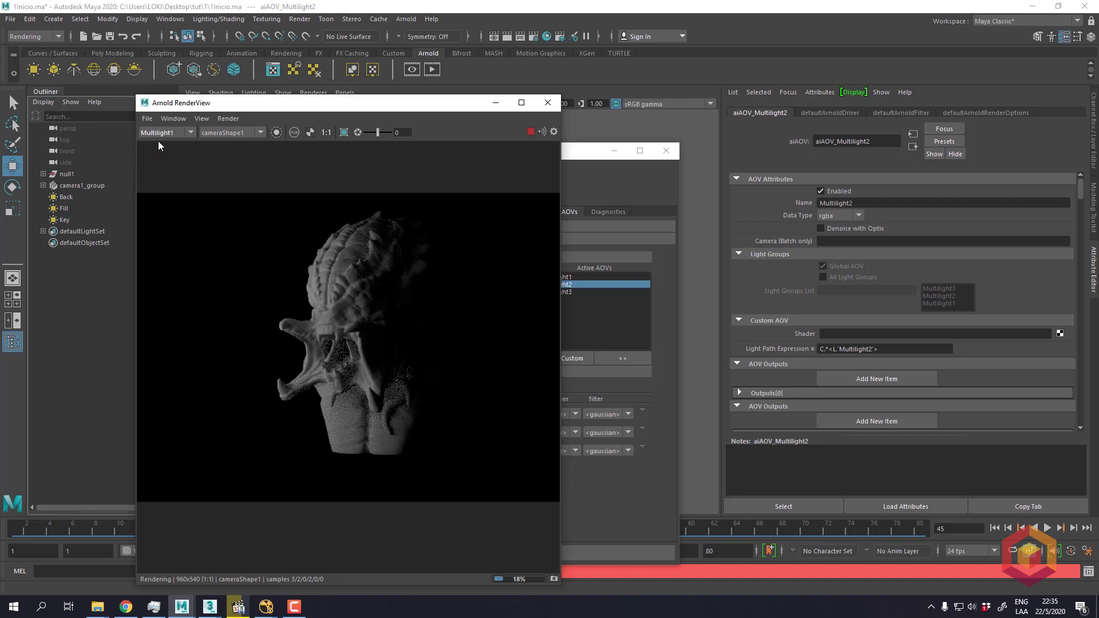
click(158, 132)
click(162, 157)
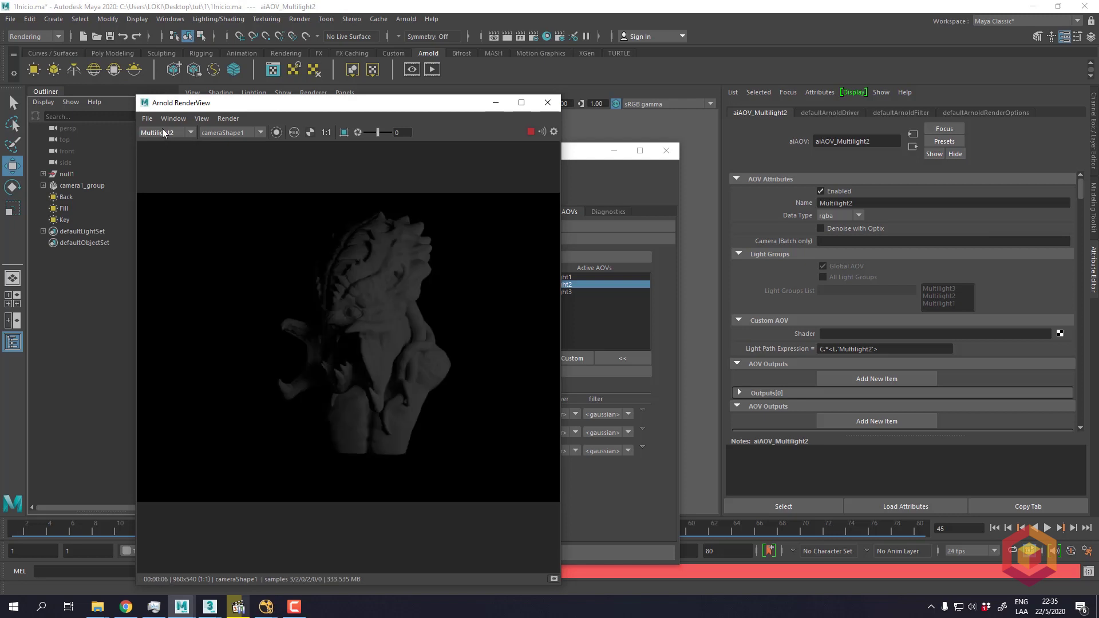
click(160, 132)
click(162, 166)
- Step through the Multilight1, 2 and 3 passes, ending on the Beauty render
click(162, 139)
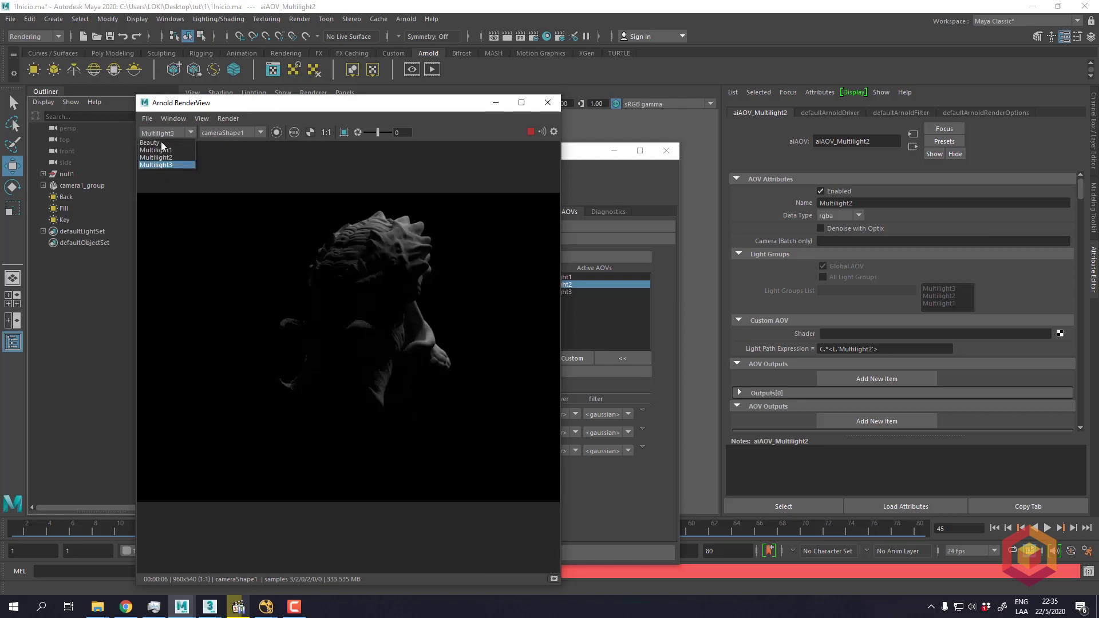
click(164, 140)
click(166, 135)
click(166, 157)
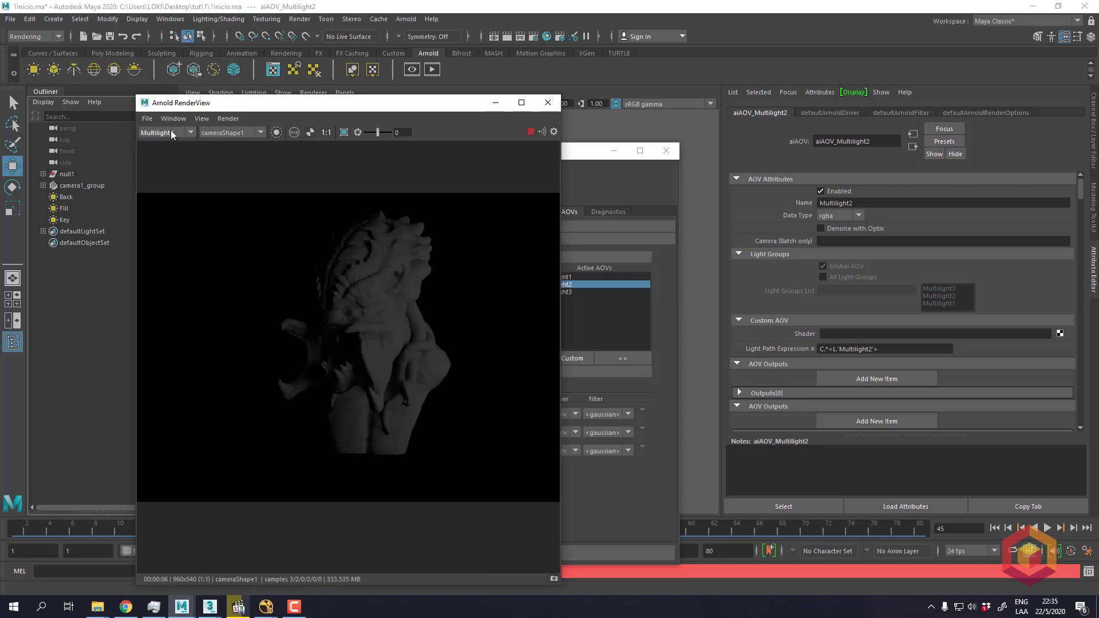
click(170, 130)
click(166, 165)
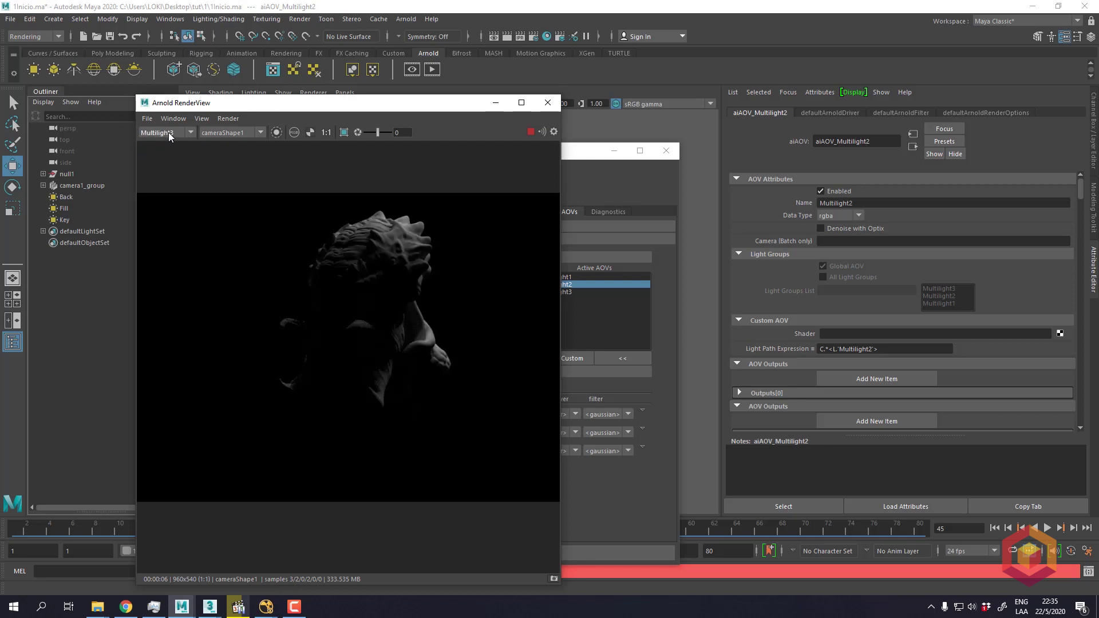
click(170, 143)
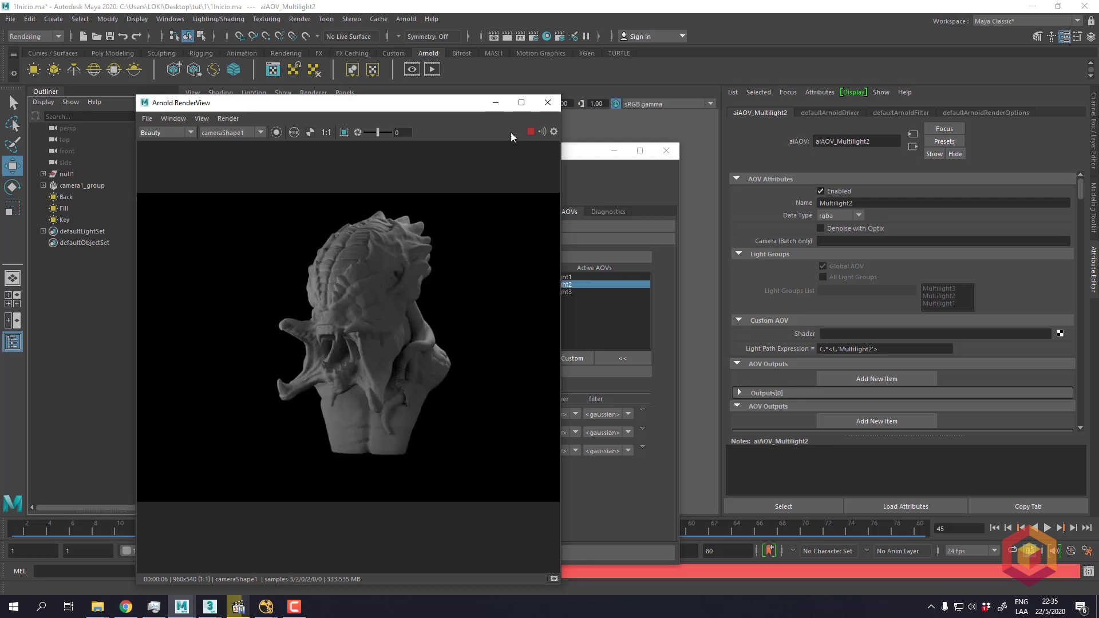
- Widen and reposition the RenderView window, panning the rendered image
drag(559, 204, 832, 229)
middle_drag(716, 276, 679, 311)
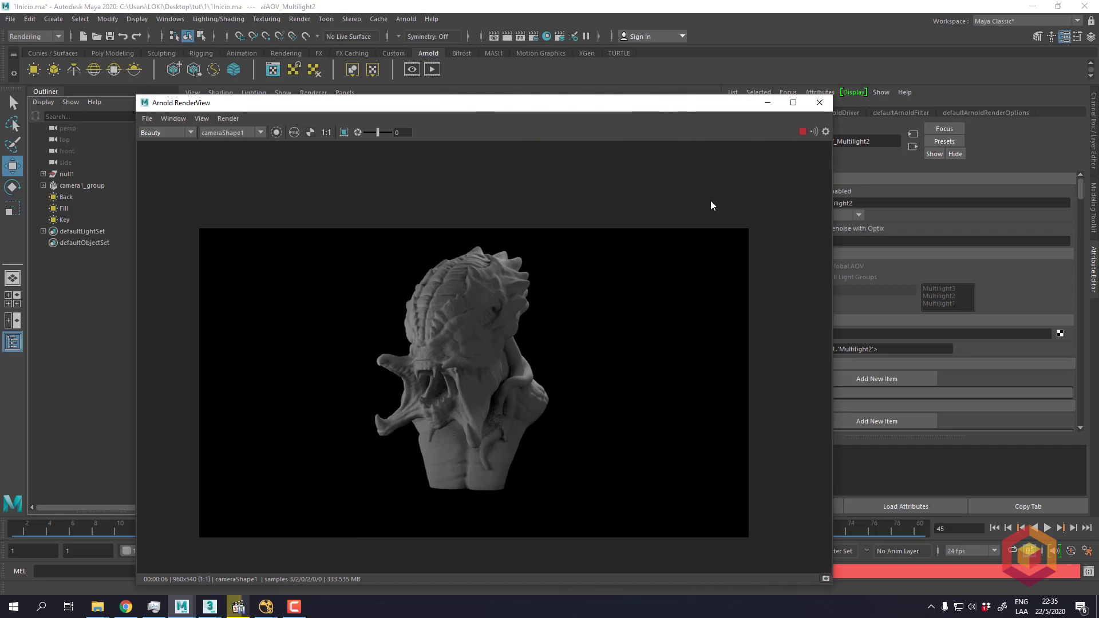
middle_drag(572, 235, 531, 222)
drag(559, 104, 456, 158)
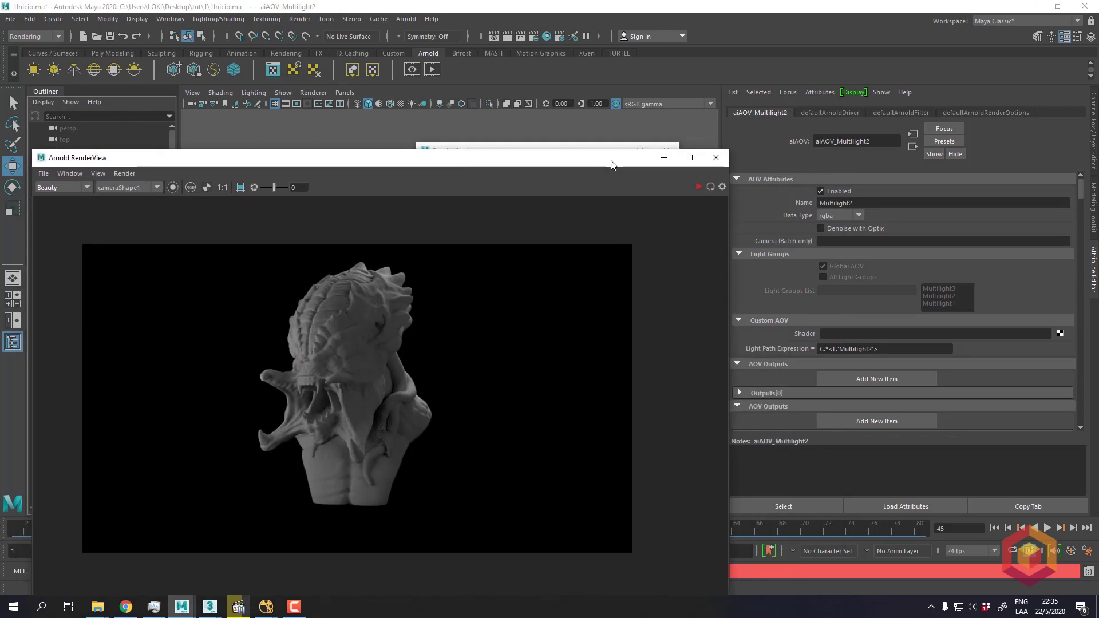
drag(610, 161, 601, 193)
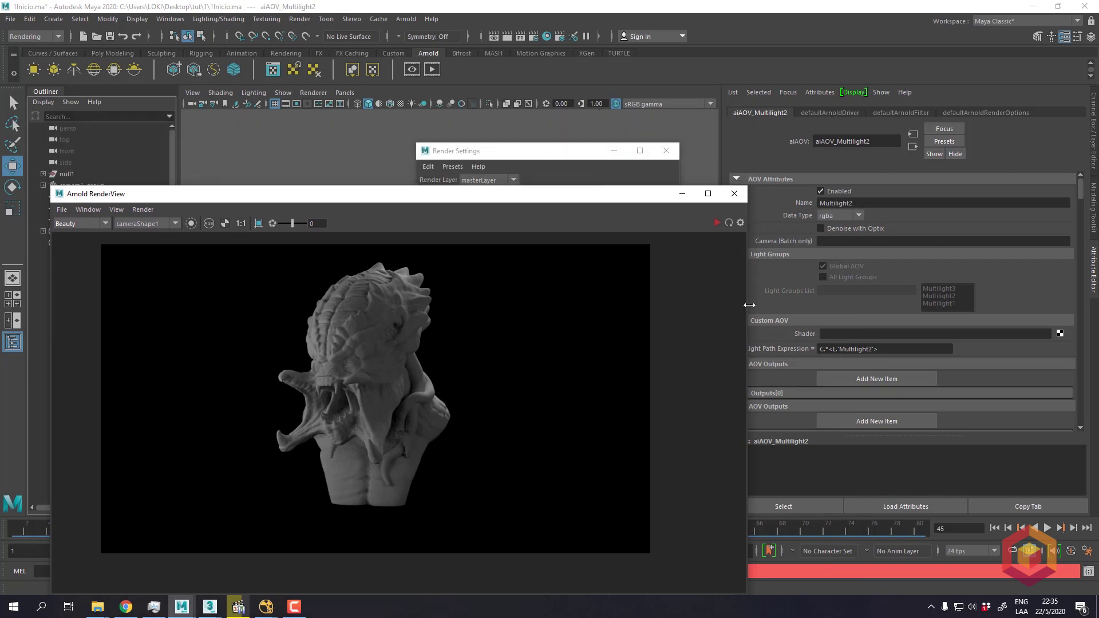
drag(643, 194, 616, 194)
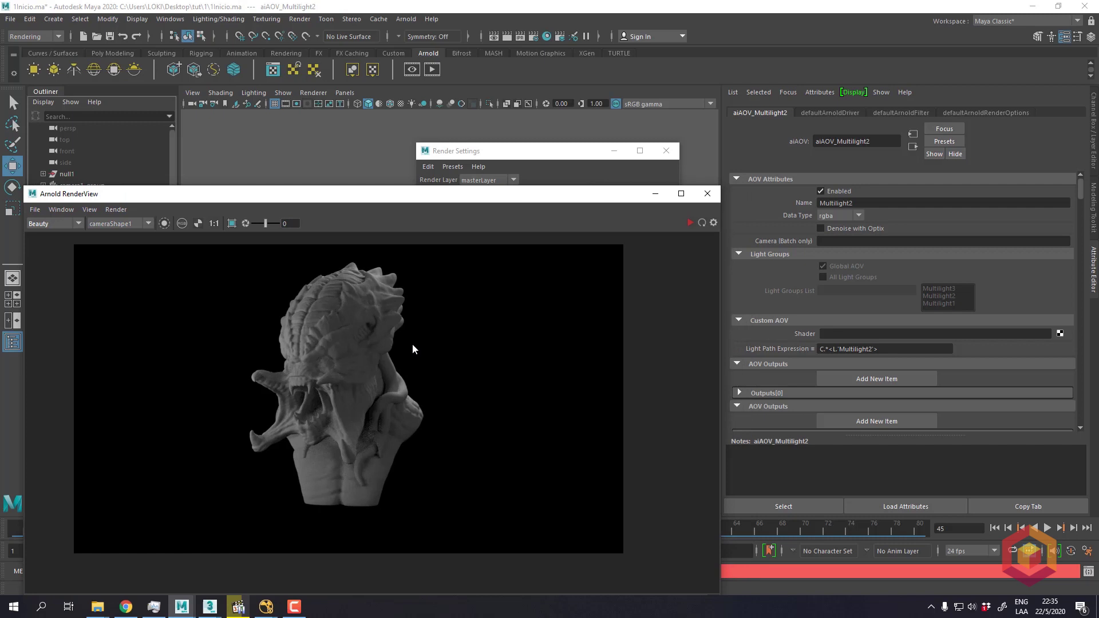
- Minimize RenderView, keep exr as the image format in Render Settings' Common tab, then switch to NukeX
click(664, 198)
click(449, 211)
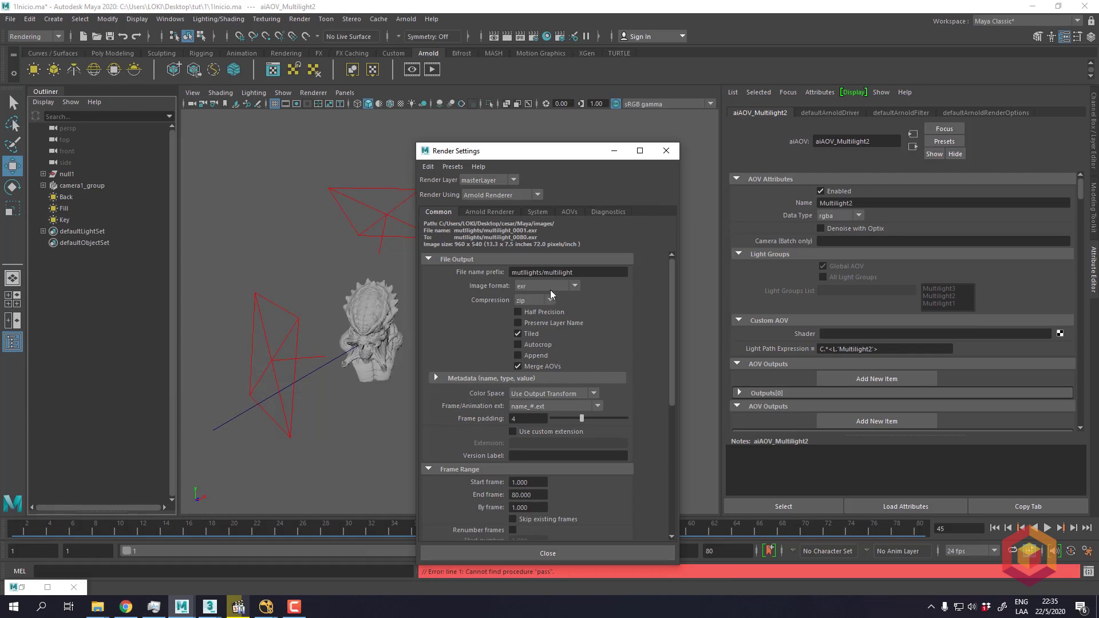
drag(545, 151, 406, 143)
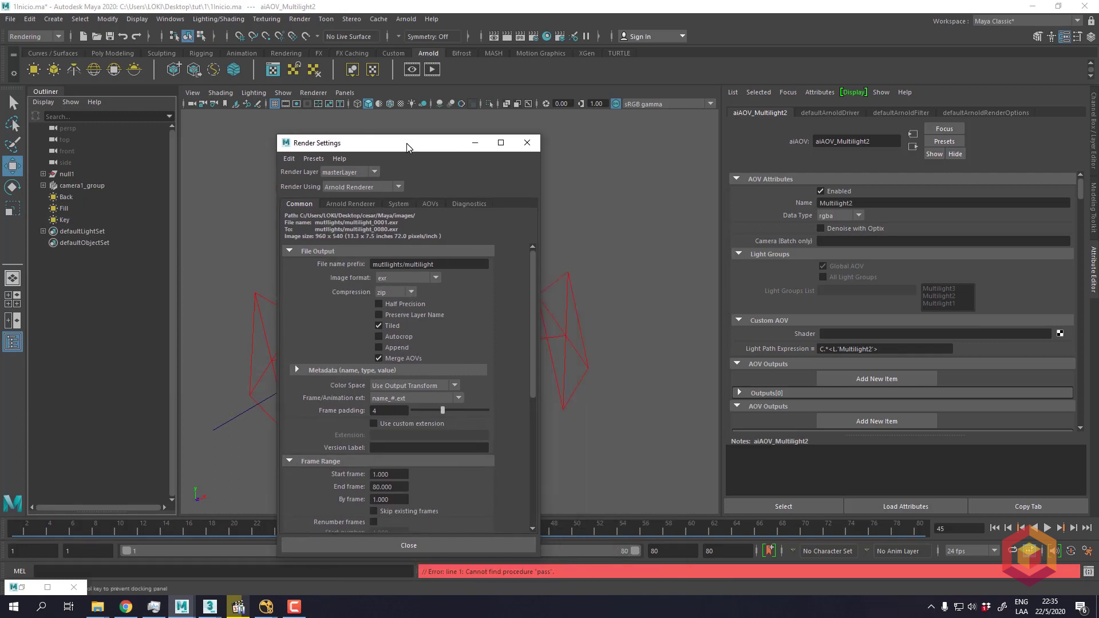
click(403, 278)
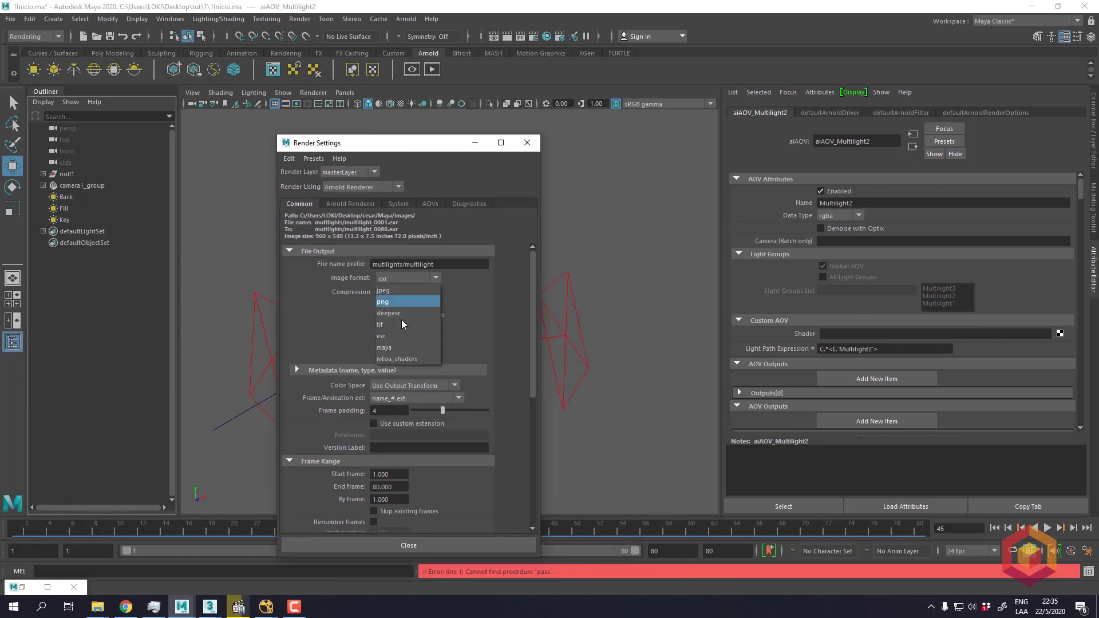
click(397, 336)
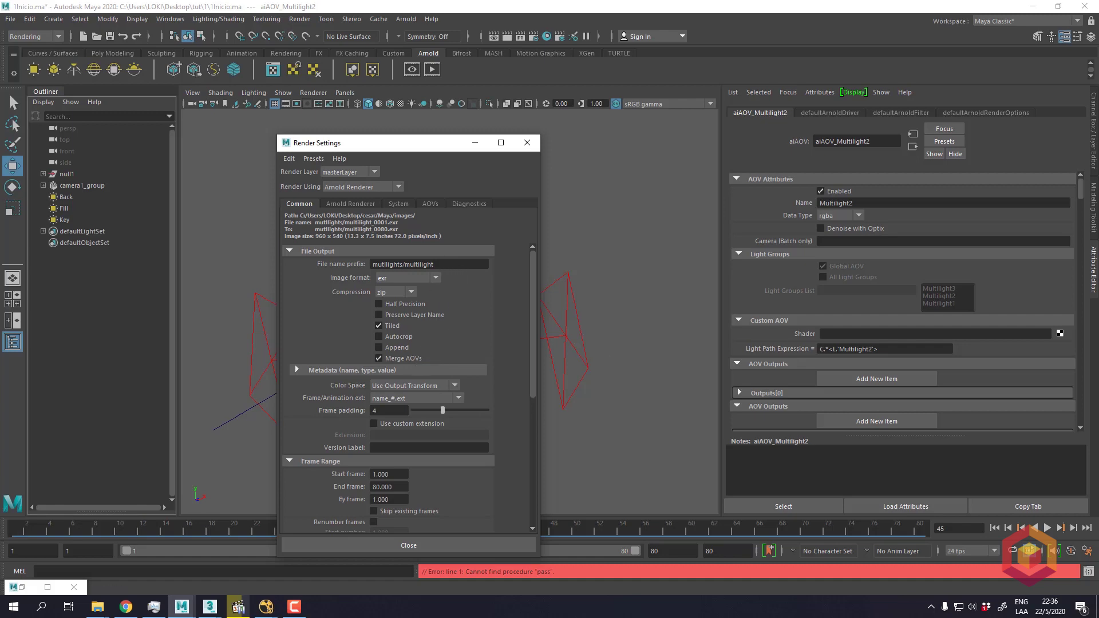
click(266, 606)
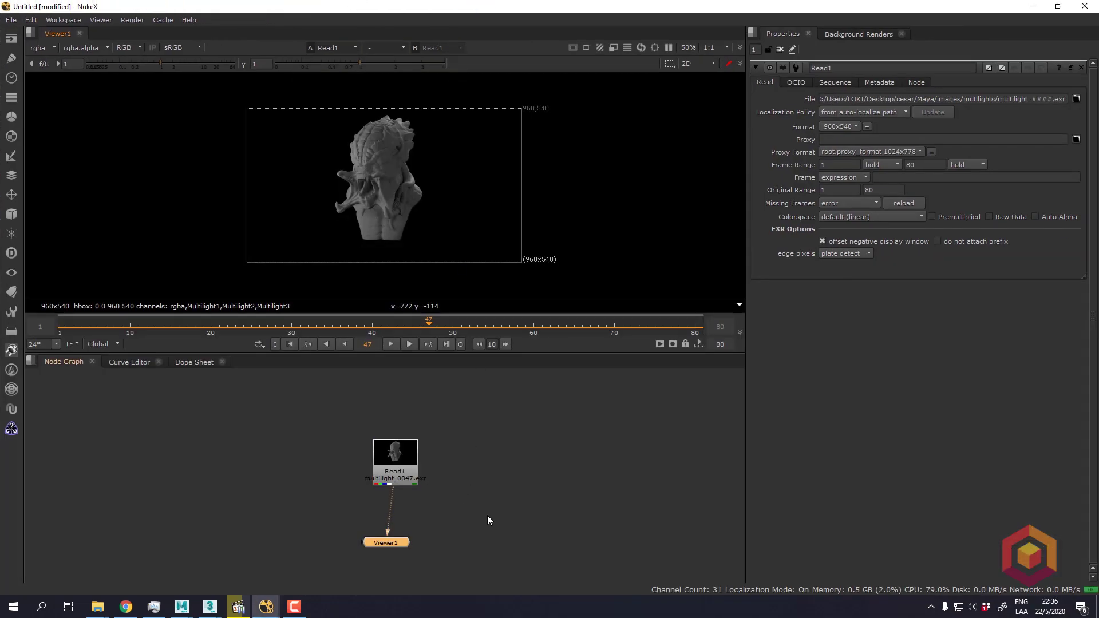
- Play back the Read1 sequence to preview the render, then stop it
click(390, 436)
scroll(412, 452, up, 2)
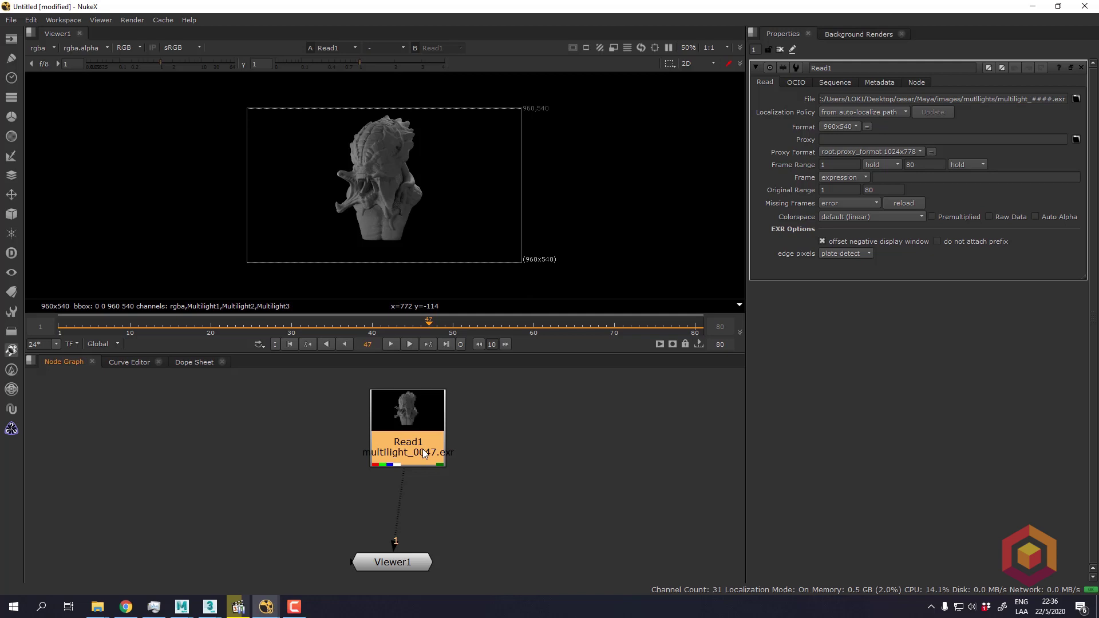
click(390, 344)
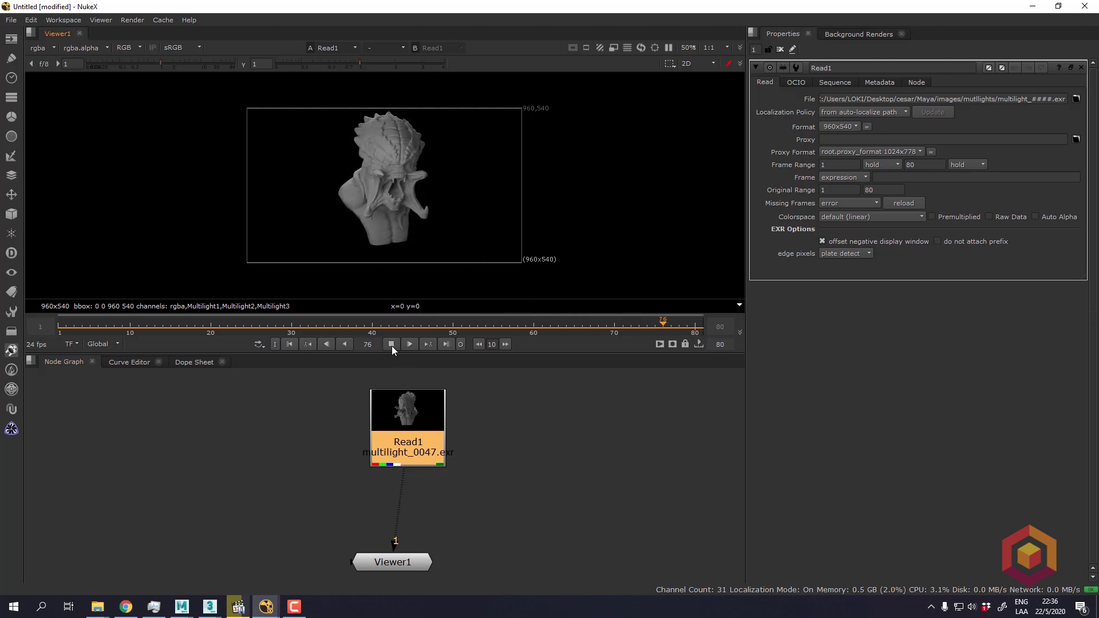
click(391, 344)
click(513, 476)
middle_drag(555, 475, 512, 476)
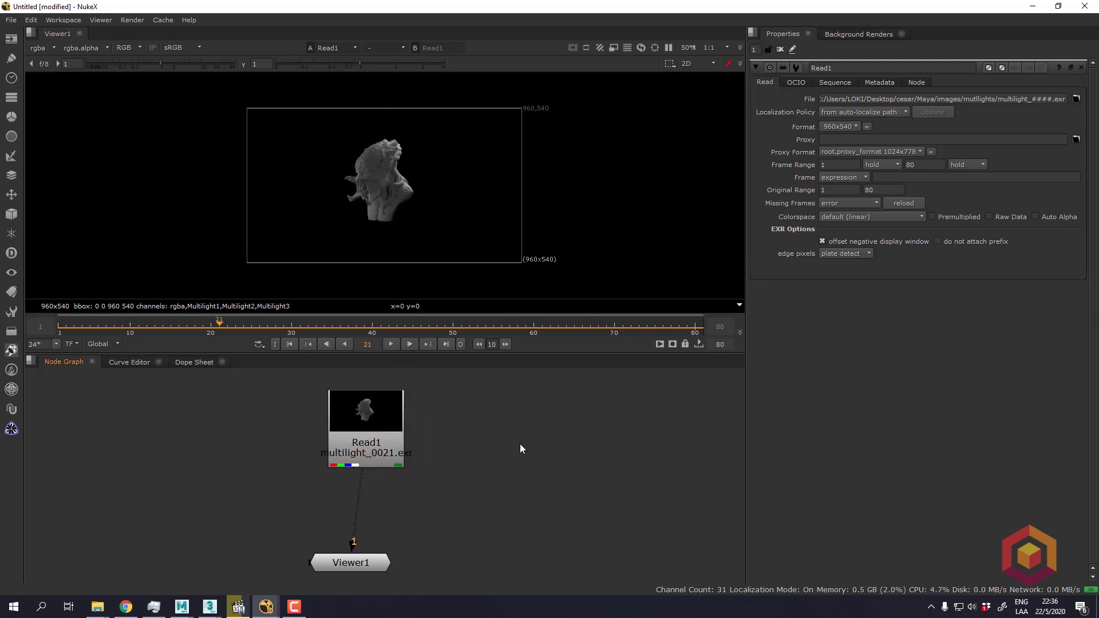
- Create a Shuffle node and paste two copies, giving three Shuffles
key(Tab)
text(shu)
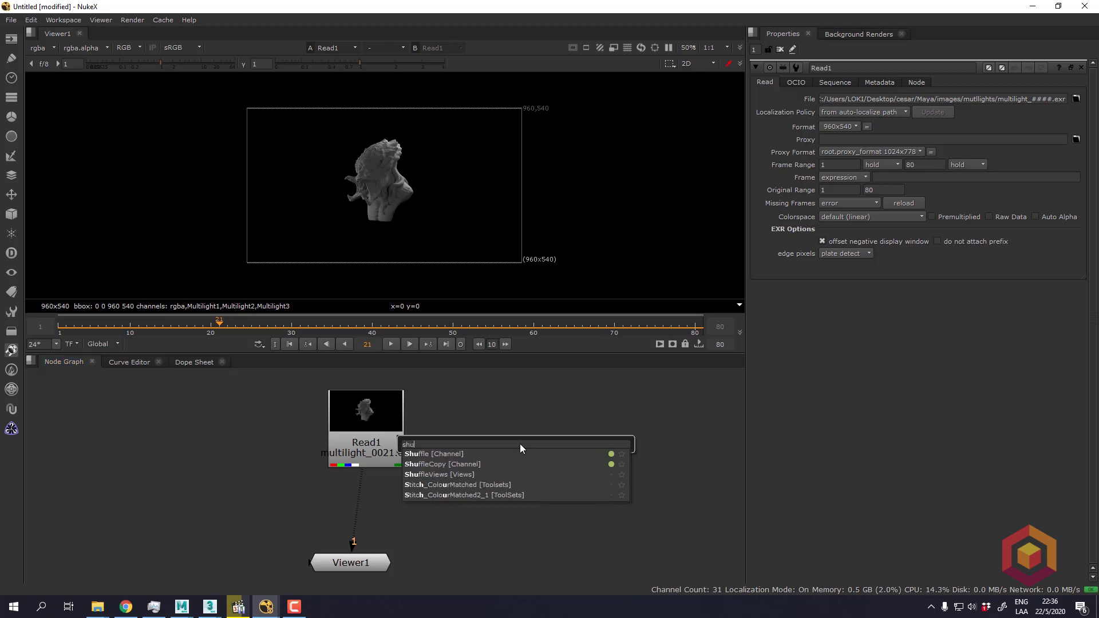
key(Return)
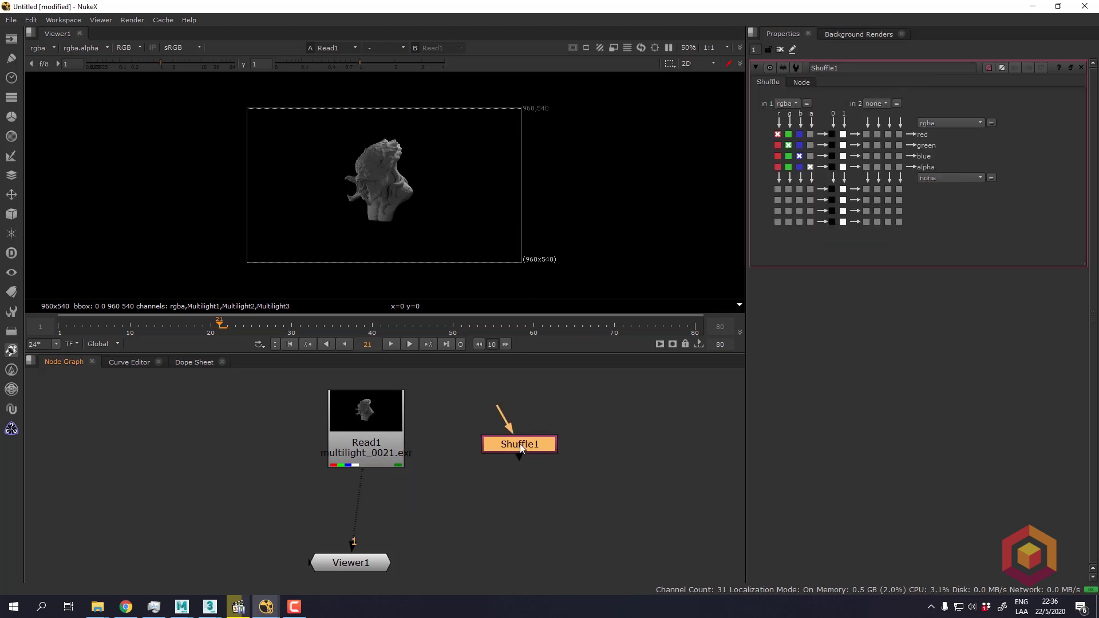
drag(520, 449, 389, 430)
click(603, 460)
key(ctrl+v)
key(ctrl+v)
- Connect Shuffle1 to Read1 and branch Shuffle2 and Shuffle3 off it through Dots
ctrl+drag(443, 475, 495, 429)
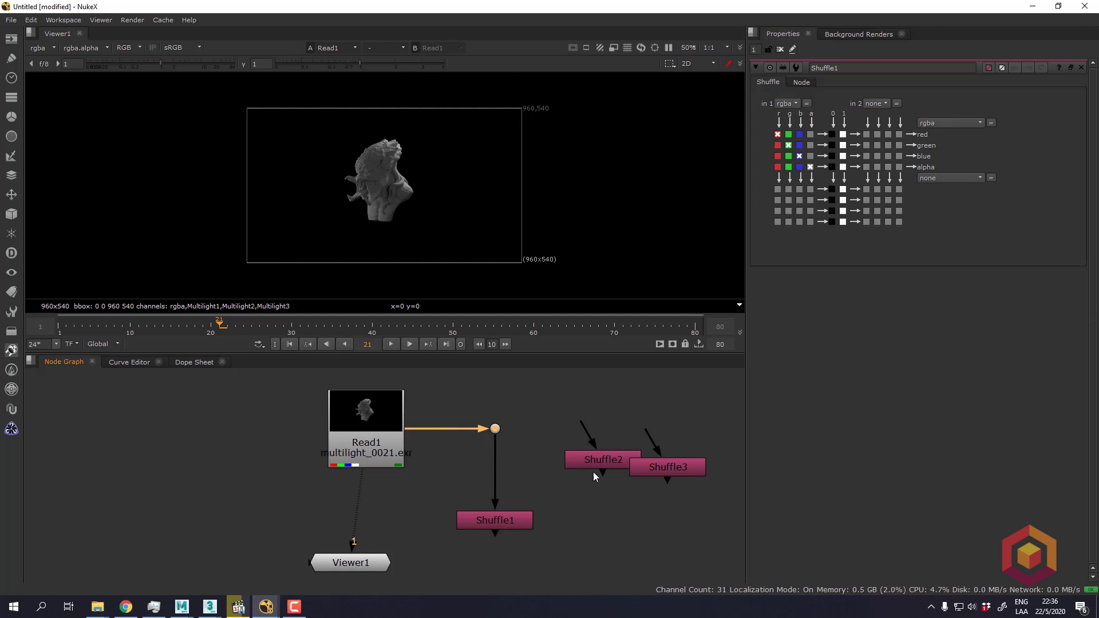
drag(593, 469, 495, 428)
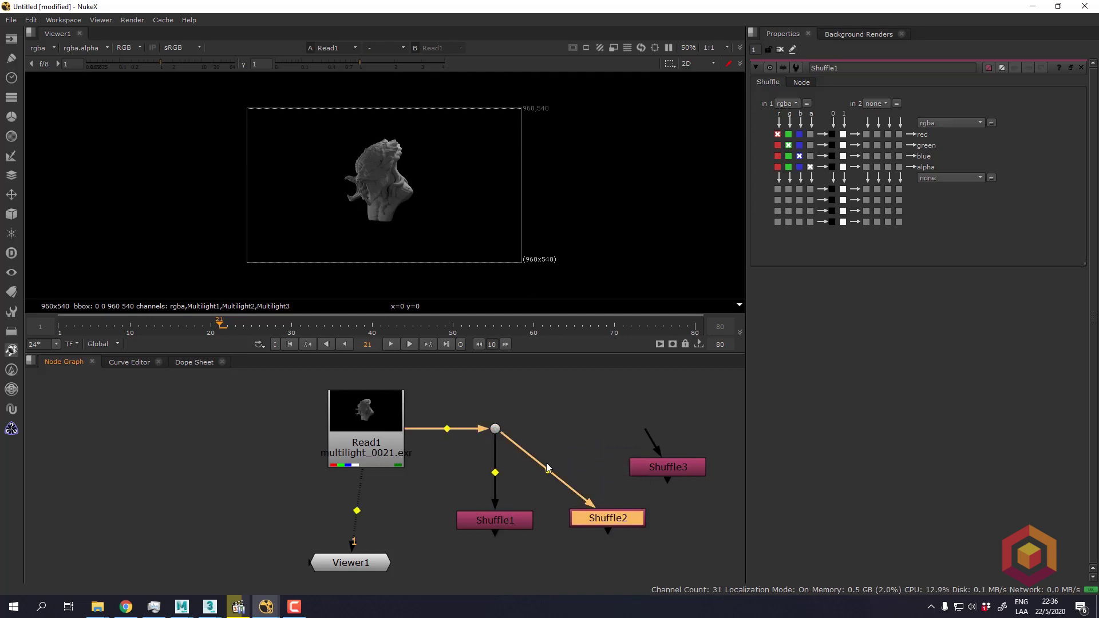
ctrl+drag(548, 467, 607, 432)
drag(684, 461, 745, 522)
drag(698, 480, 729, 432)
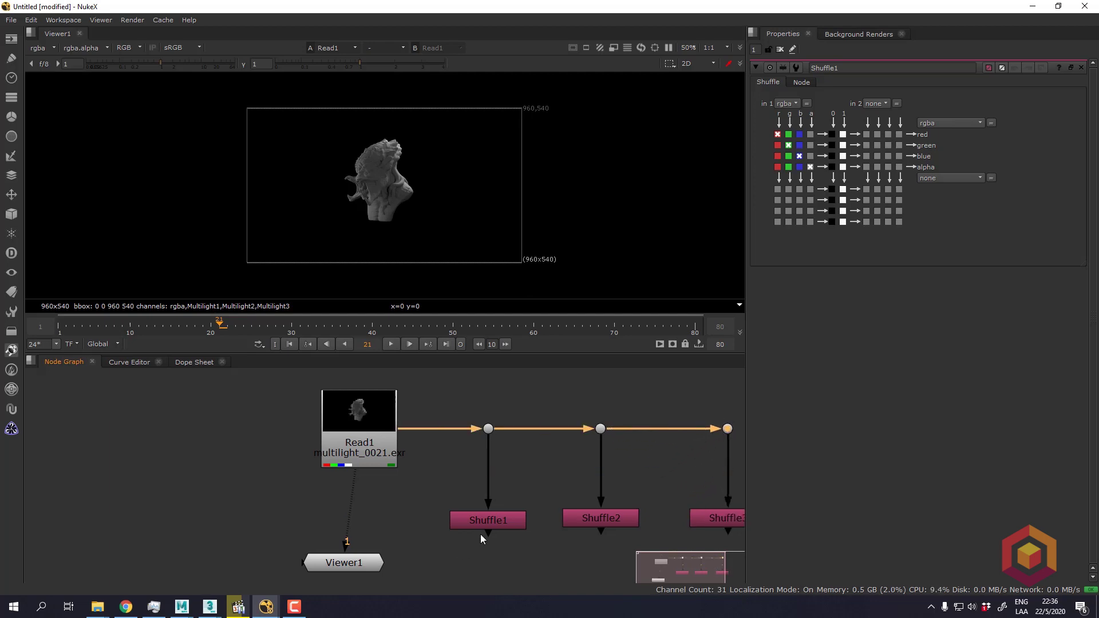
- Set Shuffle1's 'in 1' to Multilight1 and Shuffle2's to Multilight2
click(485, 524)
key(1)
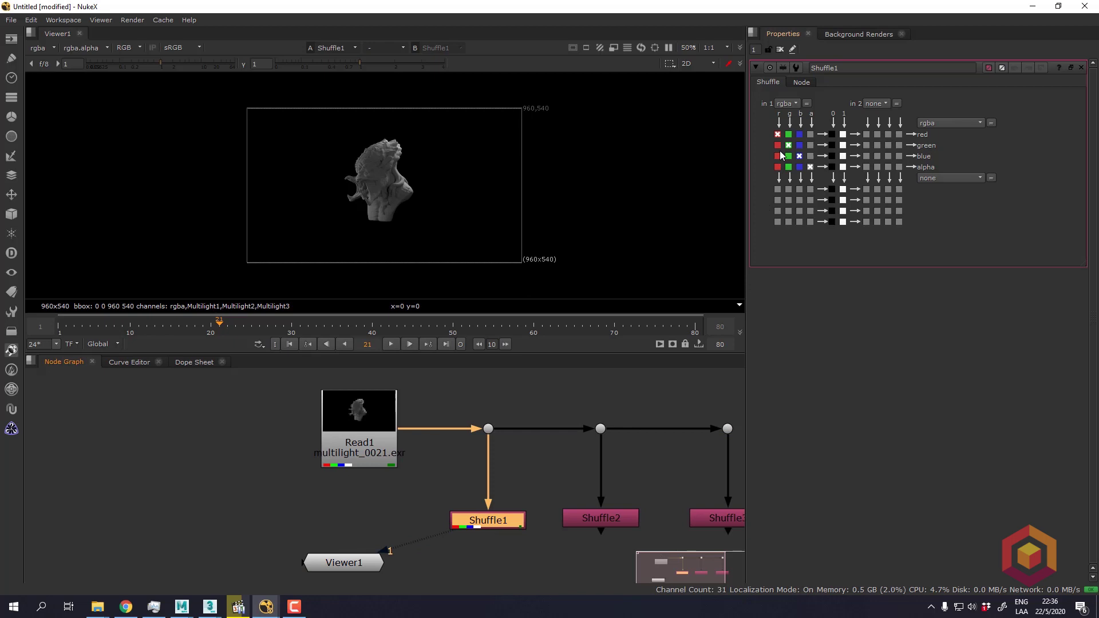
click(796, 104)
click(805, 159)
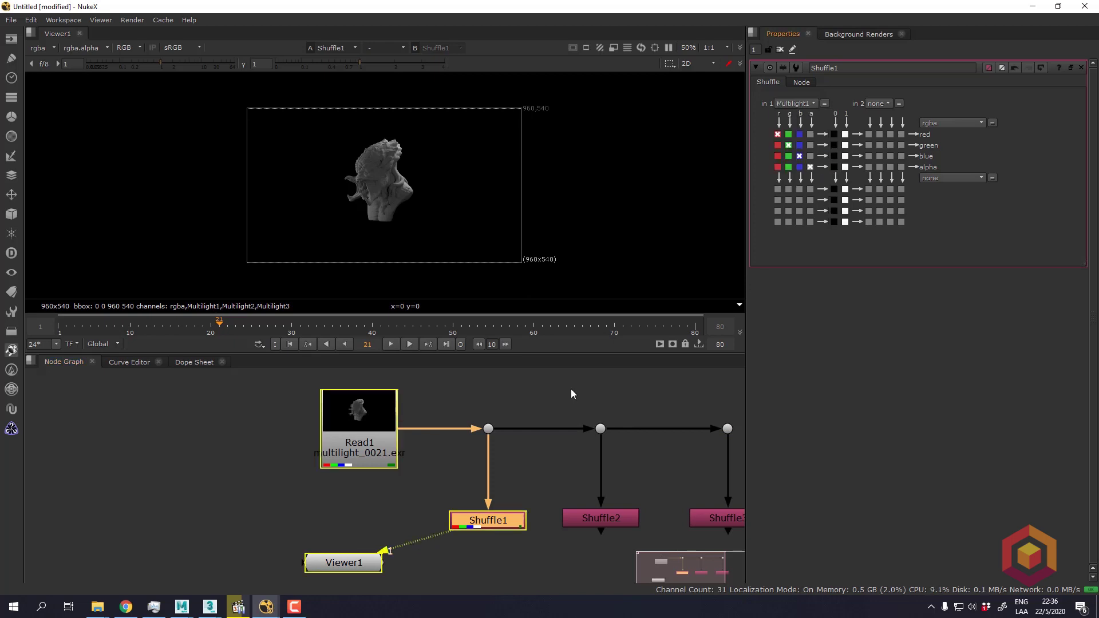
middle_drag(596, 515, 524, 494)
click(524, 495)
key(2)
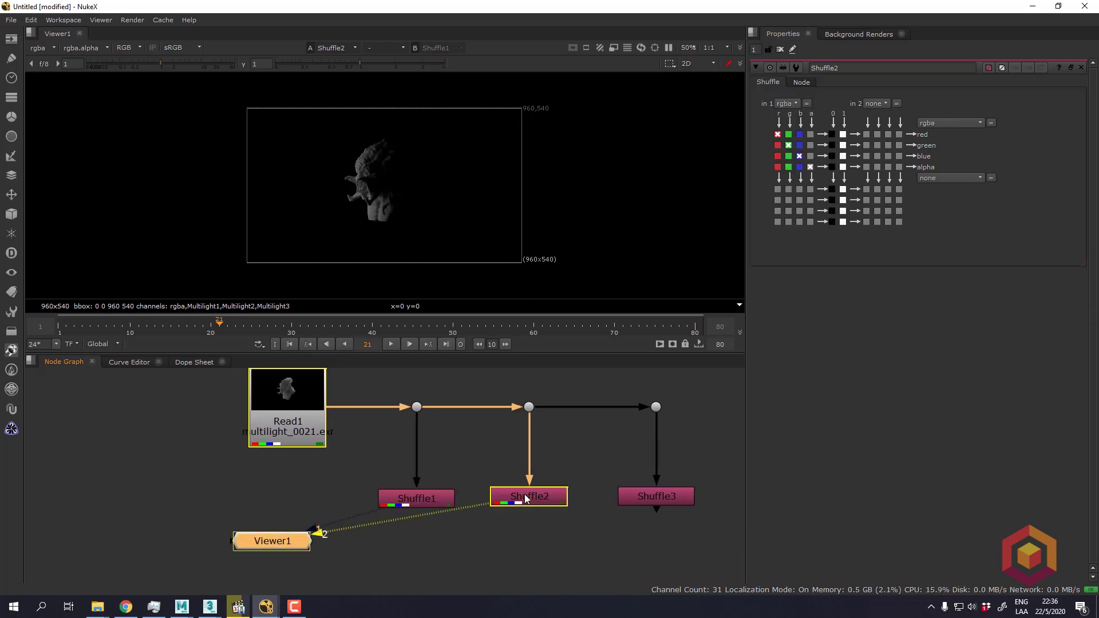
click(801, 103)
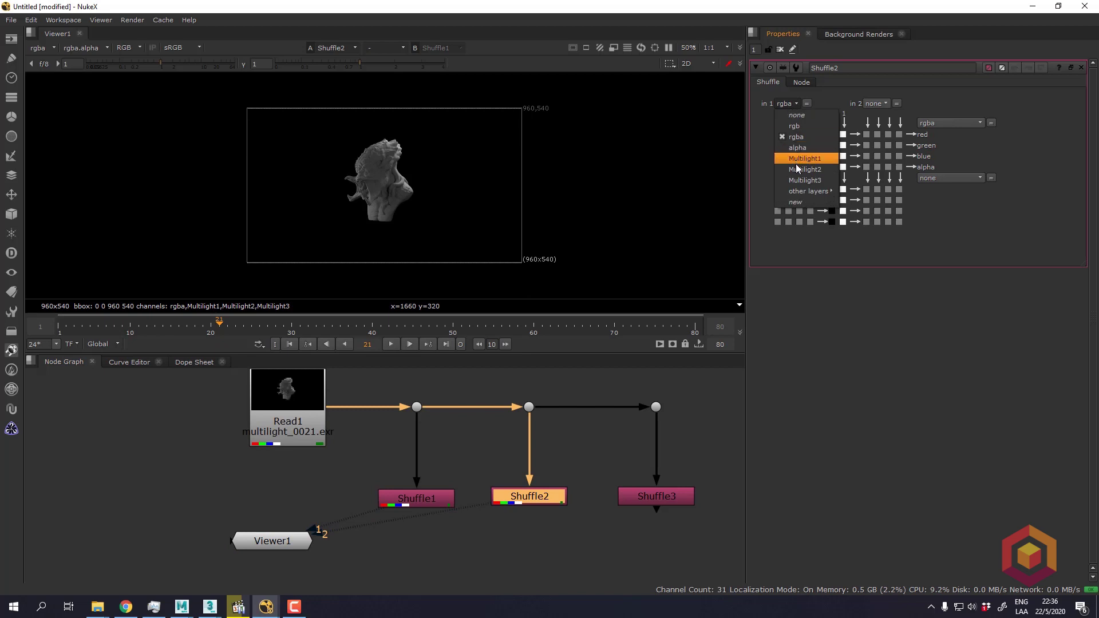
click(795, 164)
- Set Shuffle3's 'in 1' to Multilight3 and raise Shuffle1 slightly
middle_drag(598, 429, 537, 424)
click(574, 480)
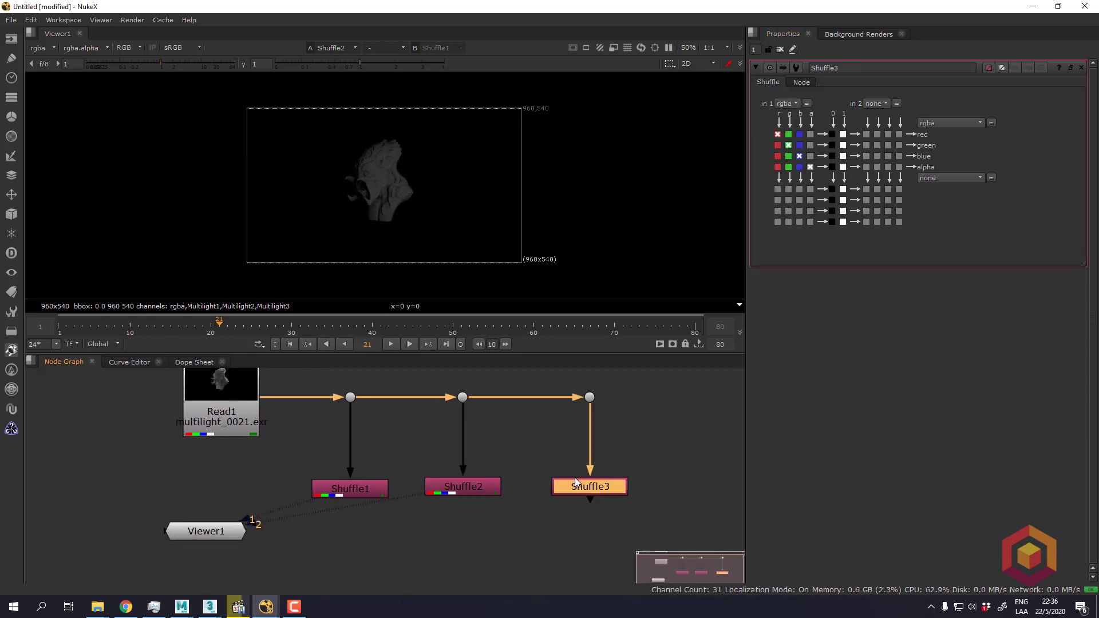
key(2)
click(795, 106)
click(804, 179)
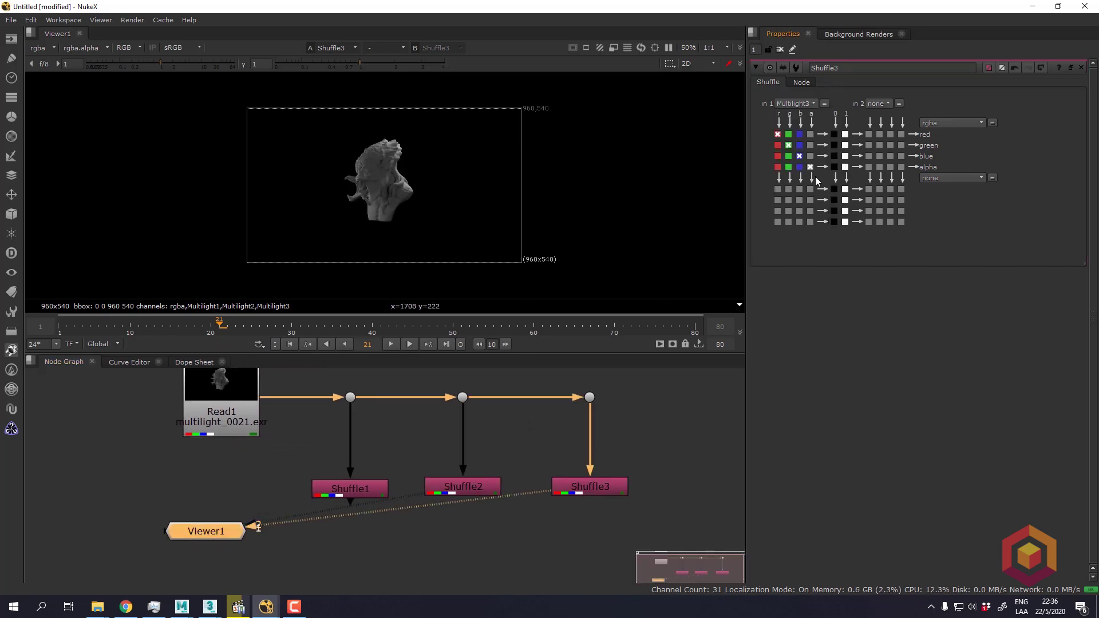
click(388, 539)
drag(367, 493, 365, 479)
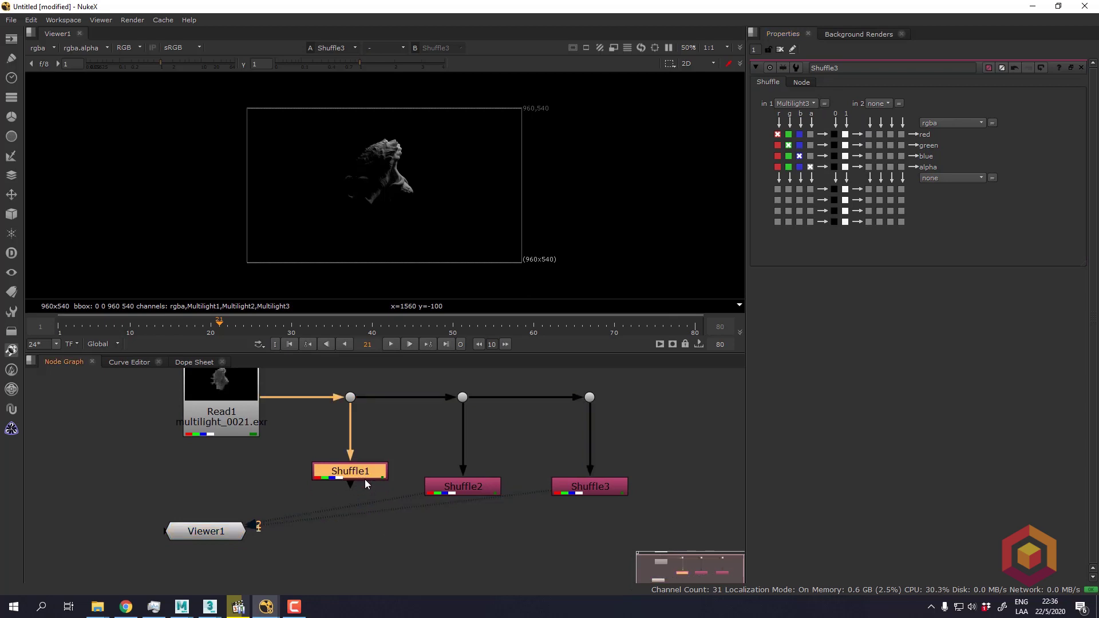
click(365, 538)
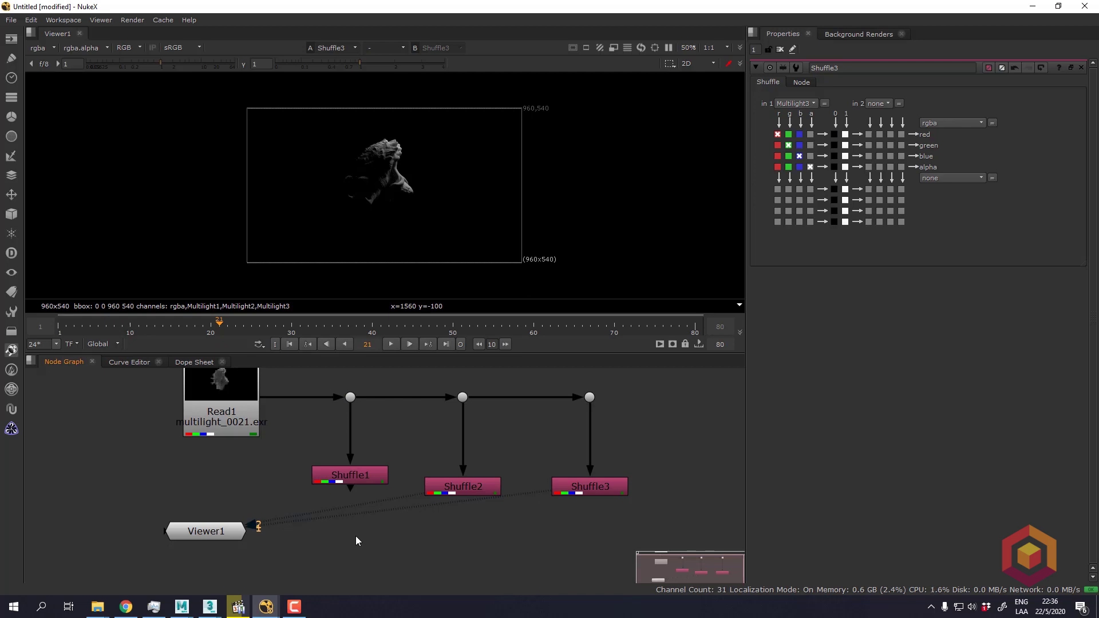
- Add three Merge nodes, feeding their A inputs from the Shuffles and chaining B inputs
key(m)
drag(345, 524, 347, 478)
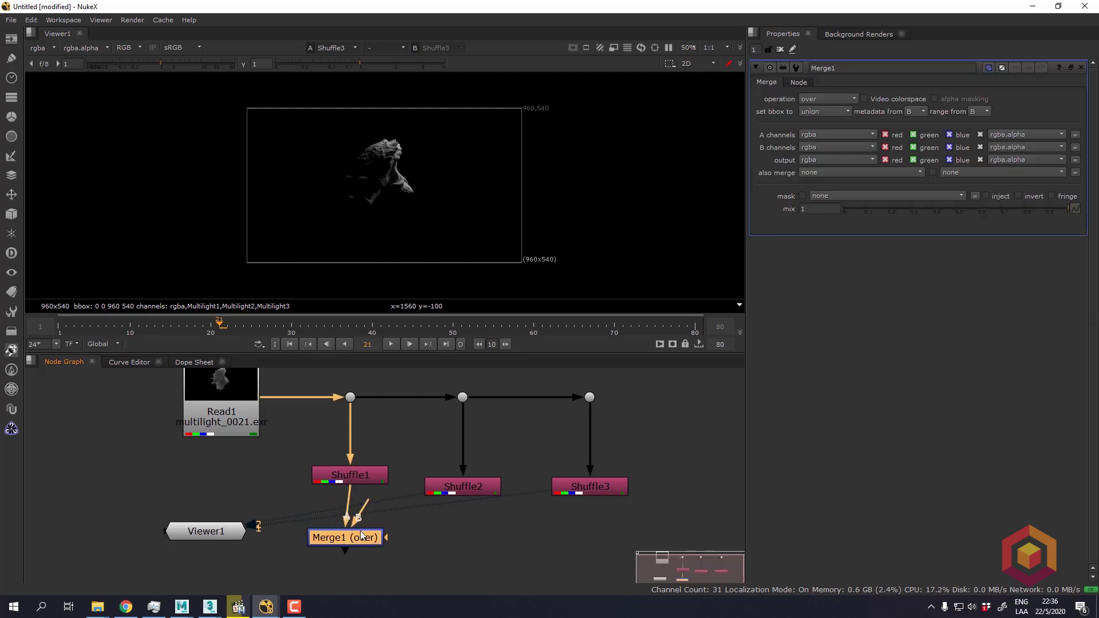
drag(361, 541, 365, 543)
click(462, 539)
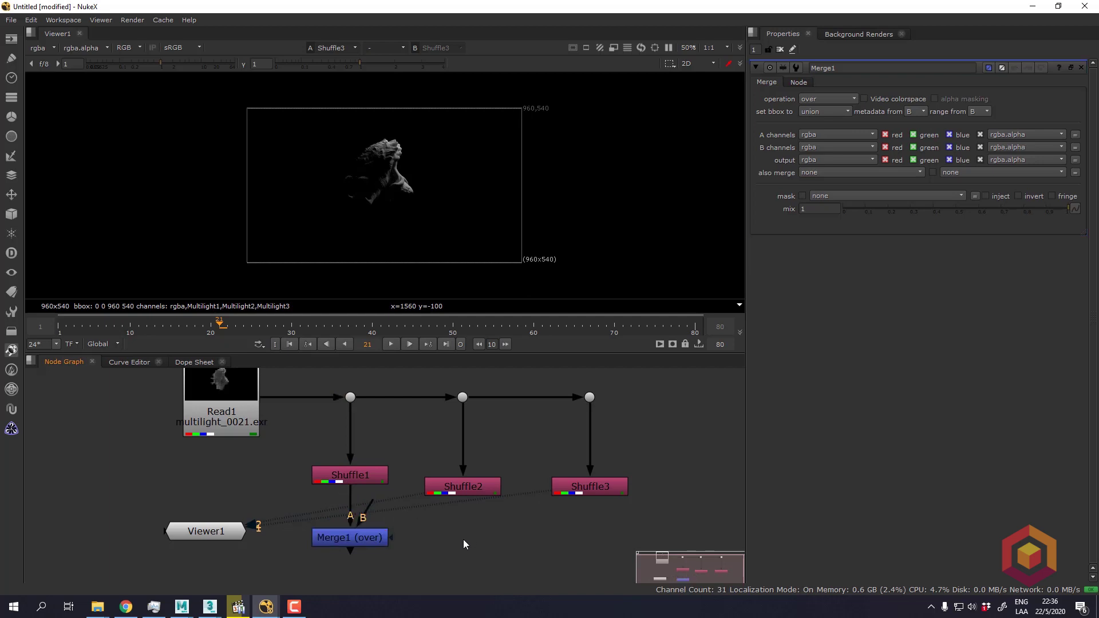
key(m)
click(507, 541)
key(m)
click(485, 538)
drag(463, 524, 367, 536)
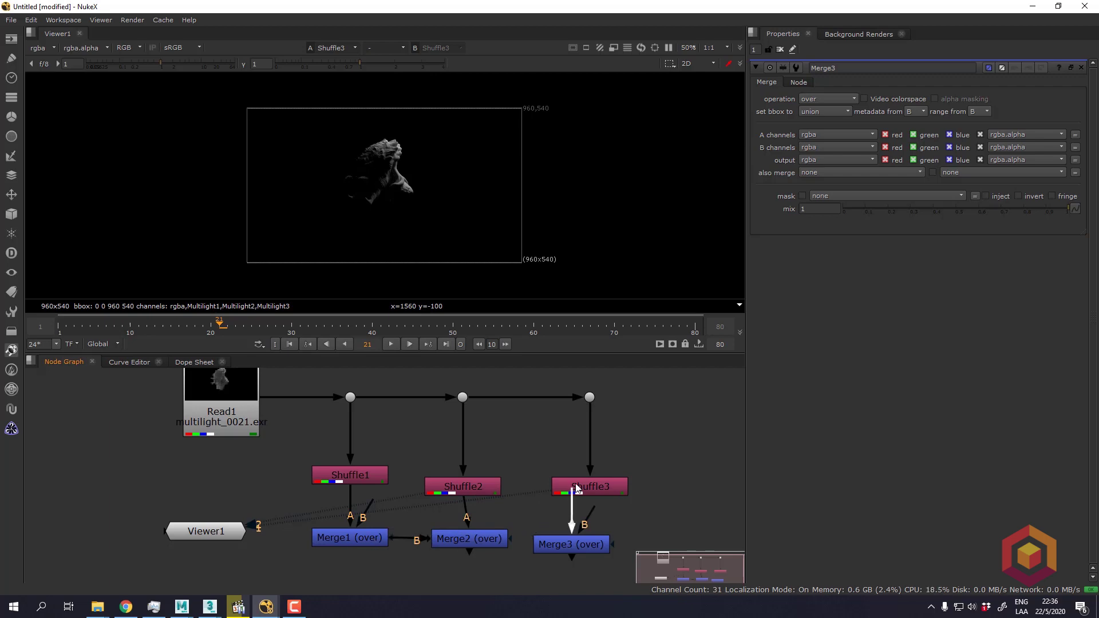
drag(577, 488, 502, 541)
- Set Merge2 and Merge3 operations to plus and view Merge3's combined result
click(601, 544)
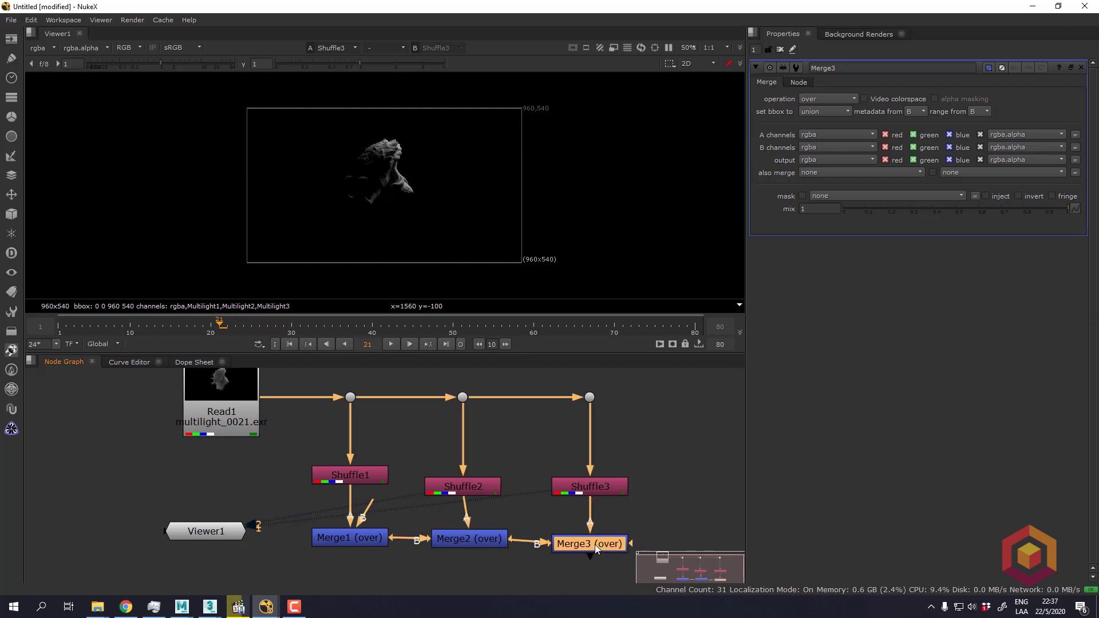
click(456, 543)
click(815, 99)
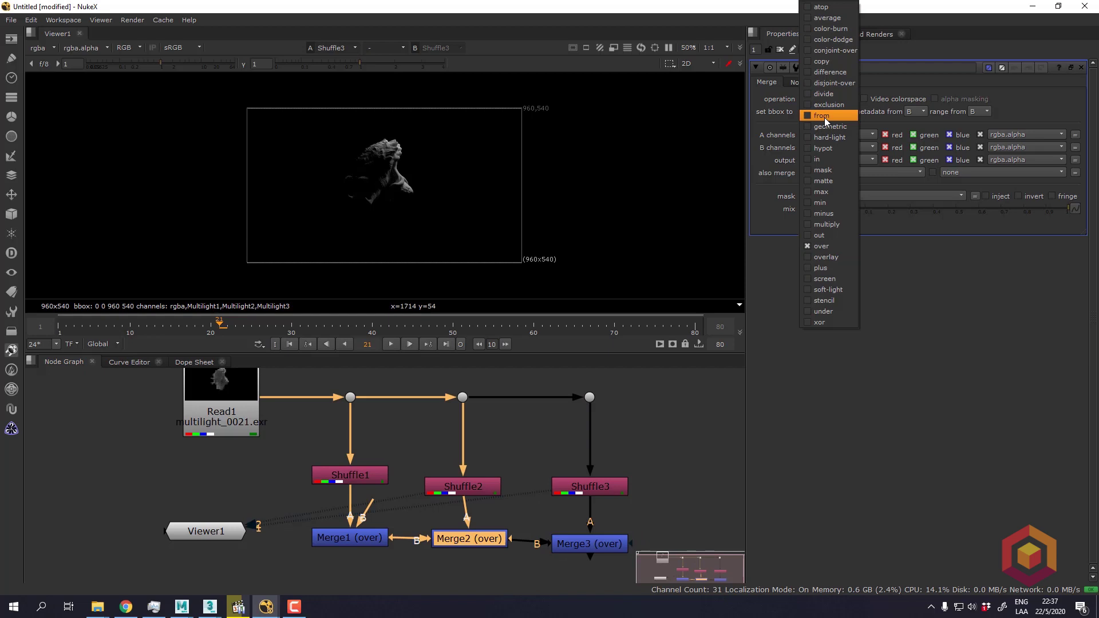
click(831, 264)
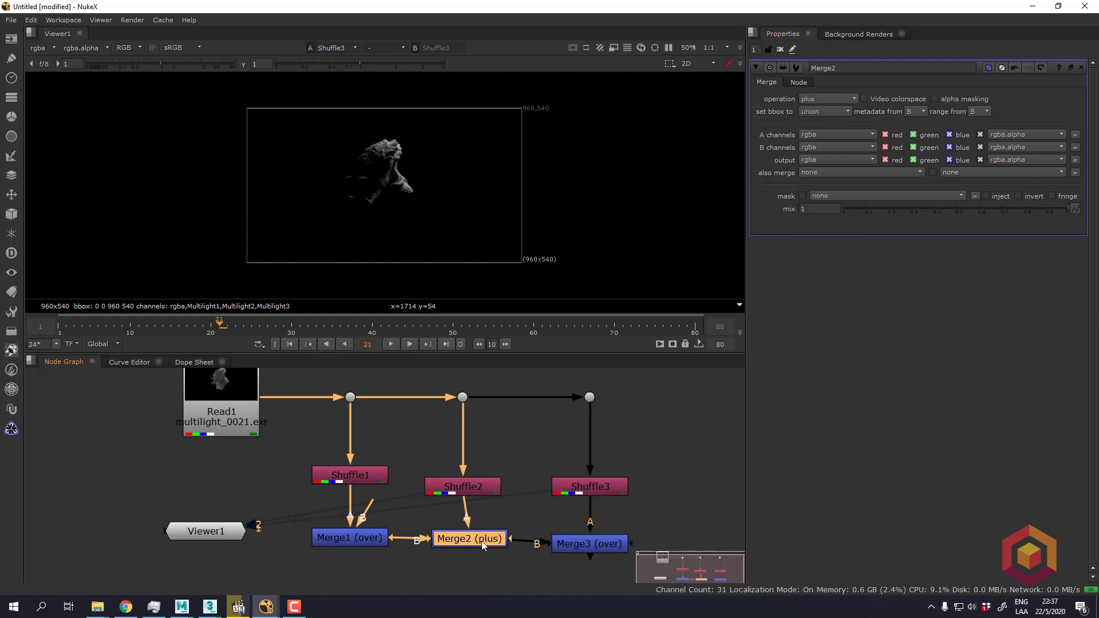
key(1)
click(594, 544)
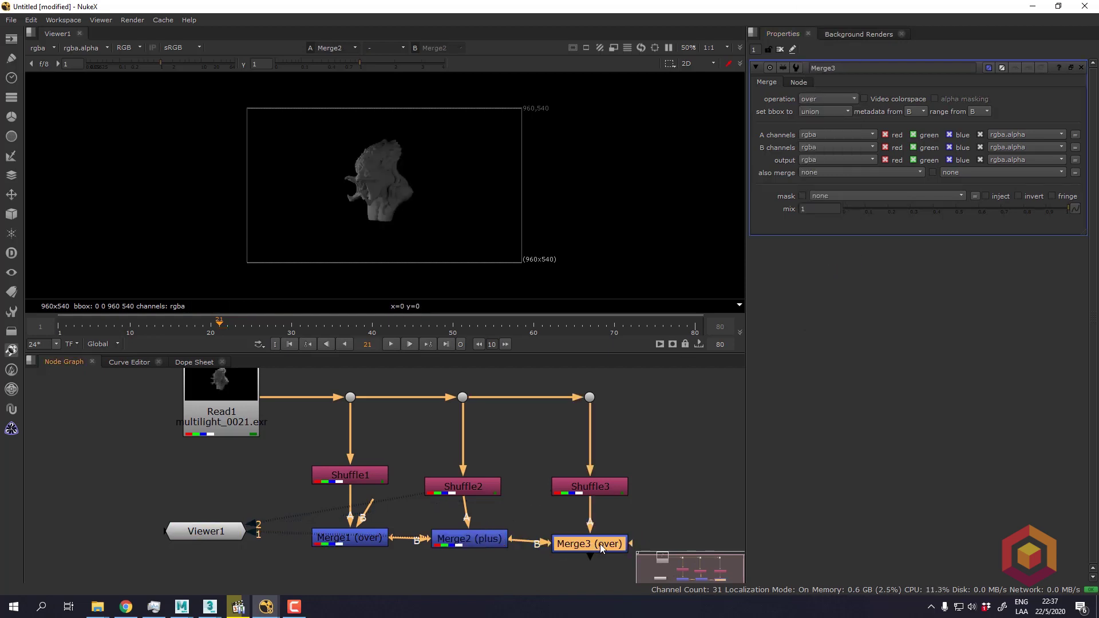
click(830, 98)
click(827, 265)
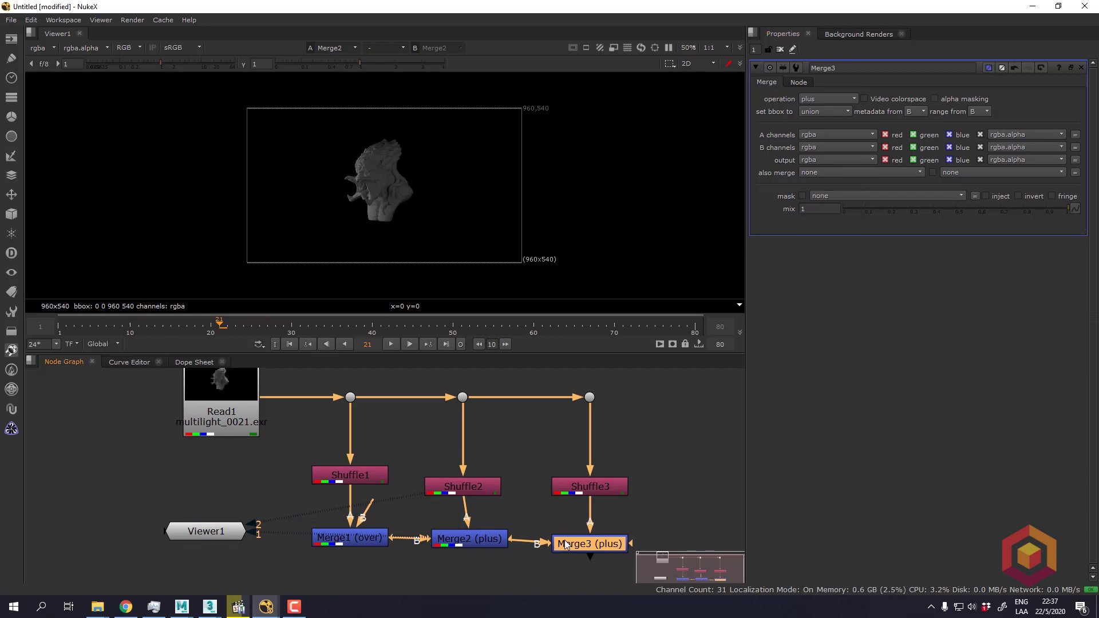
key(1)
click(689, 325)
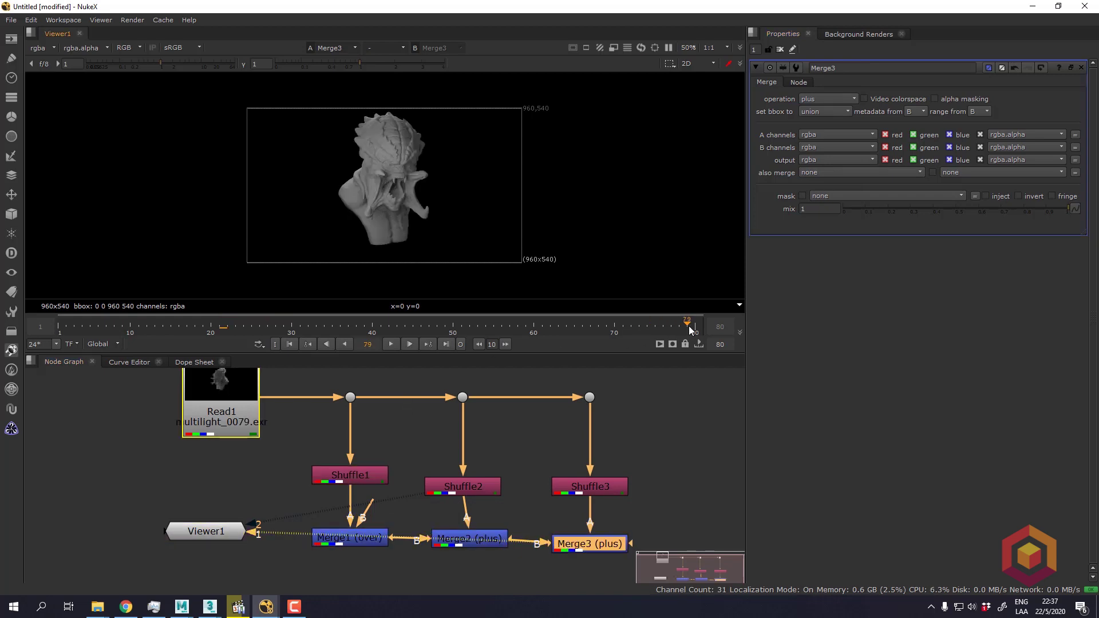
- At frame 80, compare the original Read1 against Merge3's recombined result
drag(688, 325, 694, 325)
scroll(439, 190, up, 3)
middle_drag(438, 190, 475, 206)
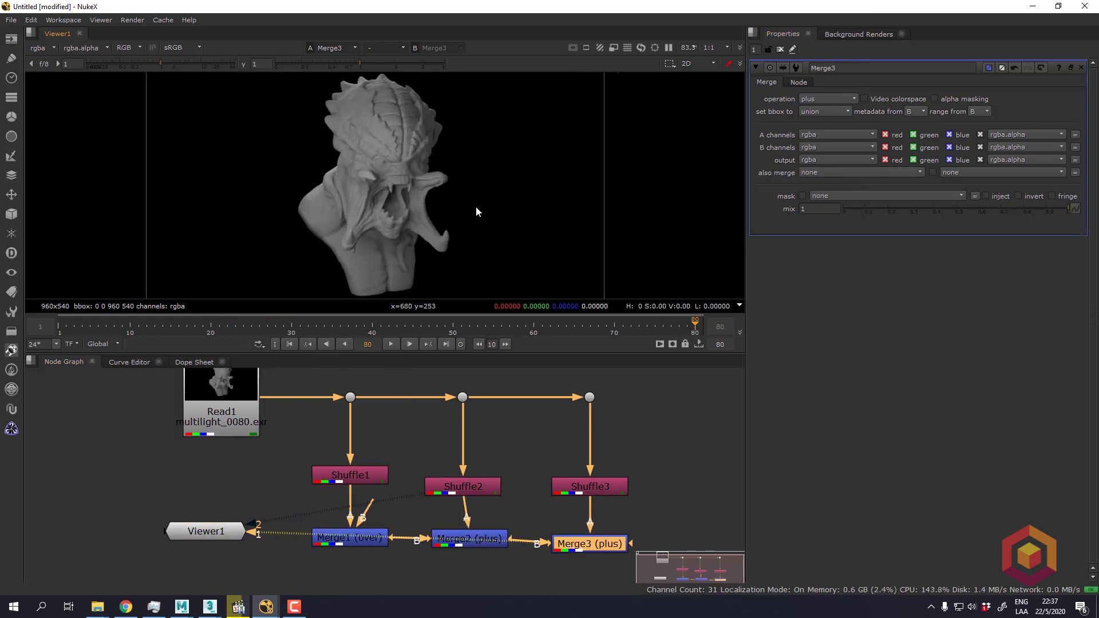
click(544, 532)
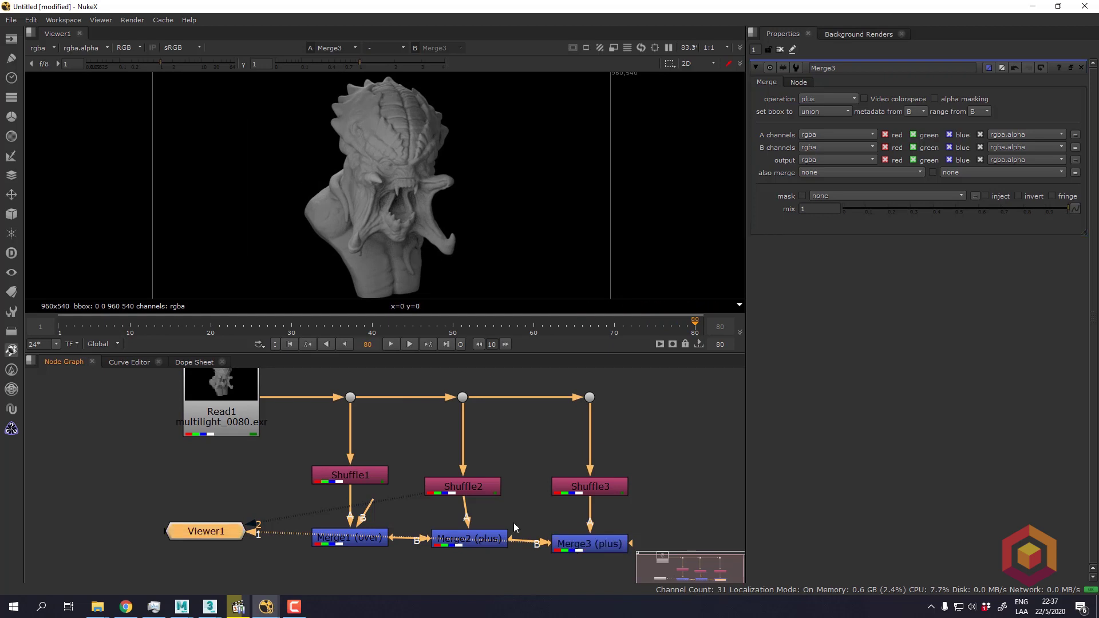
click(211, 402)
key(2)
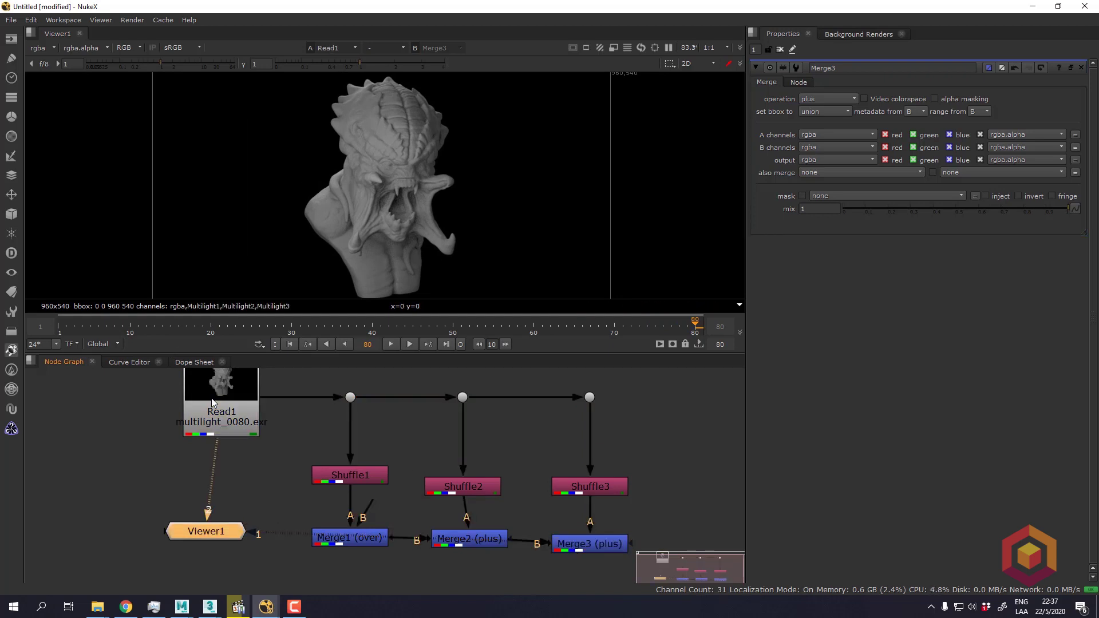
key(1)
key(1)
- Move the Viewer node bottom-left and align the three Merges beneath their Shuffles
scroll(291, 511, down, 1)
drag(222, 514, 149, 597)
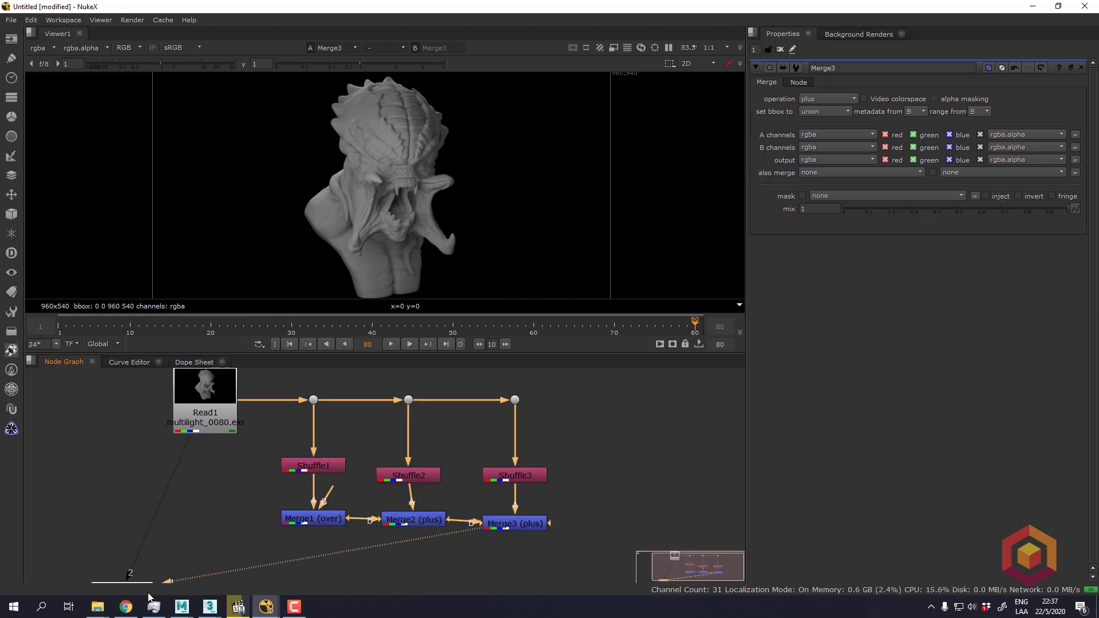
drag(247, 503, 504, 529)
click(573, 518)
click(504, 538)
click(462, 496)
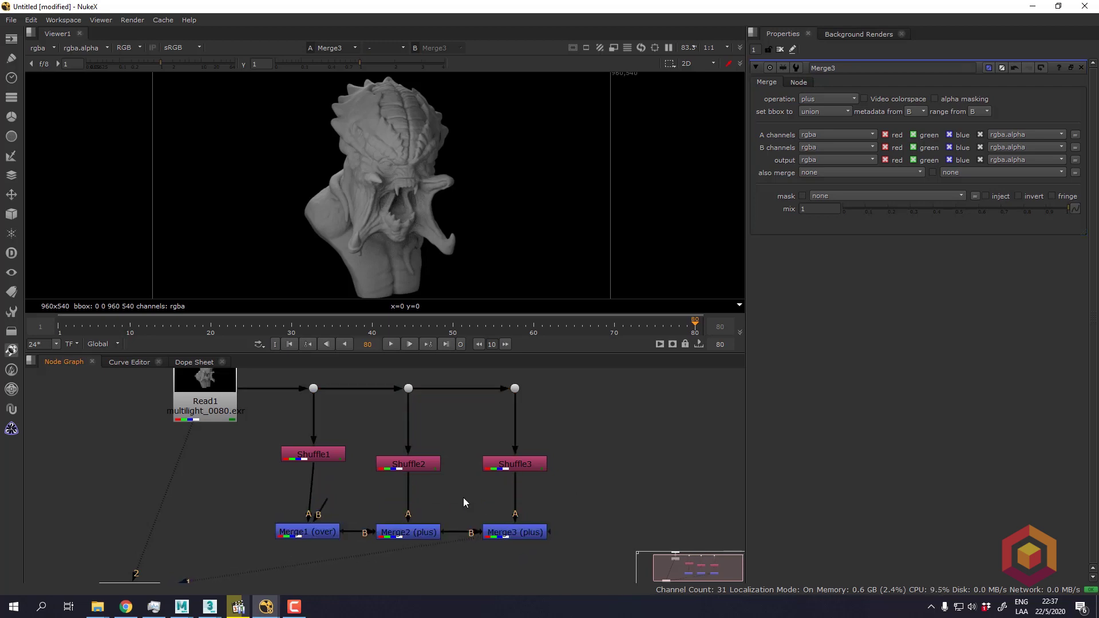
- Insert an Exposure node between Shuffle2 and Merge2 and raise its exposure
key(Tab)
text(ex)
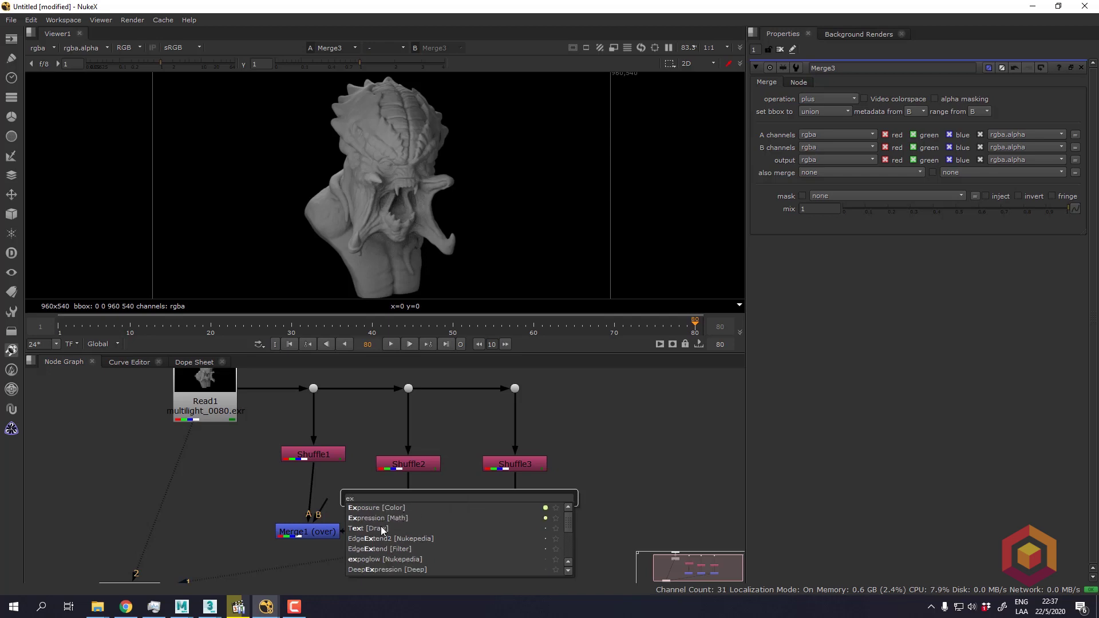
click(376, 507)
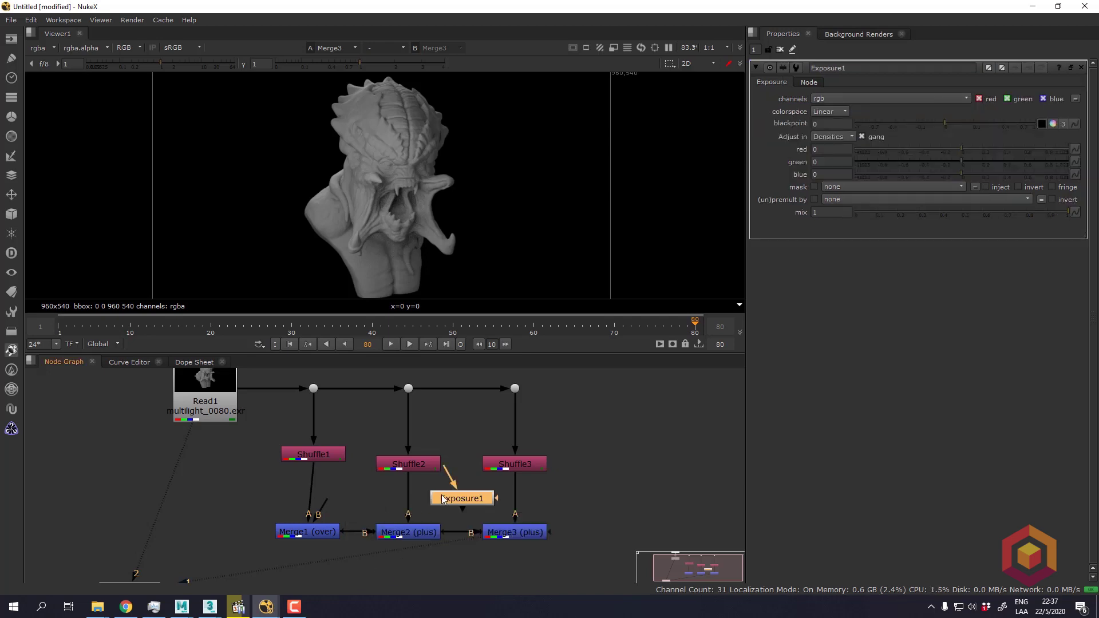
drag(455, 502, 408, 500)
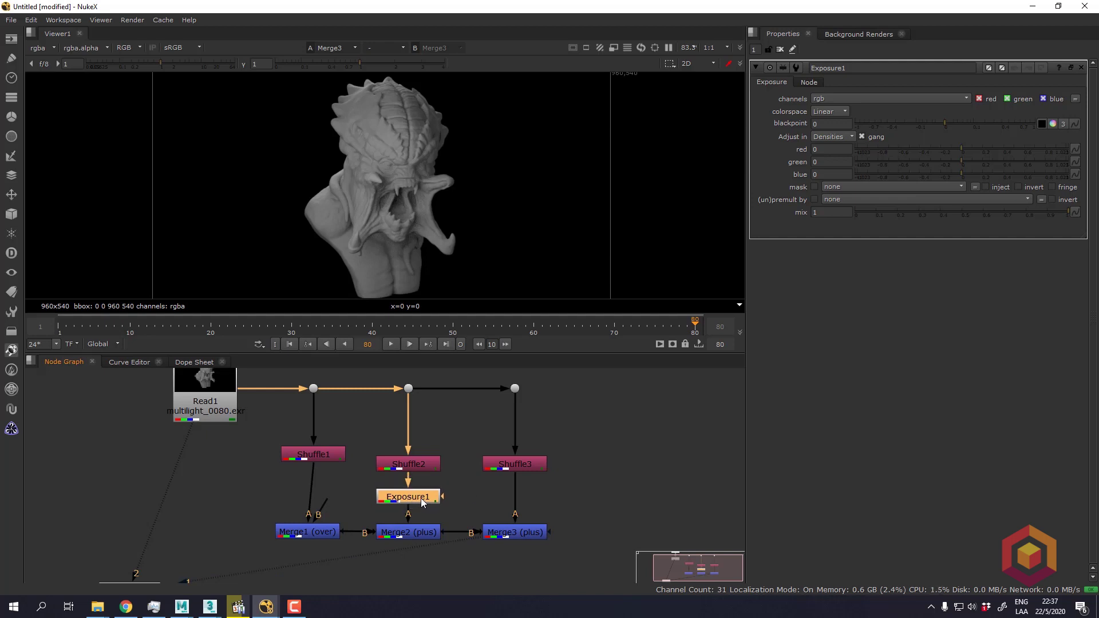
drag(966, 152, 1034, 155)
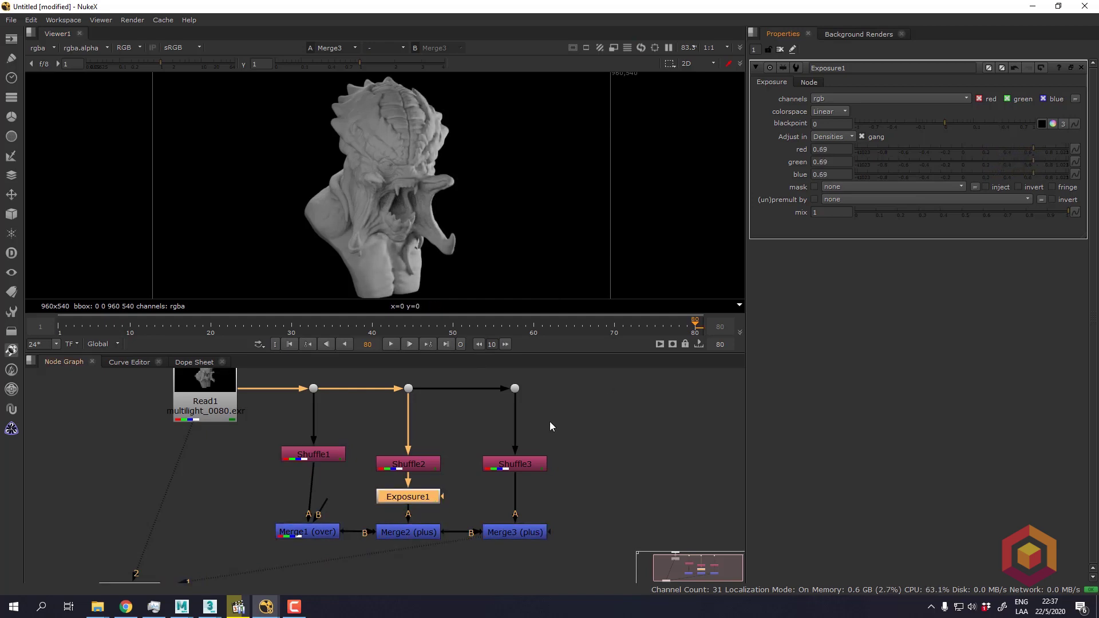
- Fine-tune Exposure1's ganged red, green and blue exposure to 0.69
drag(434, 464, 433, 457)
double_click(427, 460)
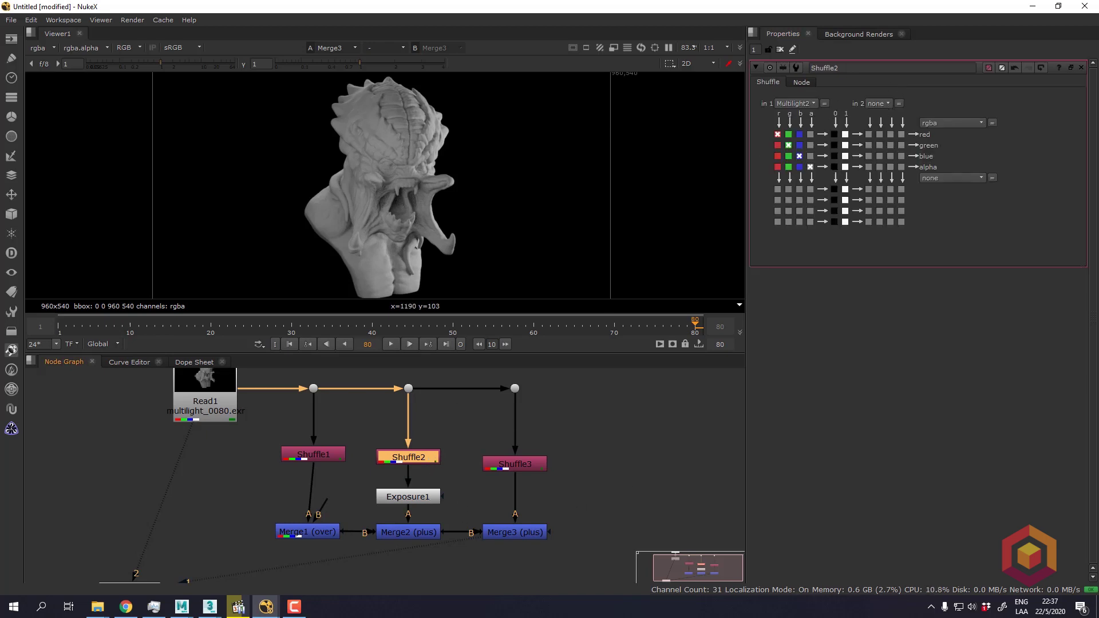
double_click(423, 499)
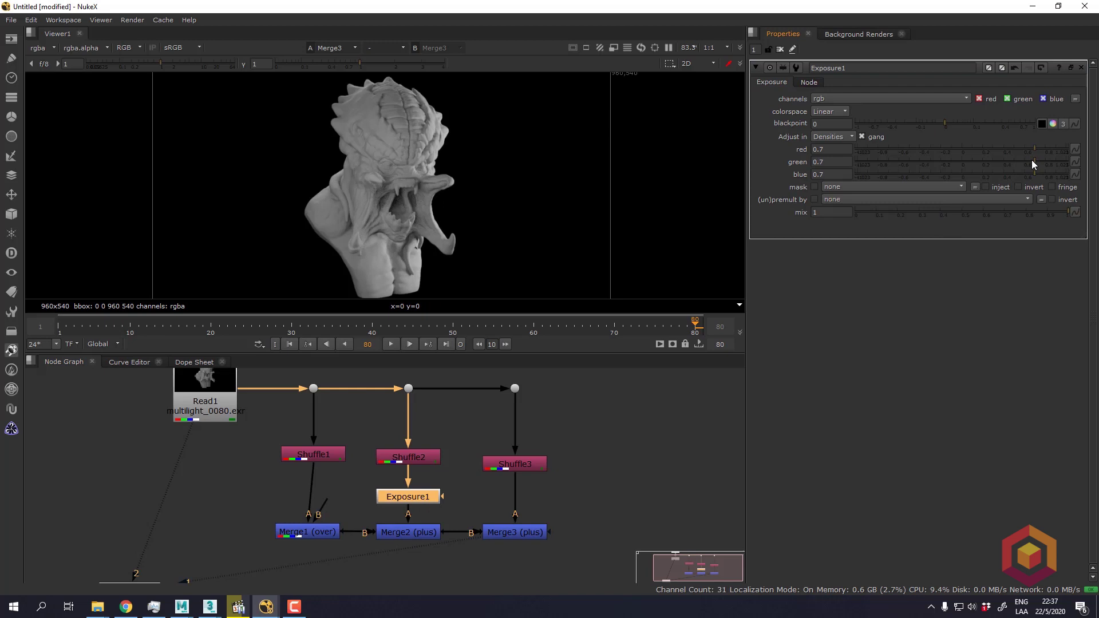
mouse_move(1031, 160)
mouse_down()
mouse_move(1003, 172)
mouse_move(1033, 179)
mouse_up()
click(348, 474)
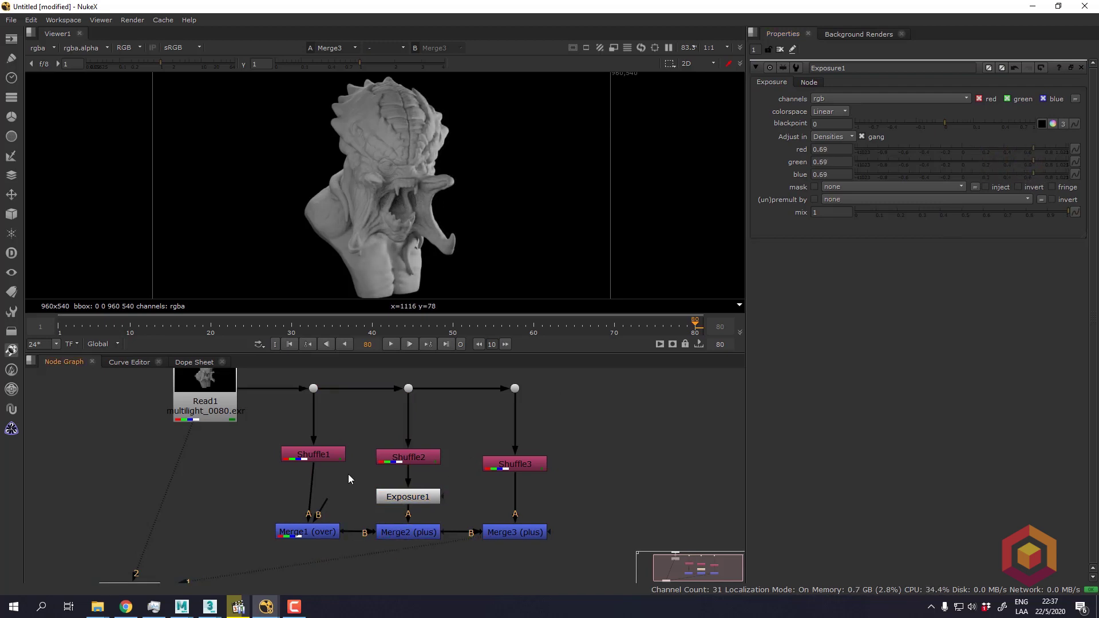
- Move Shuffle3, Shuffle2 and Shuffle1 higher in the Node Graph
drag(507, 469, 507, 449)
drag(411, 461, 411, 441)
drag(341, 458, 335, 439)
click(274, 471)
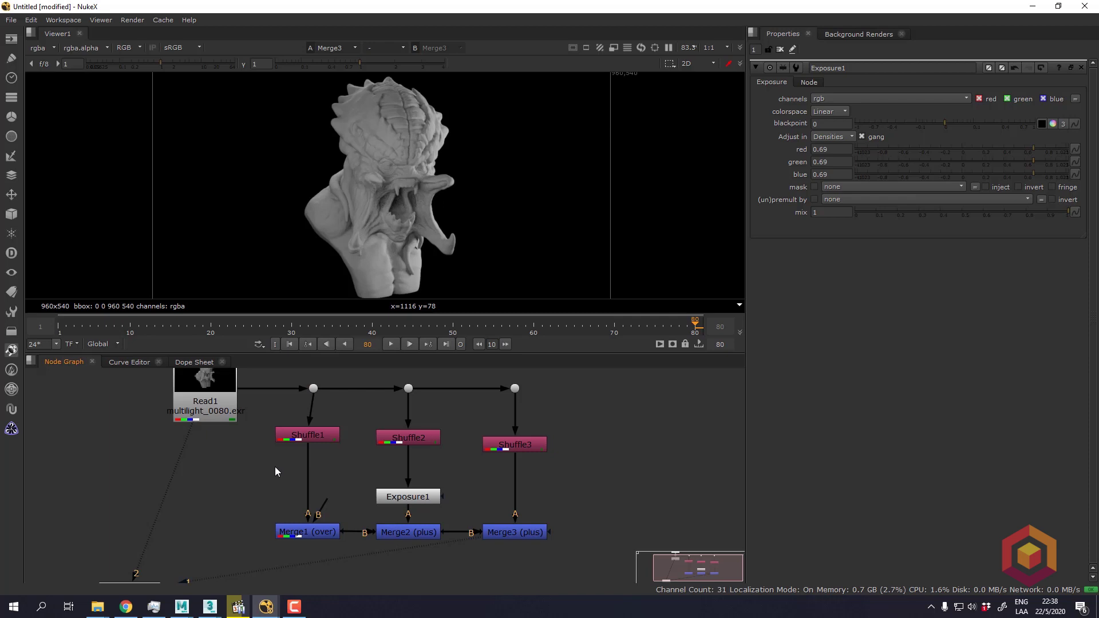
- Insert a Grade node on the link between Shuffle1 and Merge1
key(Tab)
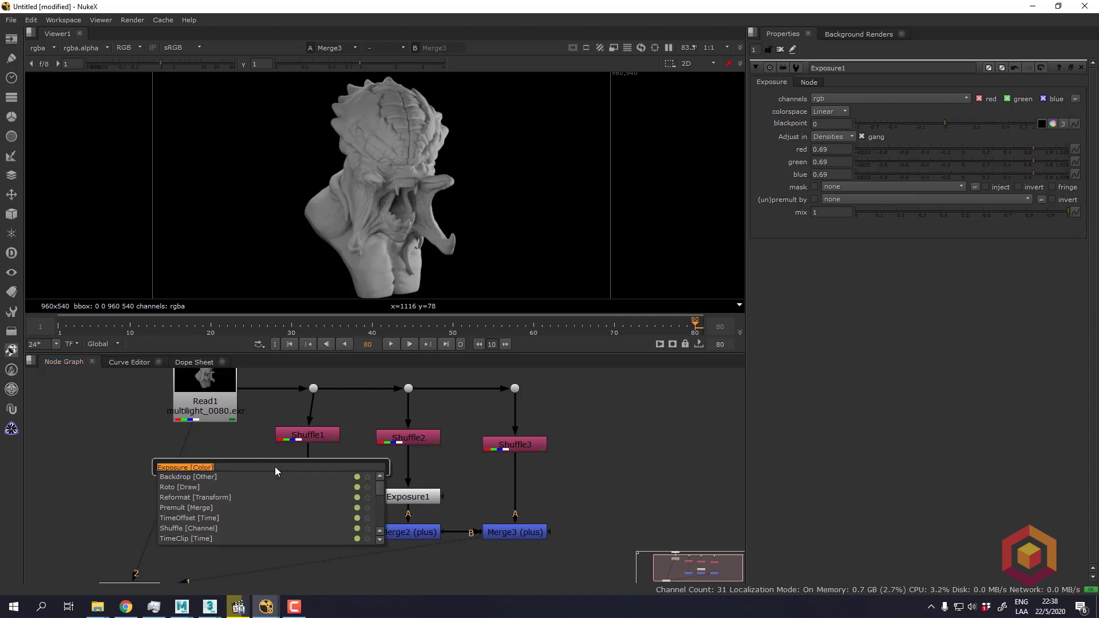
text(gra)
click(207, 476)
drag(283, 464, 309, 479)
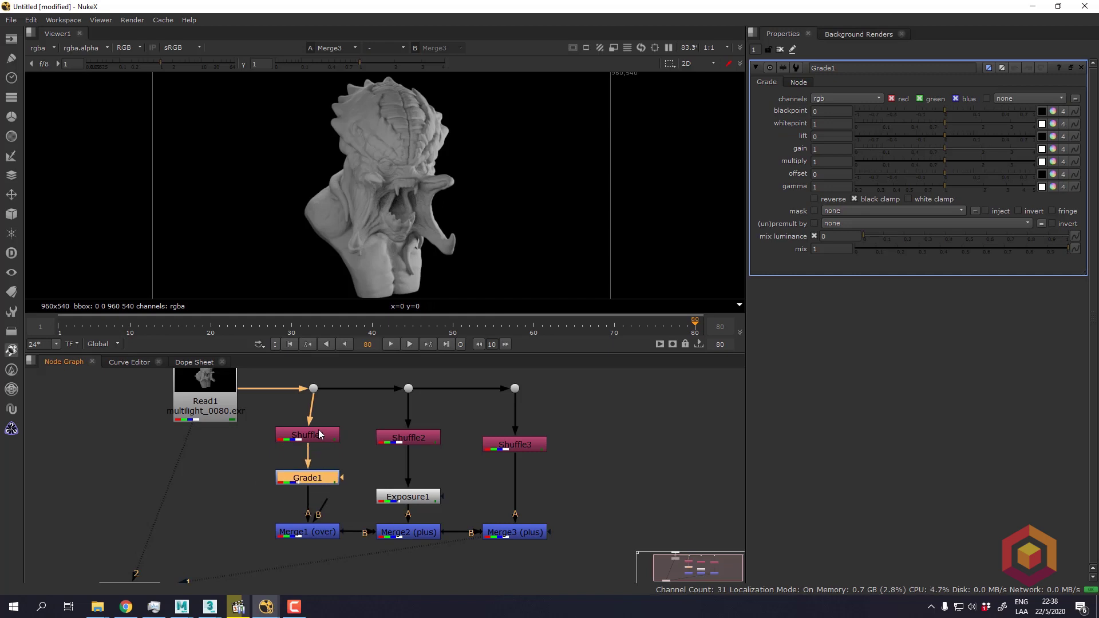
drag(321, 435, 321, 444)
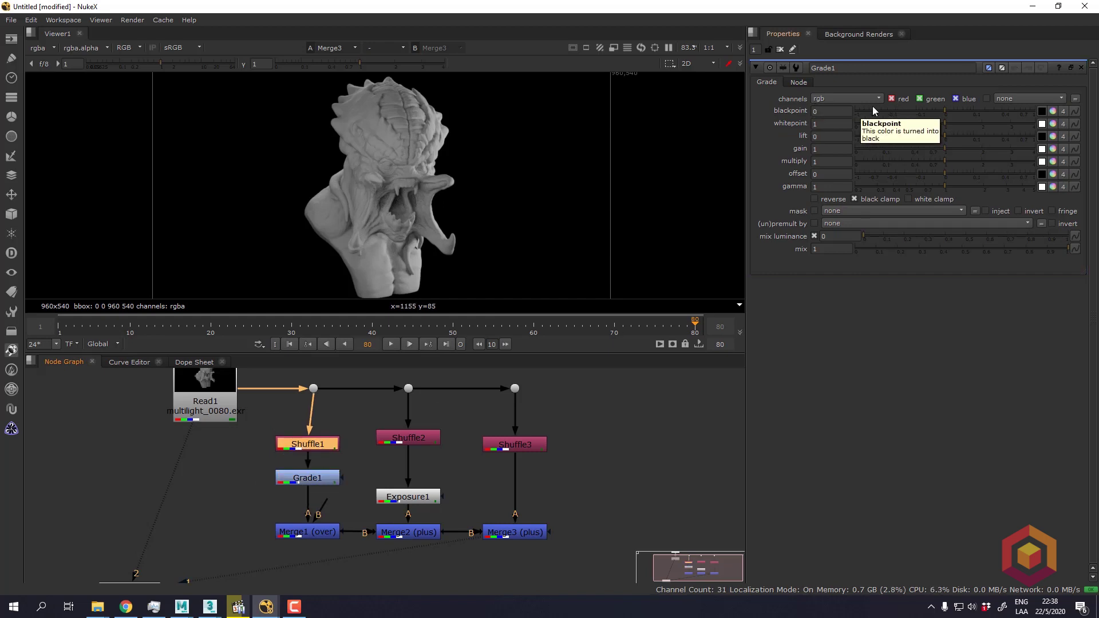
- Exclude red from Grade1 and lower its gain to 0.19
middle_drag(465, 189, 432, 178)
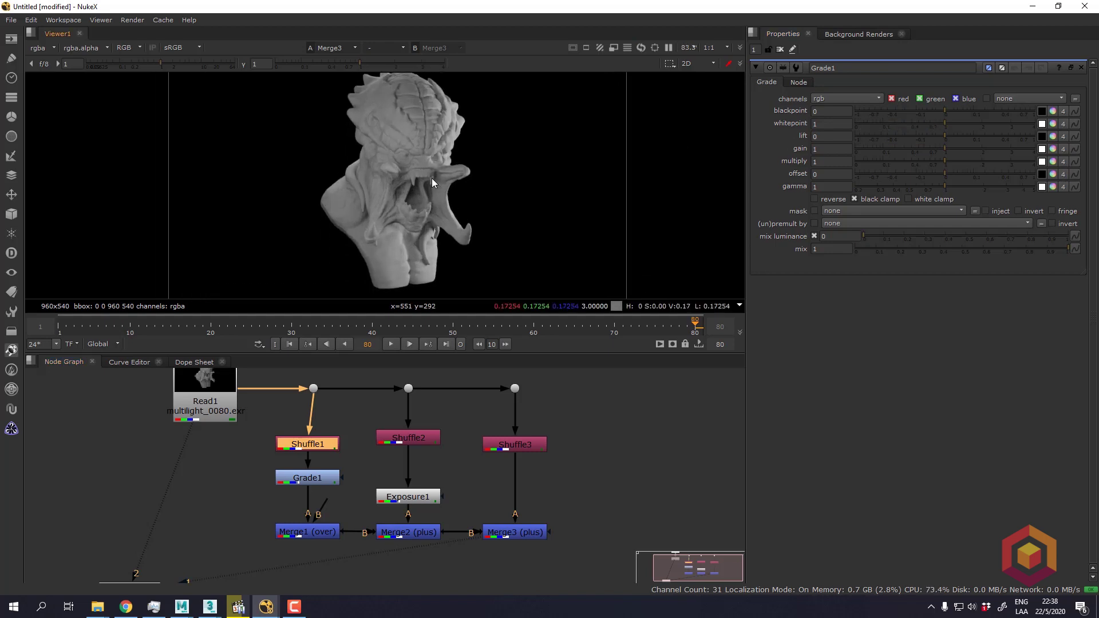
click(897, 98)
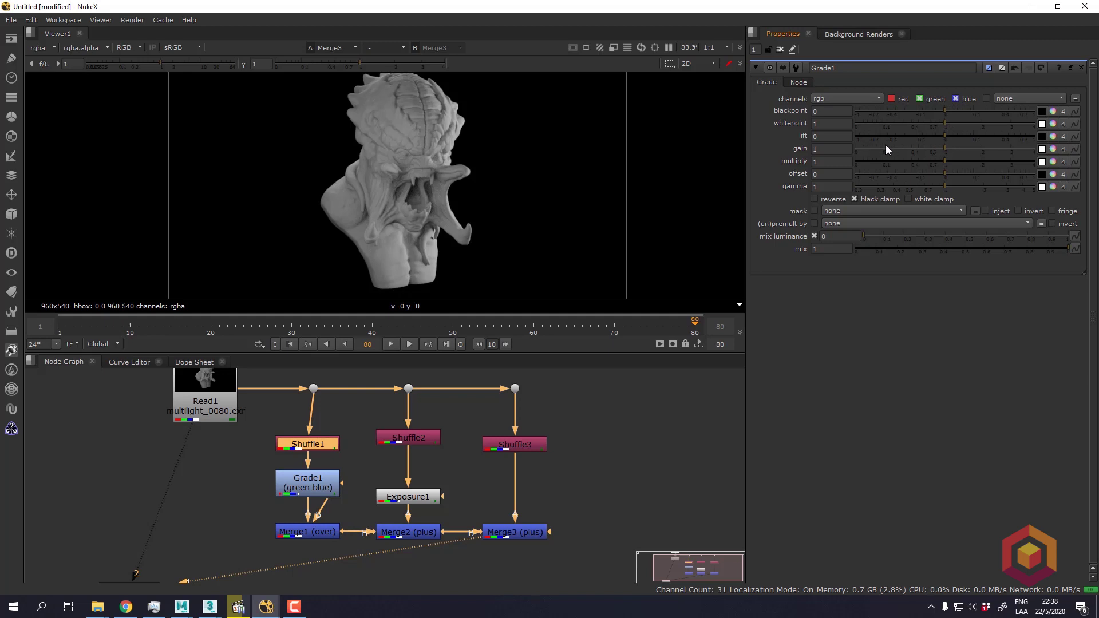
drag(943, 148, 894, 148)
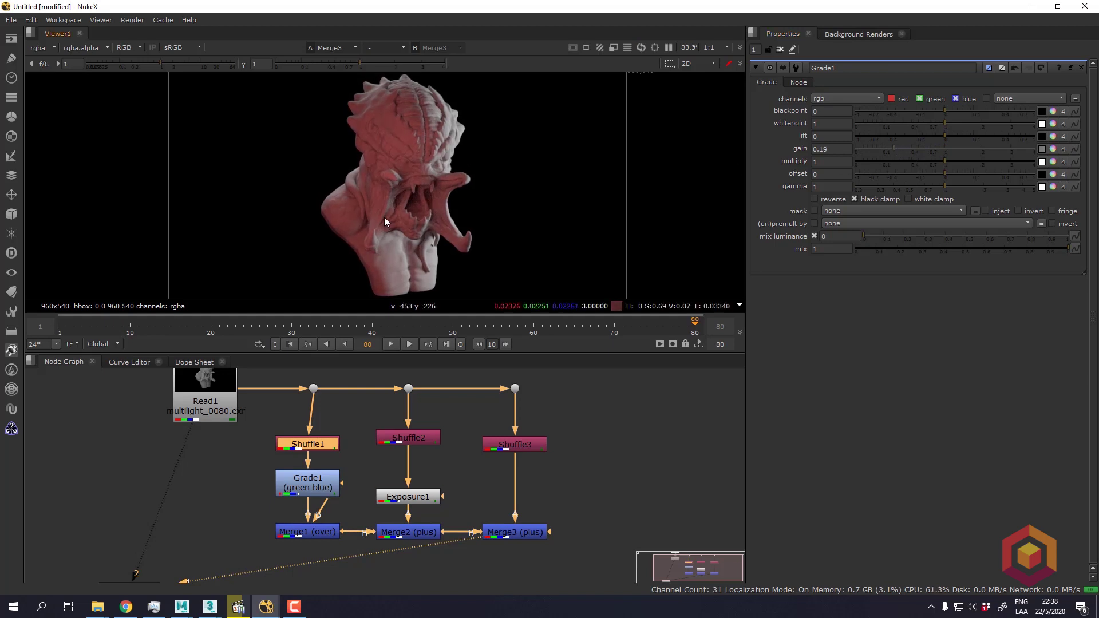
- Play and scrub through the red-tinted comp, ending on frame 65
scroll(384, 217, down, 1)
click(395, 342)
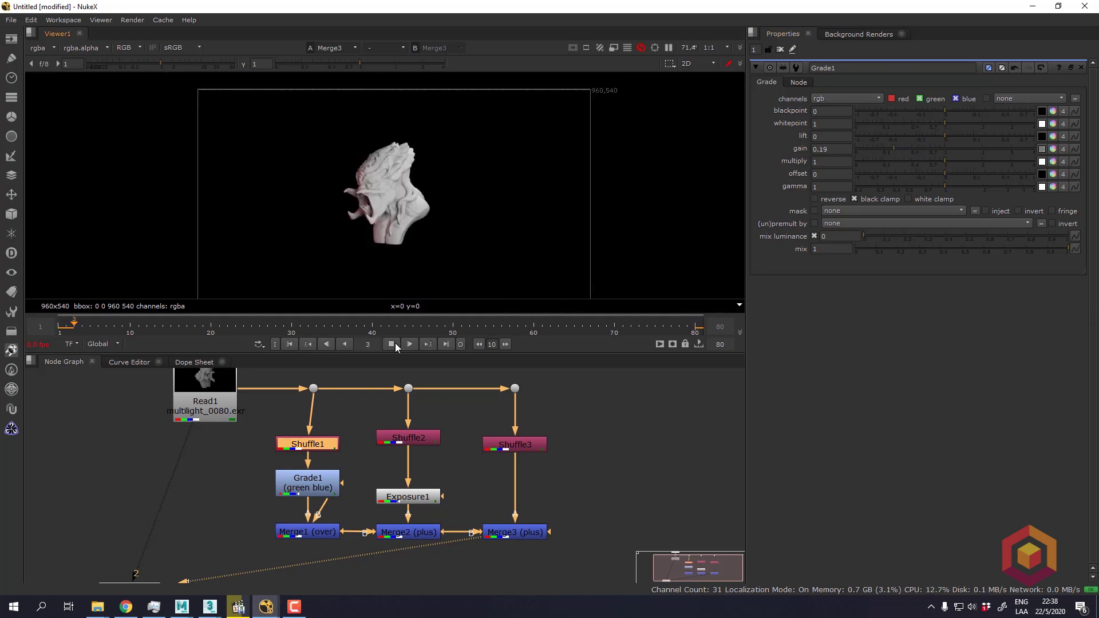
click(470, 327)
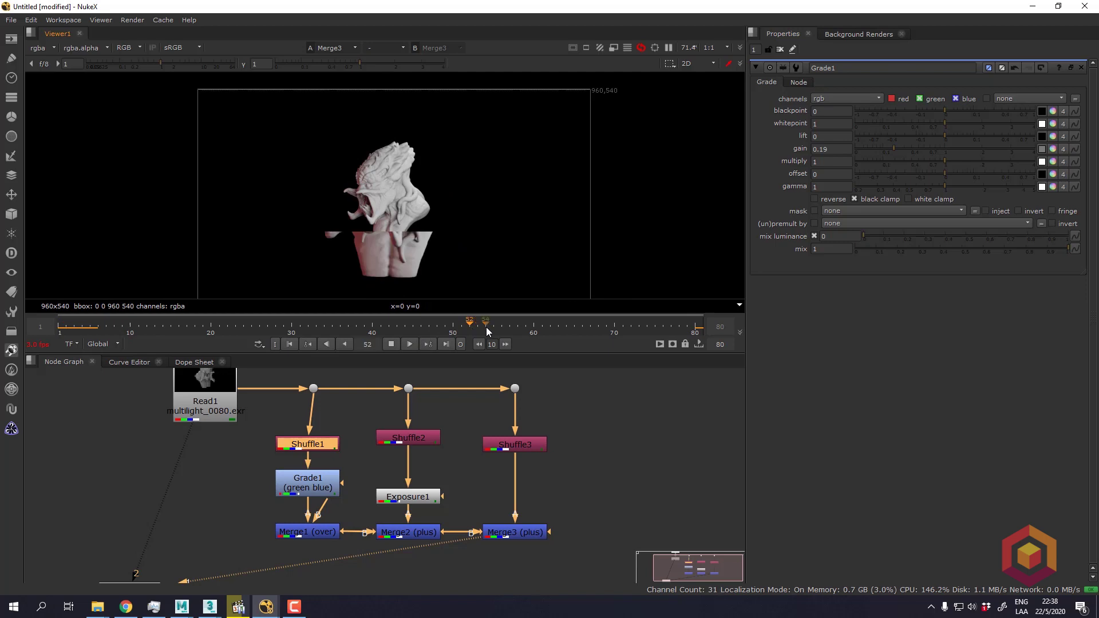
click(392, 344)
middle_drag(464, 400, 467, 420)
key(Left)
key(Left)
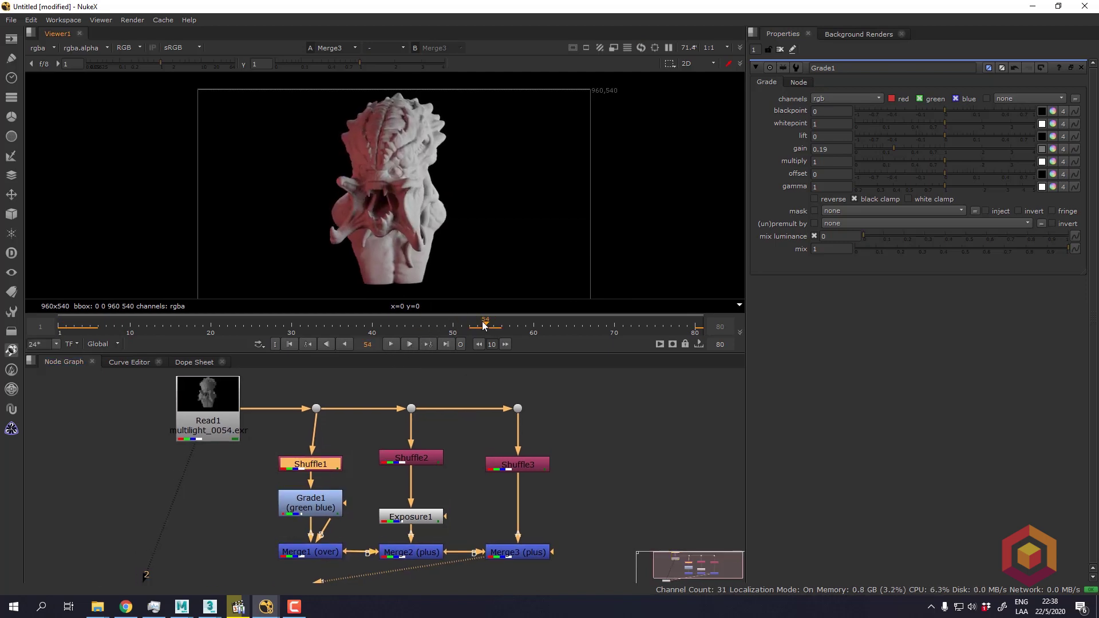
click(91, 325)
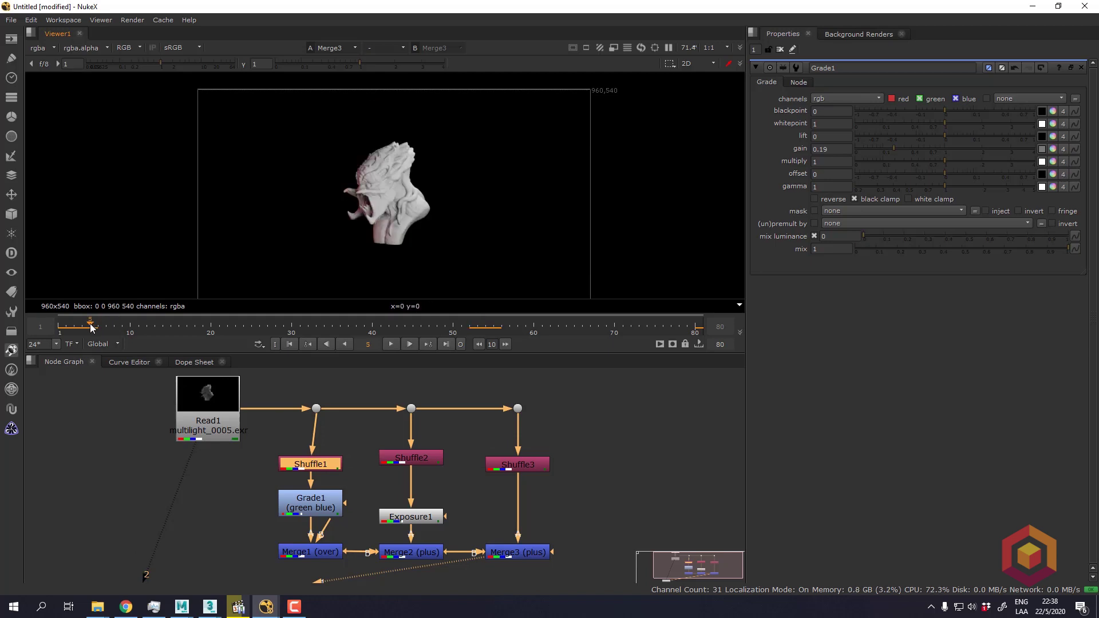
drag(480, 325, 590, 325)
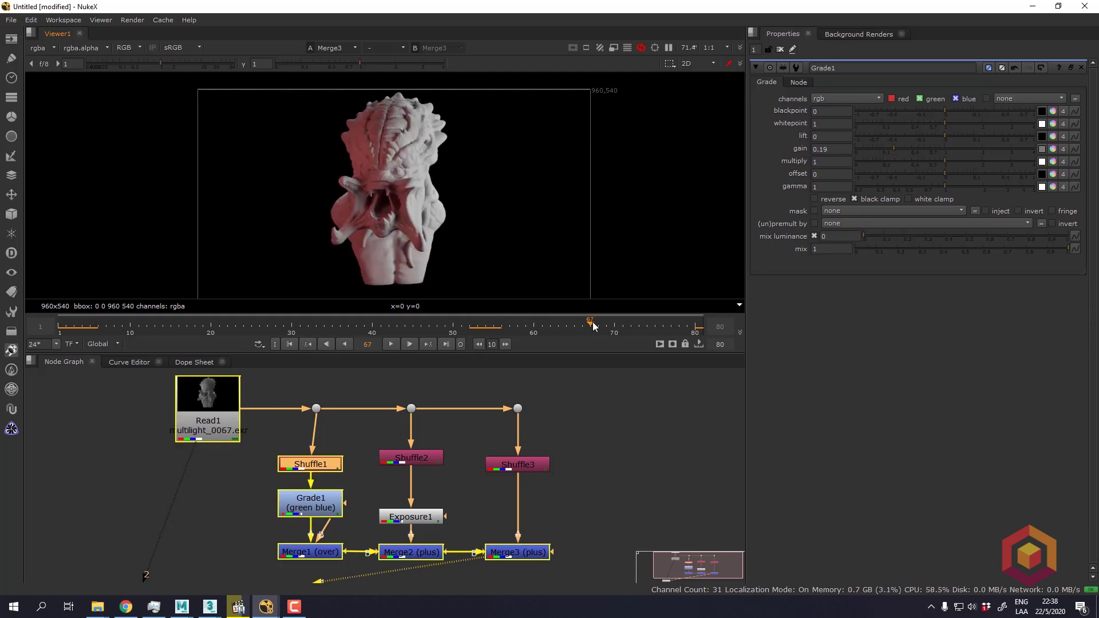
click(550, 325)
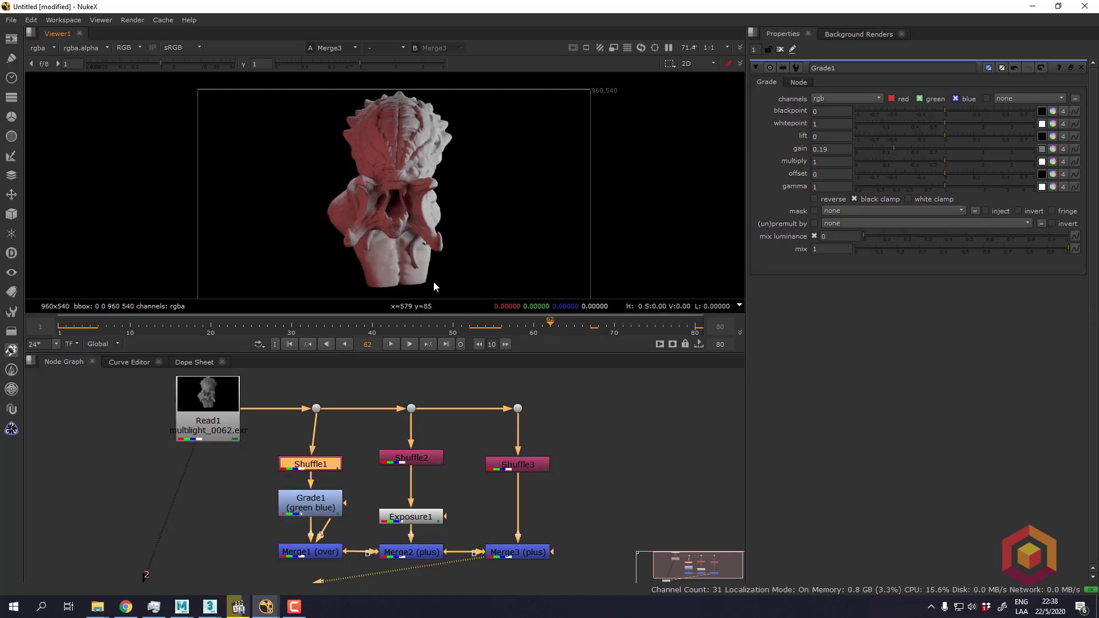
drag(319, 328, 85, 330)
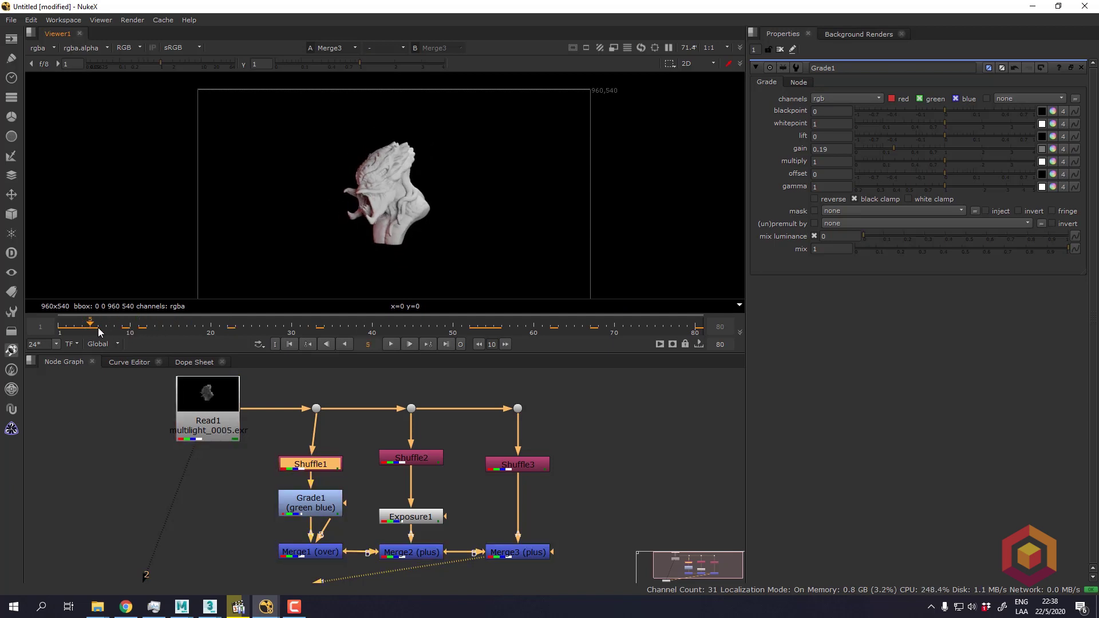
click(508, 327)
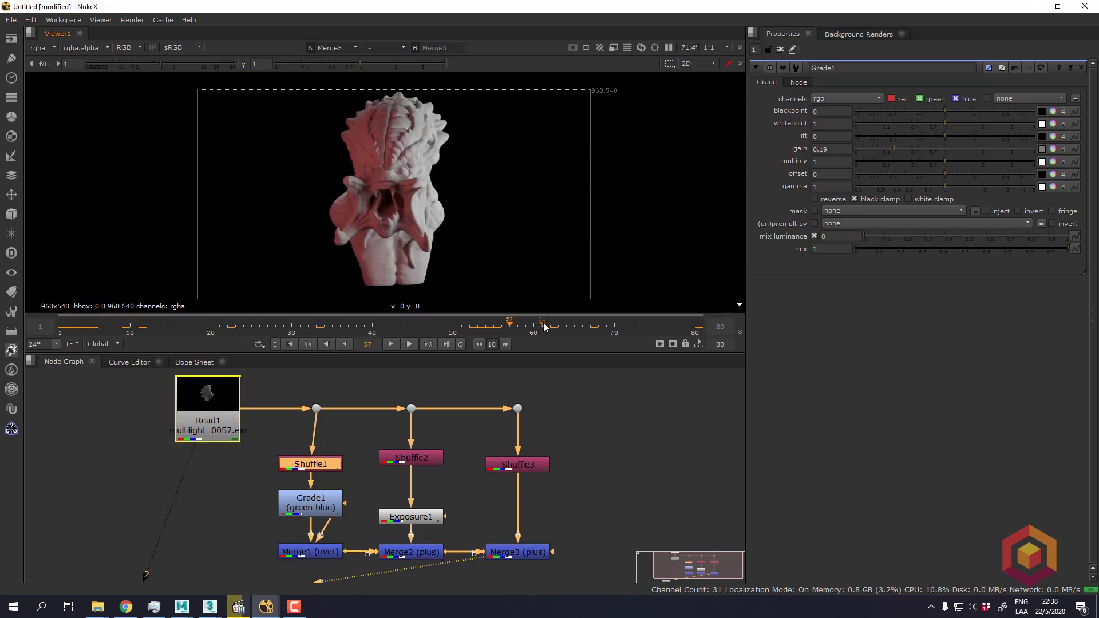
click(598, 327)
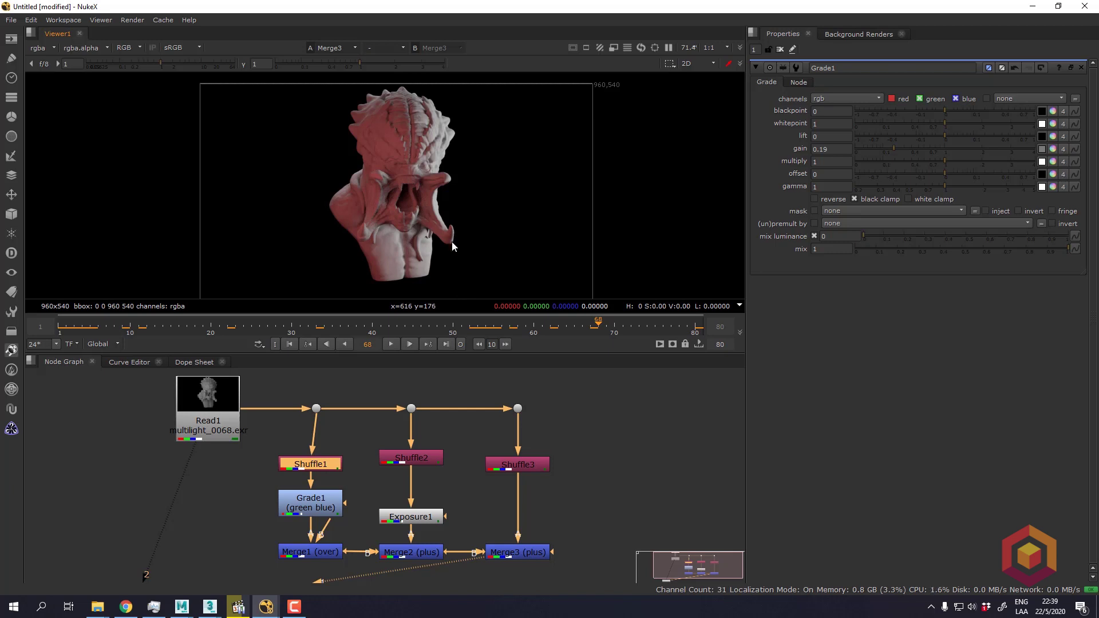
click(575, 325)
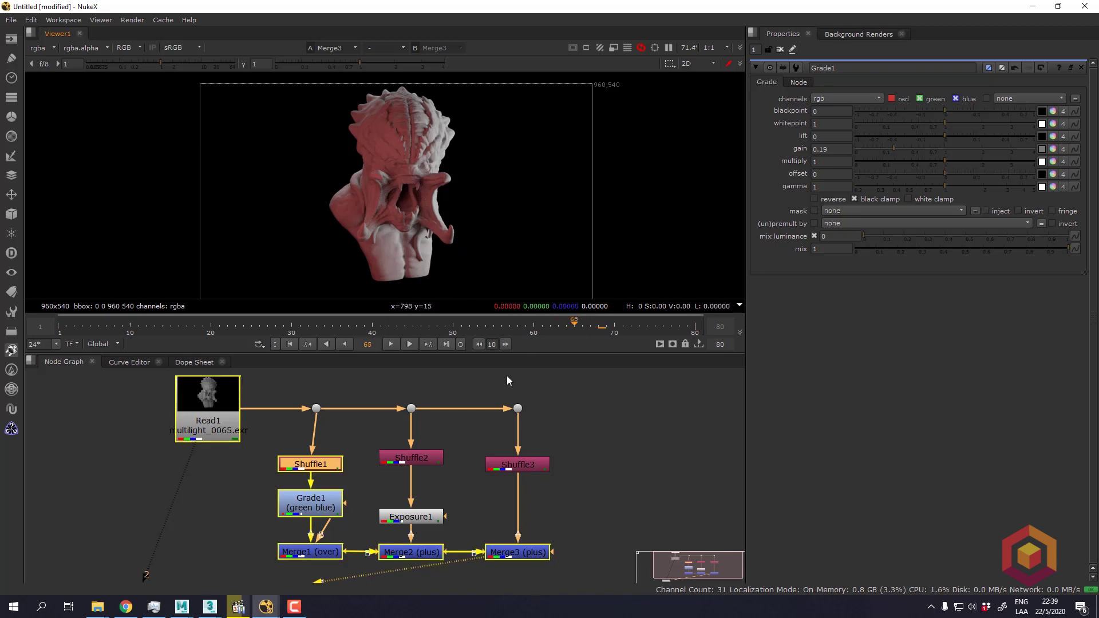
- Realign Shuffle1, Grade1, Merge1 and Exposure1 in the Node Graph
drag(312, 463, 319, 449)
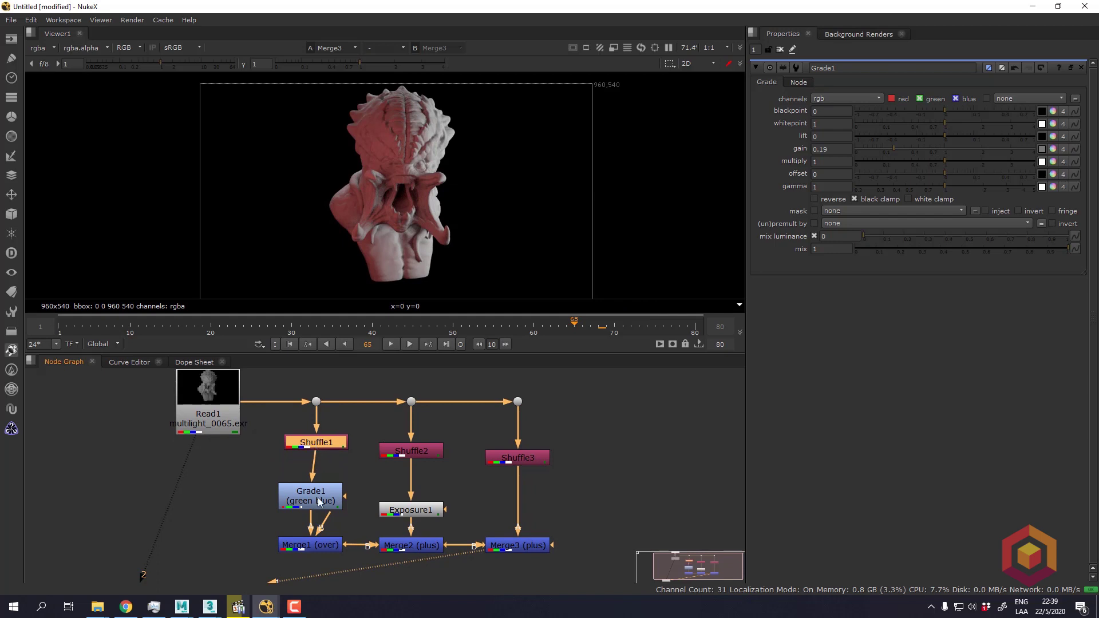
drag(313, 497, 319, 495)
drag(321, 550, 327, 550)
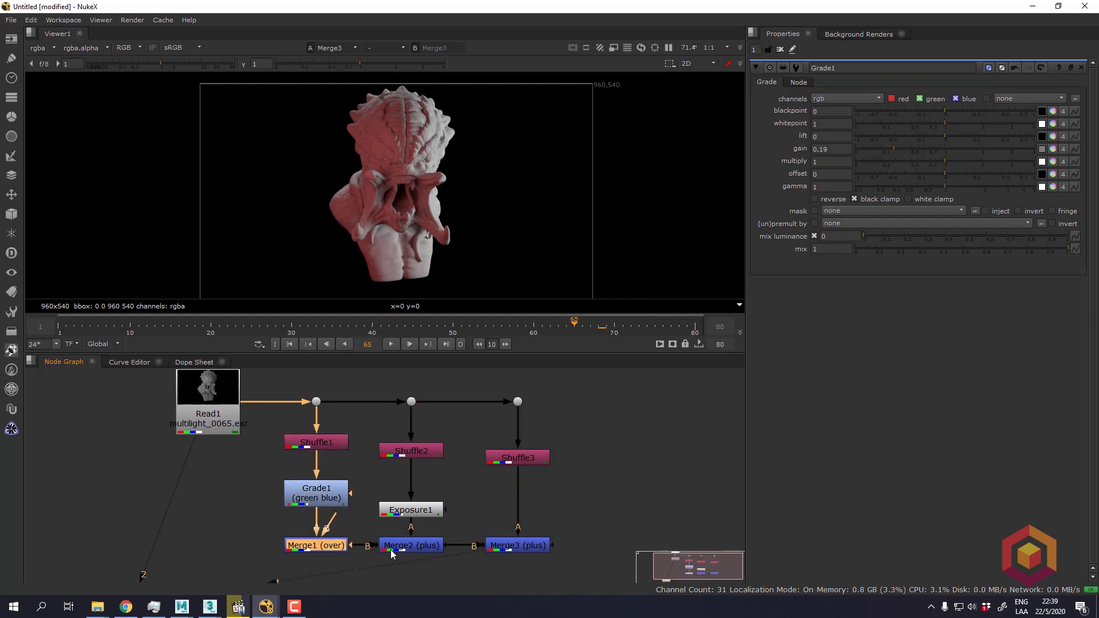
drag(427, 511, 428, 498)
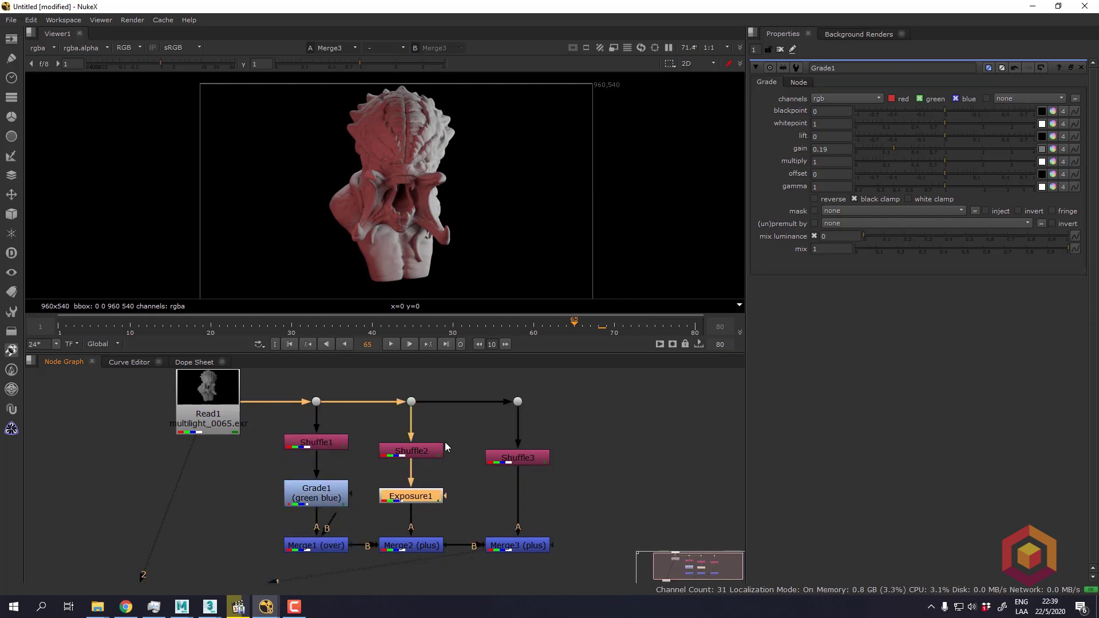